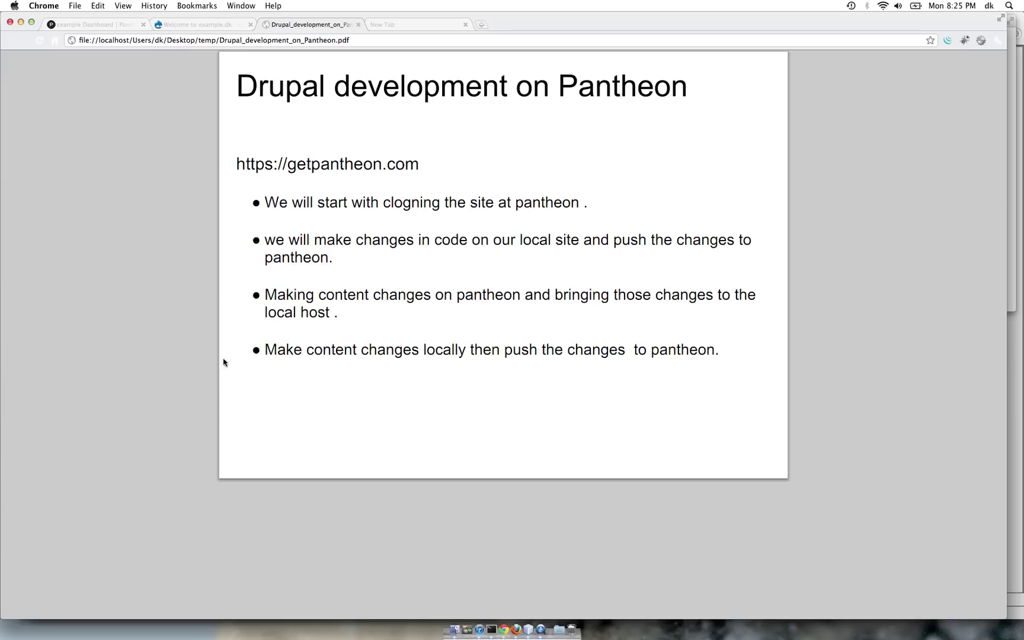
Step: Switch Chrome from the PDF slide to the example site's Pantheon dashboard tab
{"action": "left_click", "coordinate": [95, 28]}
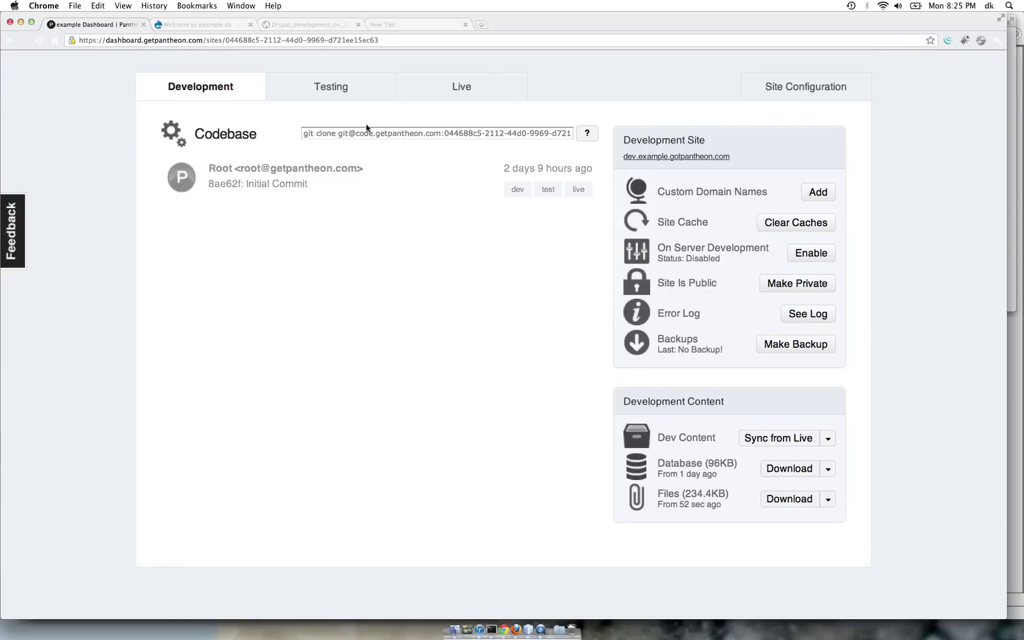
Step: Glance at the Drupal dev site, copy the Codebase git clone command, and bring up Terminal
{"action": "left_click", "coordinate": [205, 27]}
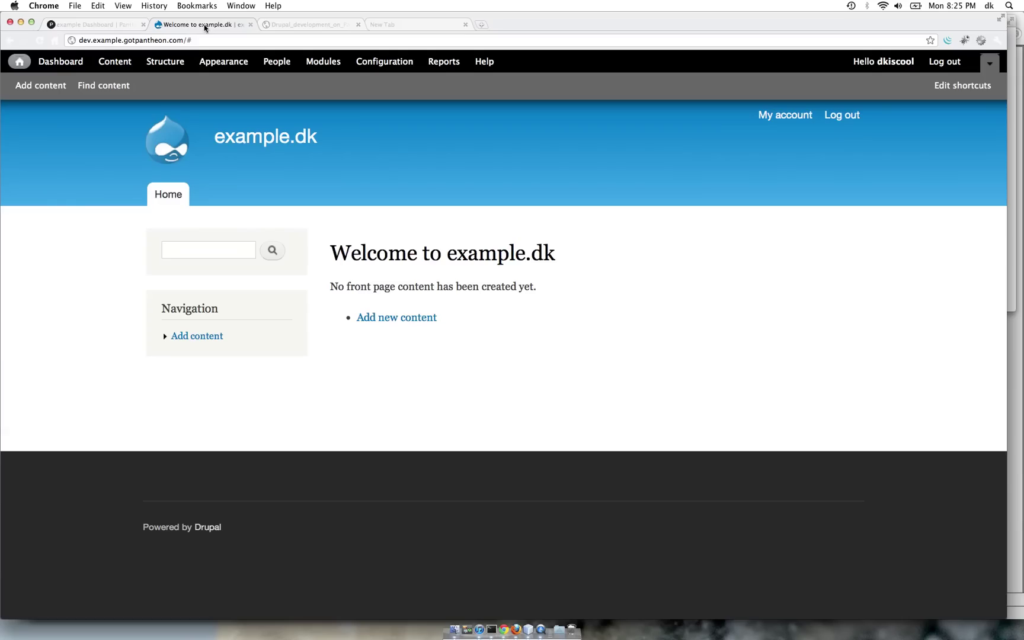
{"action": "left_click", "coordinate": [93, 25]}
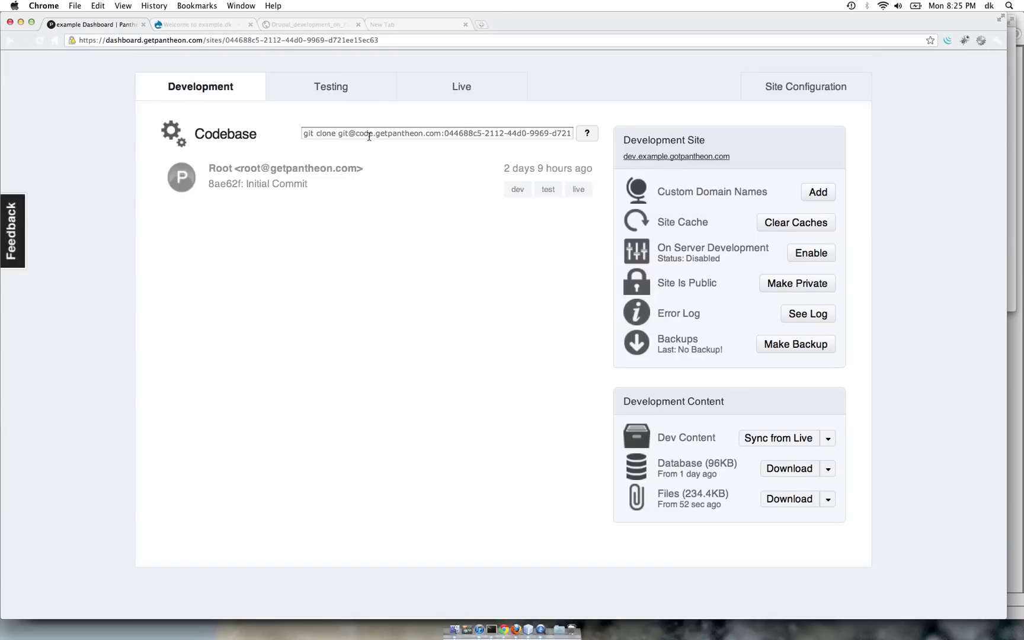
{"action": "left_click", "coordinate": [368, 137]}
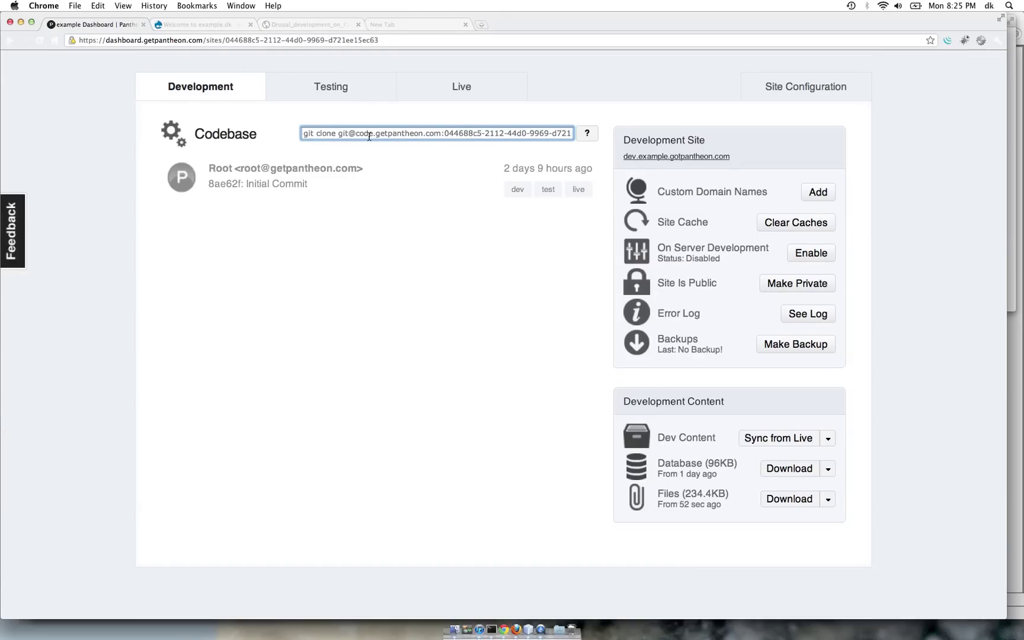
{"action": "key", "text": "super+a"}
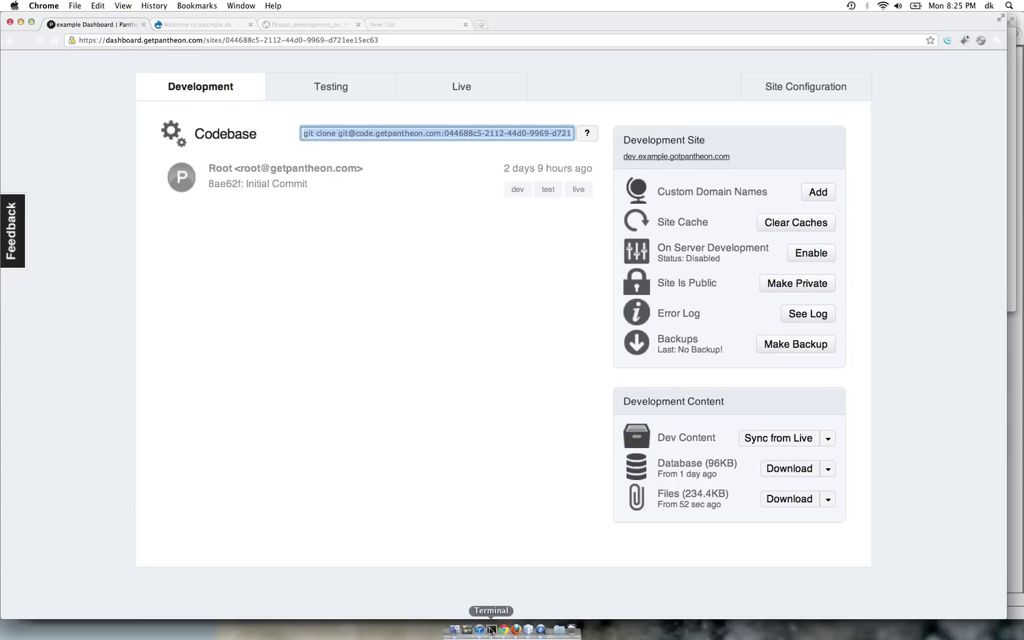
{"action": "left_click", "coordinate": [491, 629]}
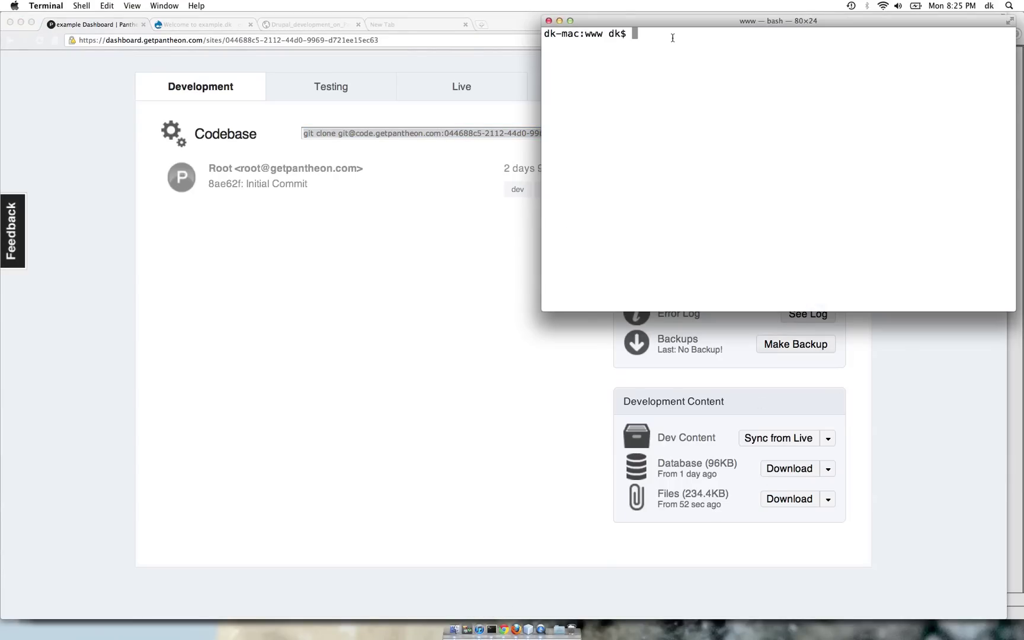
Step: Check the current directory with pwd, then clone the site repository into an 'example' folder
{"action": "type", "text": "pwd"}
{"action": "key", "text": "Return"}
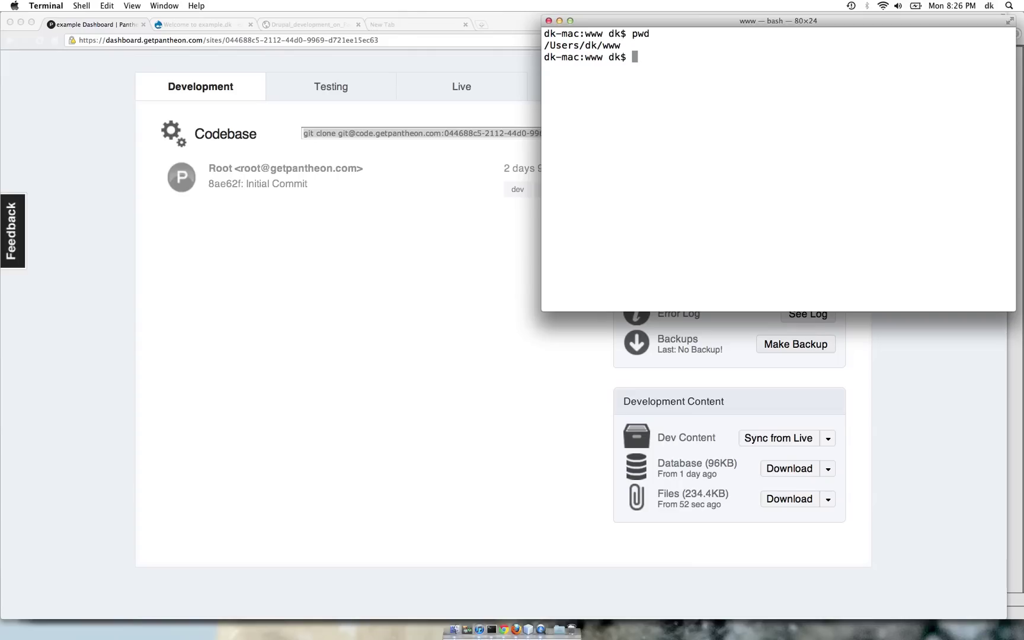
{"action": "key", "text": "super+v"}
{"action": "key", "text": "Return"}
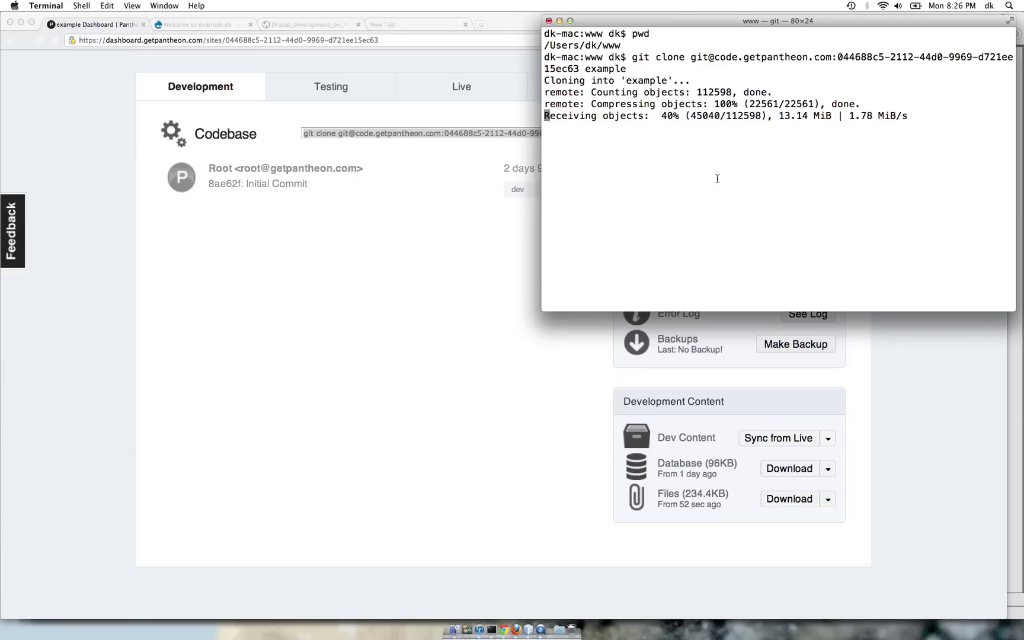
{"action": "left_click", "coordinate": [386, 308]}
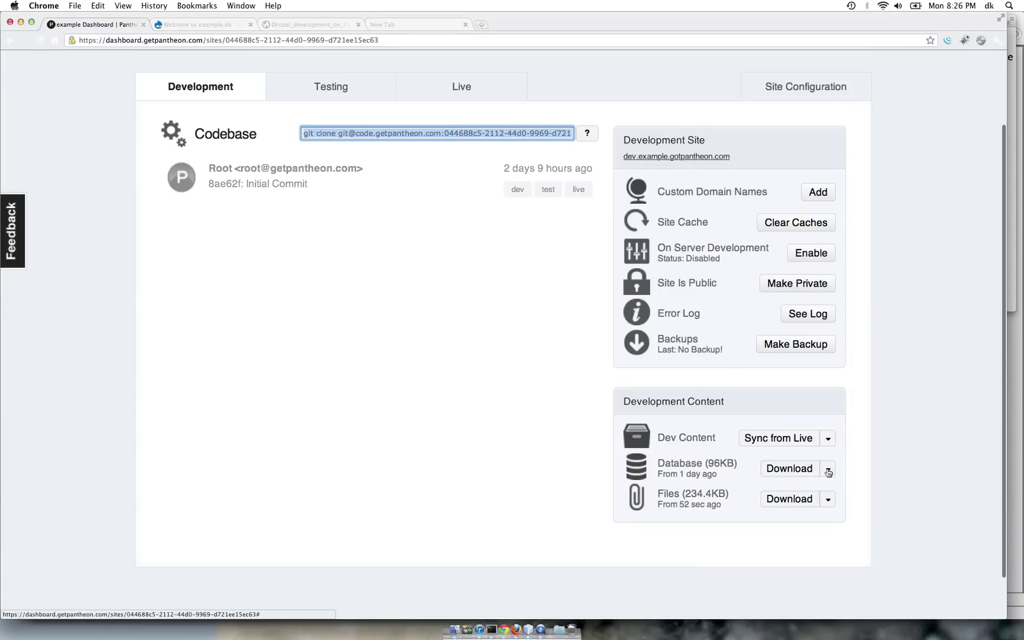
Step: Directly download the development database archive from Pantheon
{"action": "left_click", "coordinate": [797, 473]}
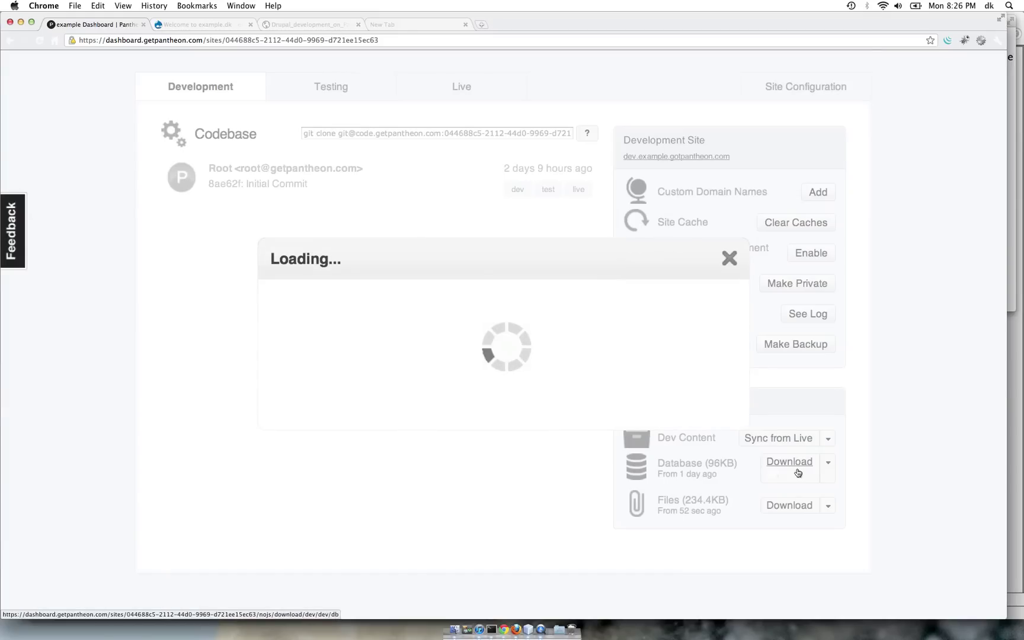
{"action": "left_click", "coordinate": [549, 382]}
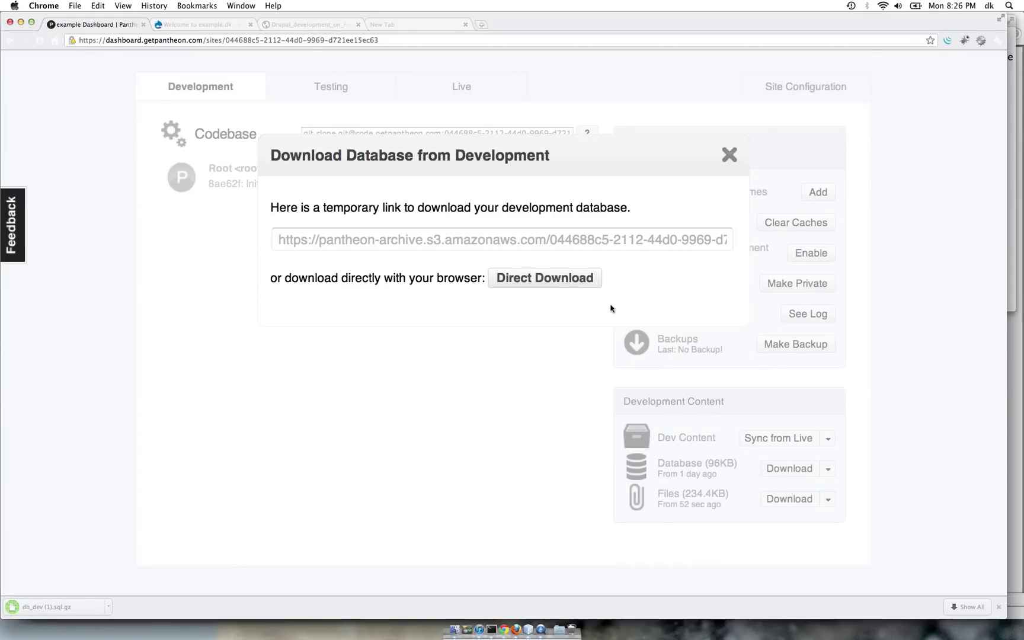
{"action": "left_click", "coordinate": [728, 156]}
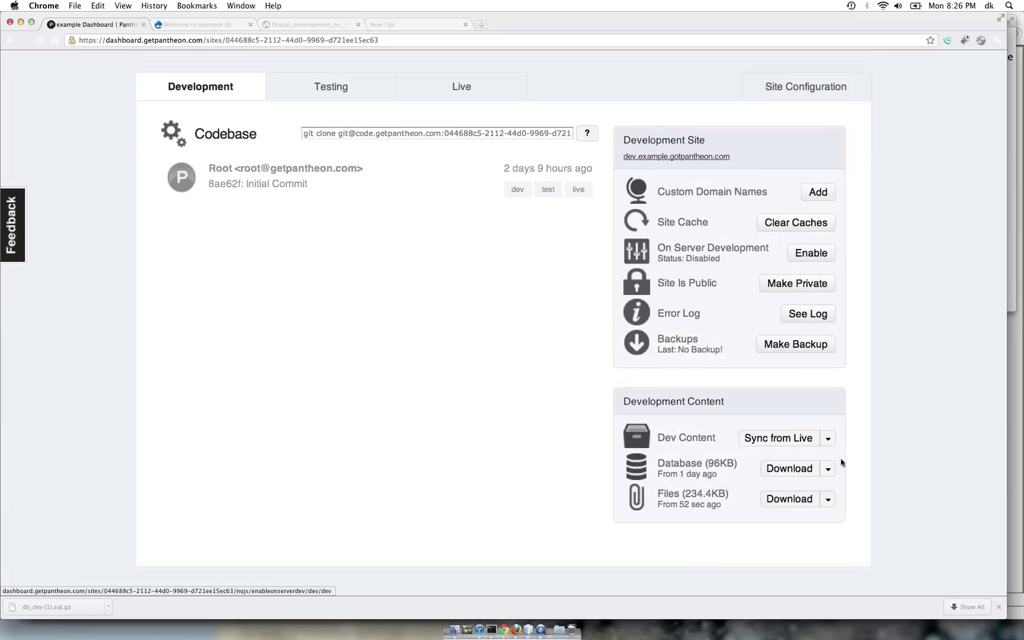
{"action": "left_click", "coordinate": [792, 501]}
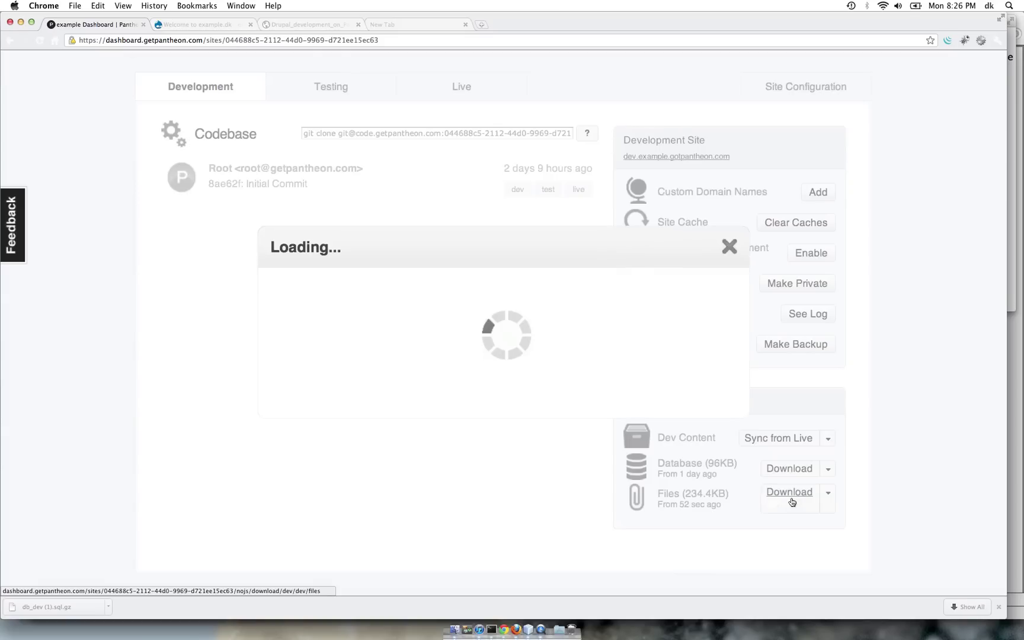
{"action": "left_click", "coordinate": [588, 370]}
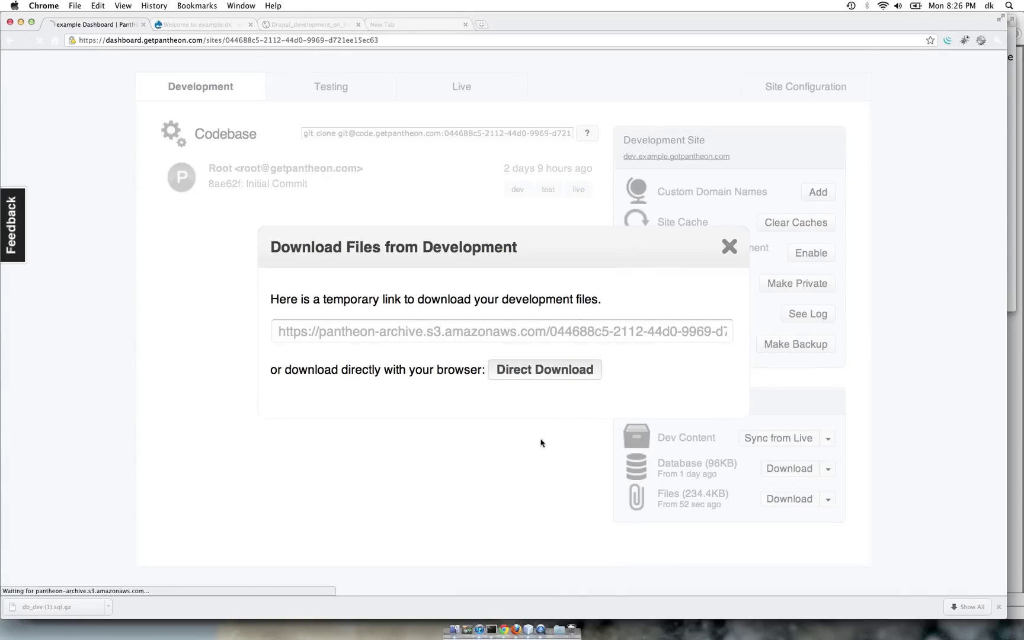
{"action": "left_click", "coordinate": [492, 629]}
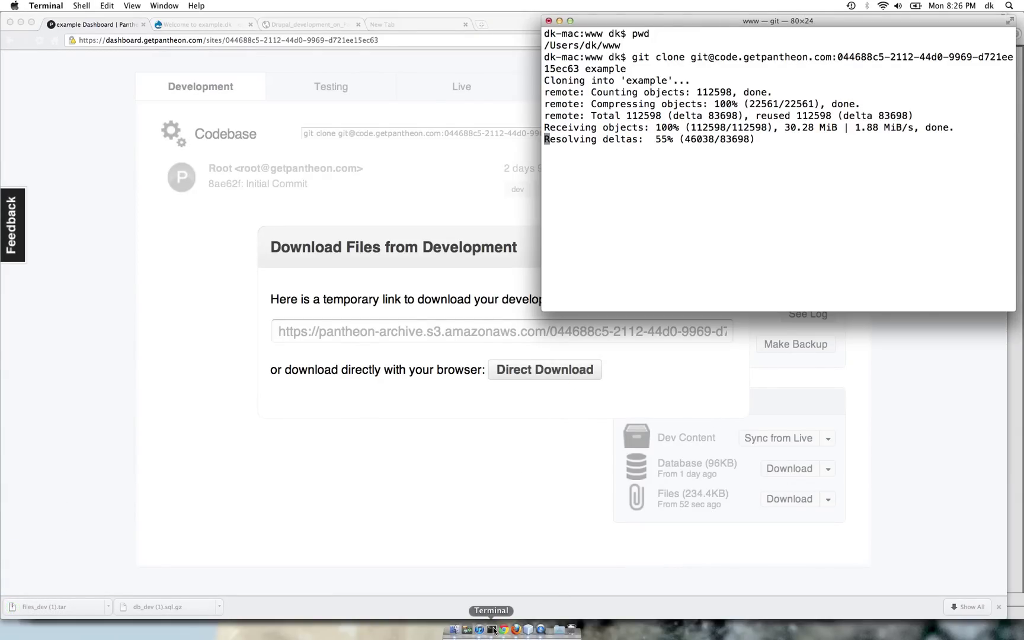
{"action": "left_click", "coordinate": [453, 629]}
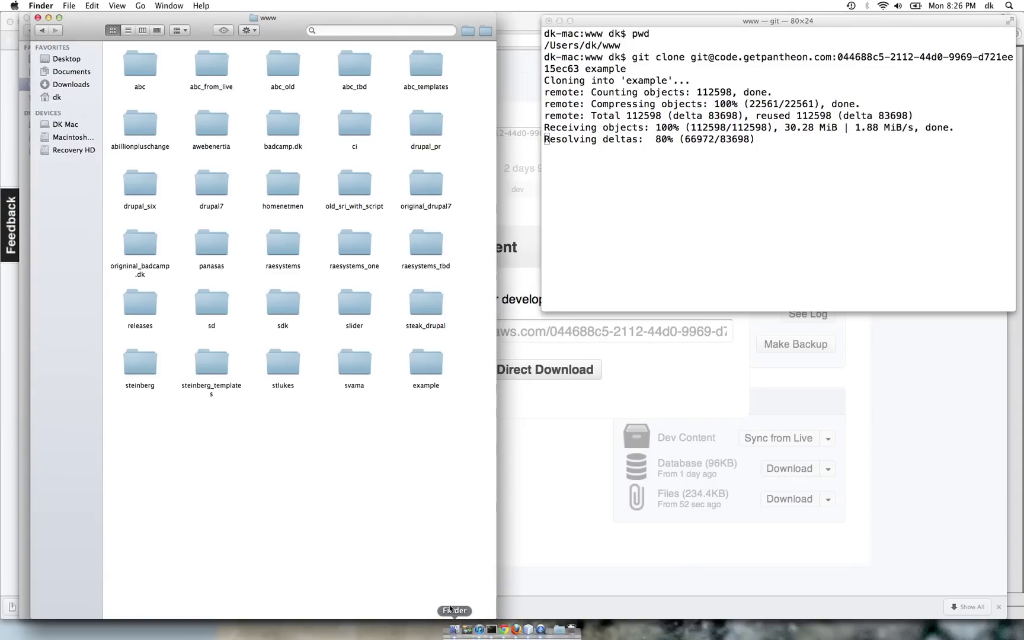
Step: Move the duplicate downloads db_dev (1).sql.gz and files_dev (1).tar to the Trash
{"action": "left_click_drag", "start_coordinate": [313, 18], "coordinate": [807, 11]}
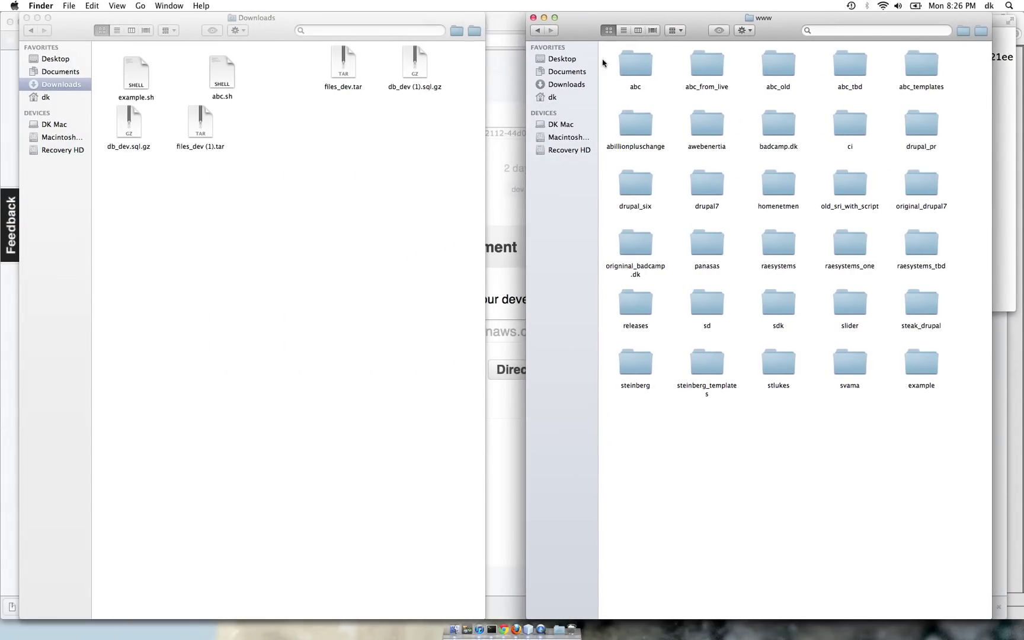
{"action": "left_click", "coordinate": [413, 66]}
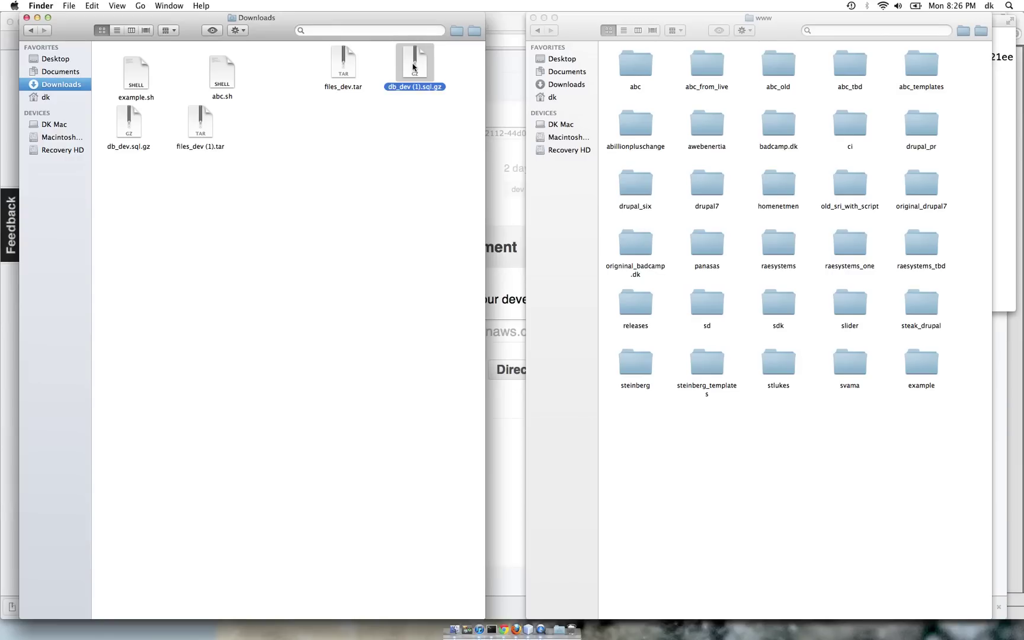
{"action": "right_click", "coordinate": [414, 66]}
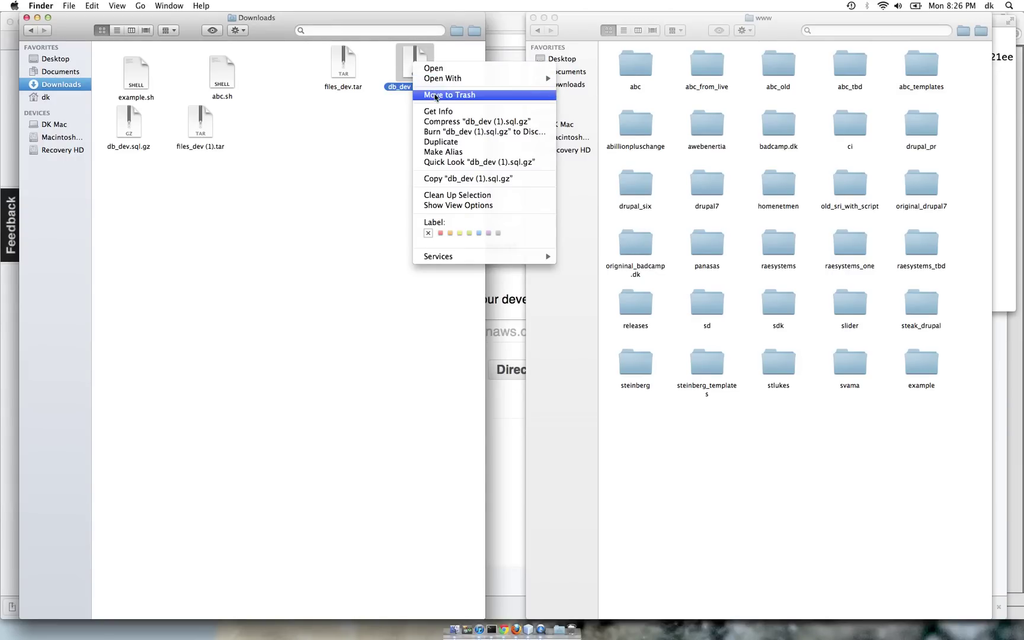
{"action": "left_click", "coordinate": [436, 97]}
{"action": "left_click", "coordinate": [204, 126]}
{"action": "right_click", "coordinate": [204, 126]}
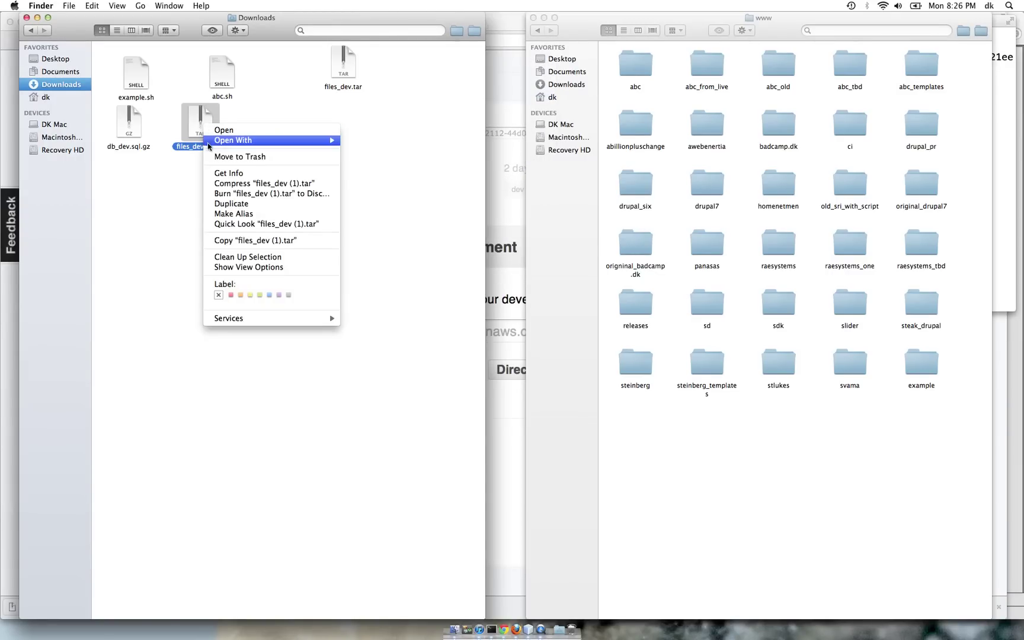
{"action": "left_click", "coordinate": [224, 156]}
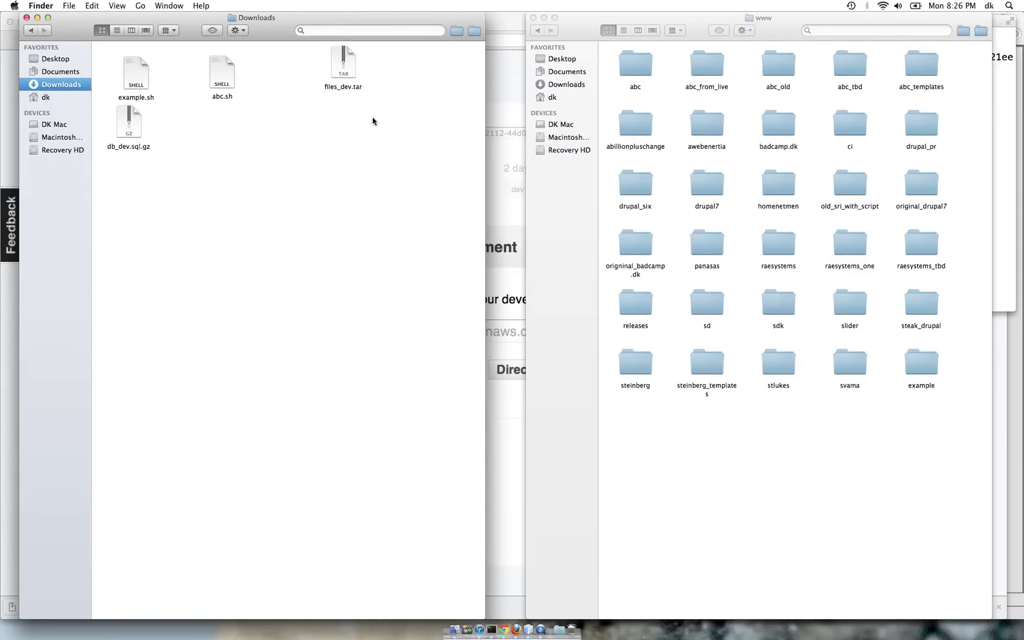
Step: Expand files_dev.tar and rename the extracted 'files_dev 2' folder to 'files'
{"action": "double_click", "coordinate": [339, 72]}
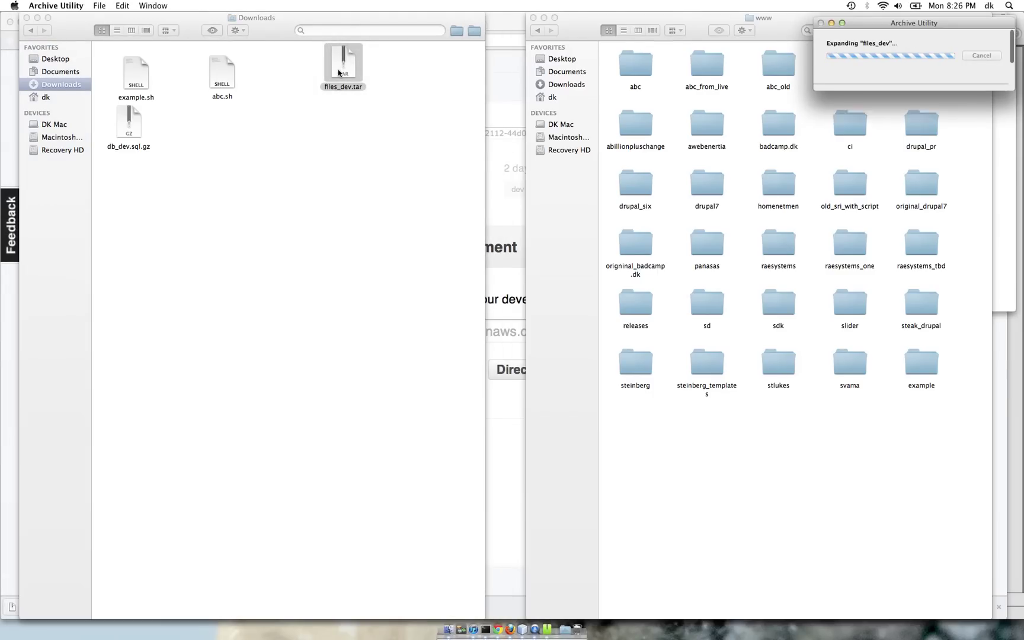
{"action": "left_click", "coordinate": [329, 73]}
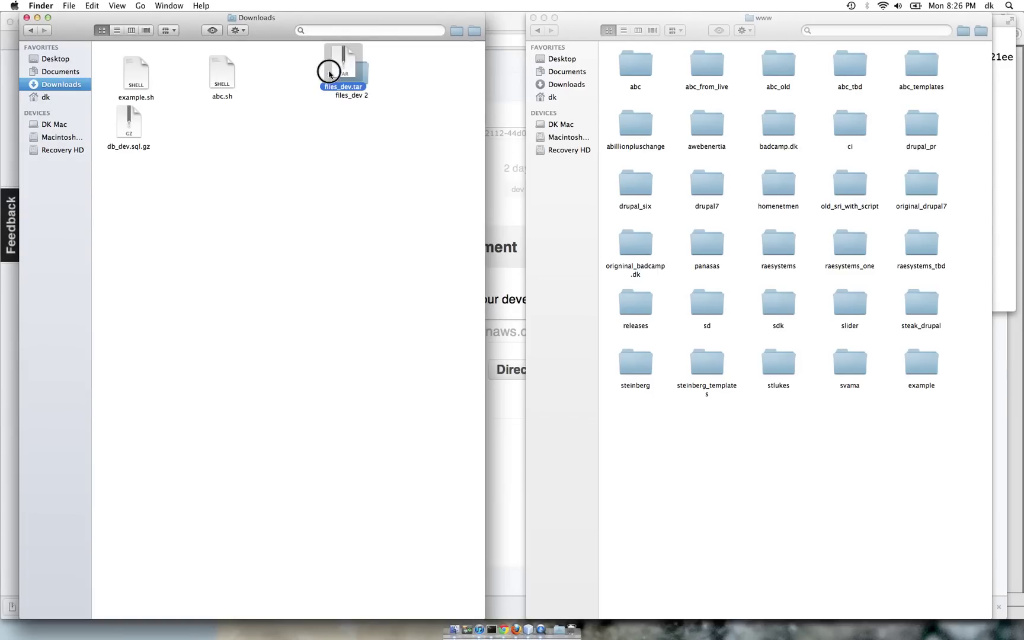
{"action": "left_click_drag", "start_coordinate": [329, 73], "coordinate": [278, 125]}
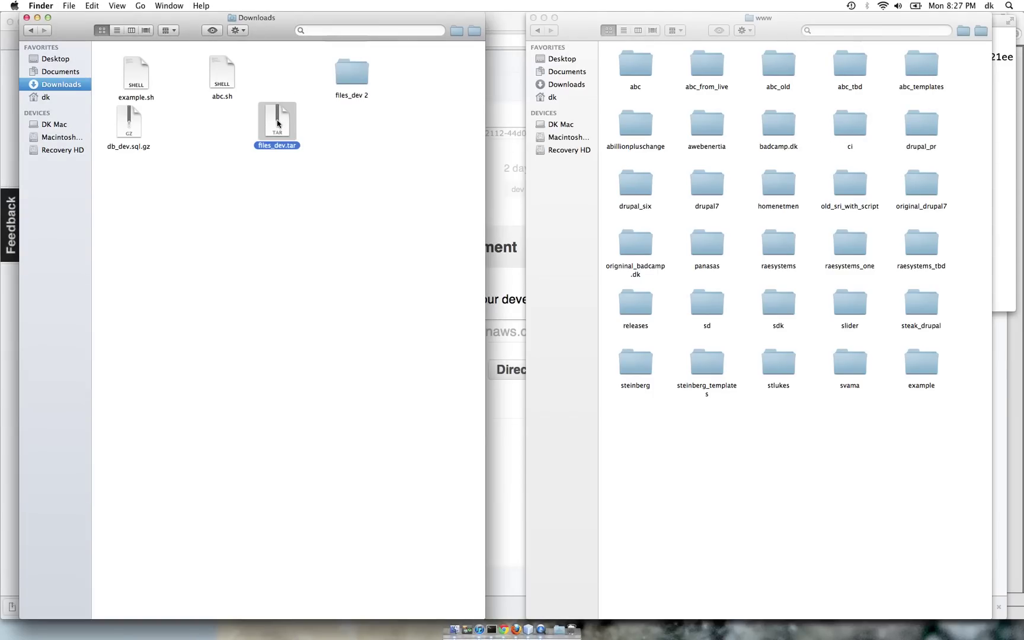
{"action": "left_click", "coordinate": [350, 97]}
{"action": "key", "text": "Return"}
{"action": "type", "text": "f"}
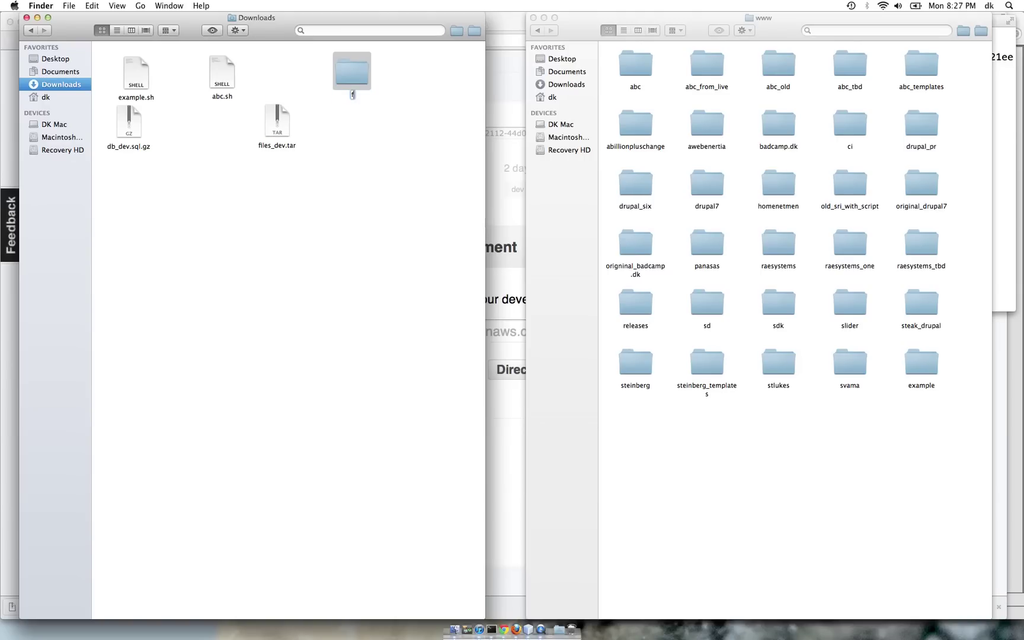
{"action": "type", "text": "iles"}
{"action": "key", "text": "Return"}
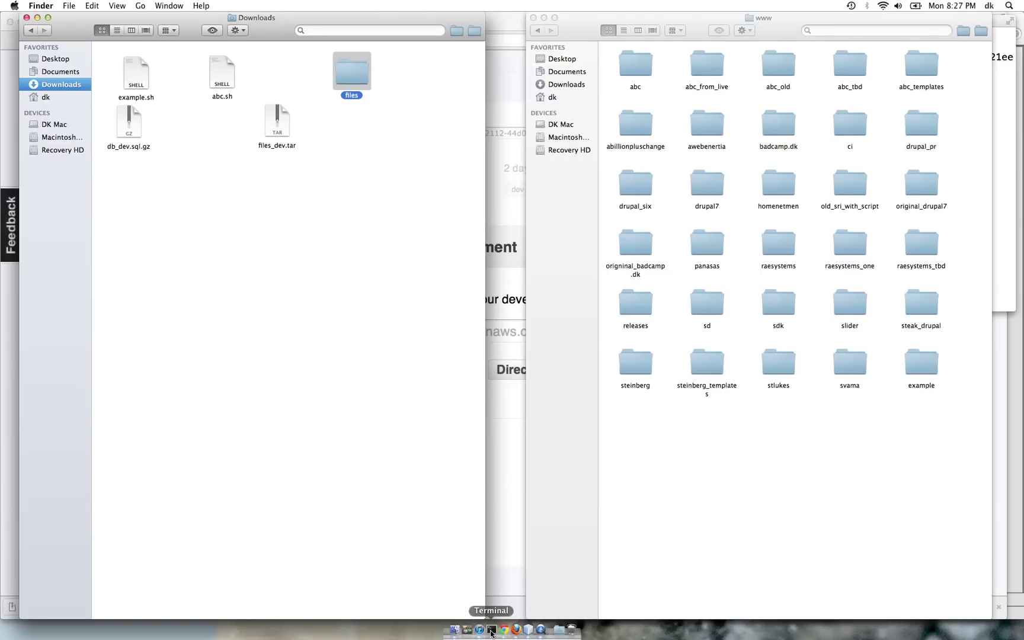
Step: In Terminal, enter the cloned example folder with cd and list its files
{"action": "left_click", "coordinate": [491, 631]}
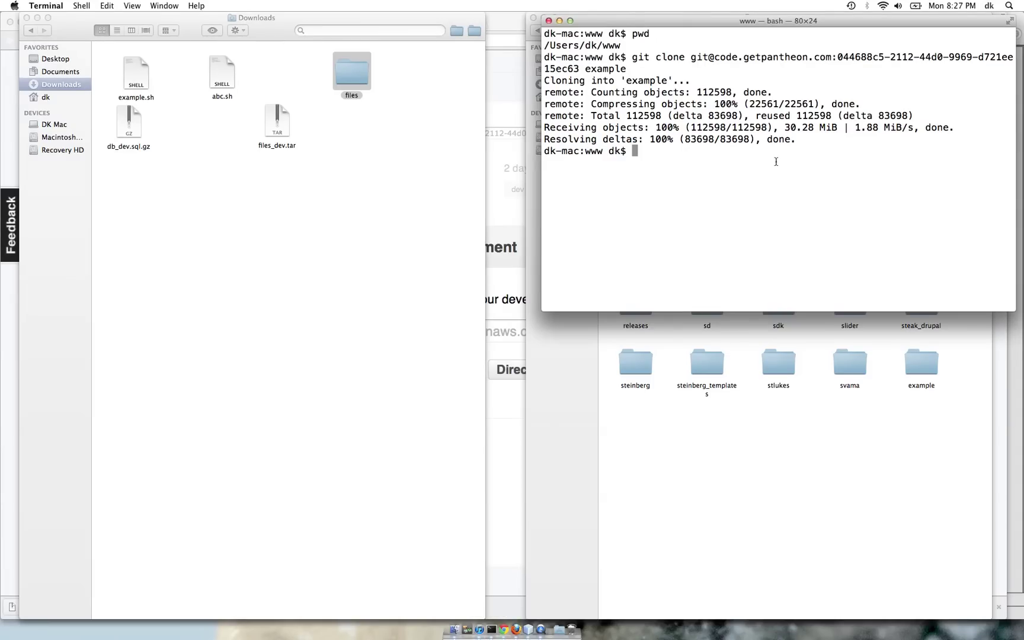
{"action": "type", "text": "cd example"}
{"action": "key", "text": "Return"}
{"action": "type", "text": "ls"}
{"action": "key", "text": "Return"}
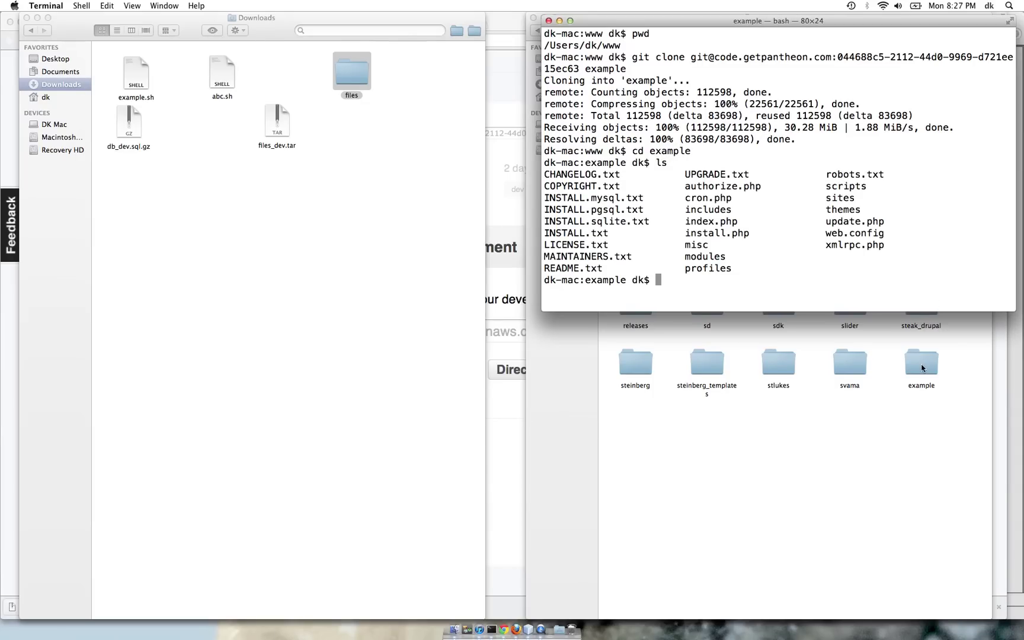
Step: Move the downloaded files folder into example/sites/default in Finder
{"action": "double_click", "coordinate": [921, 368]}
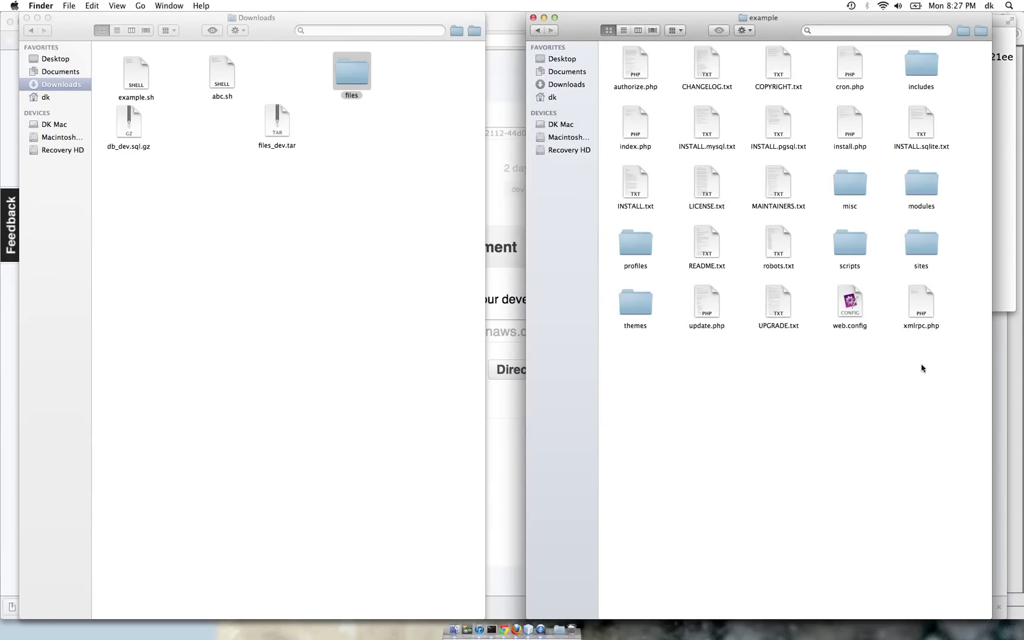
{"action": "double_click", "coordinate": [926, 252]}
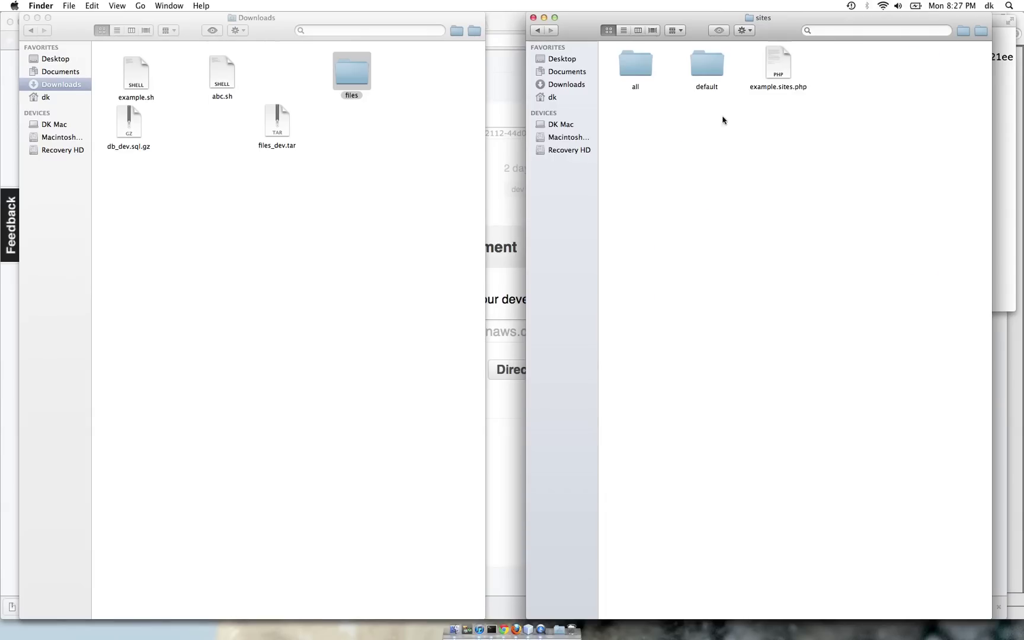
{"action": "double_click", "coordinate": [707, 70]}
{"action": "left_click_drag", "start_coordinate": [346, 76], "coordinate": [686, 168]}
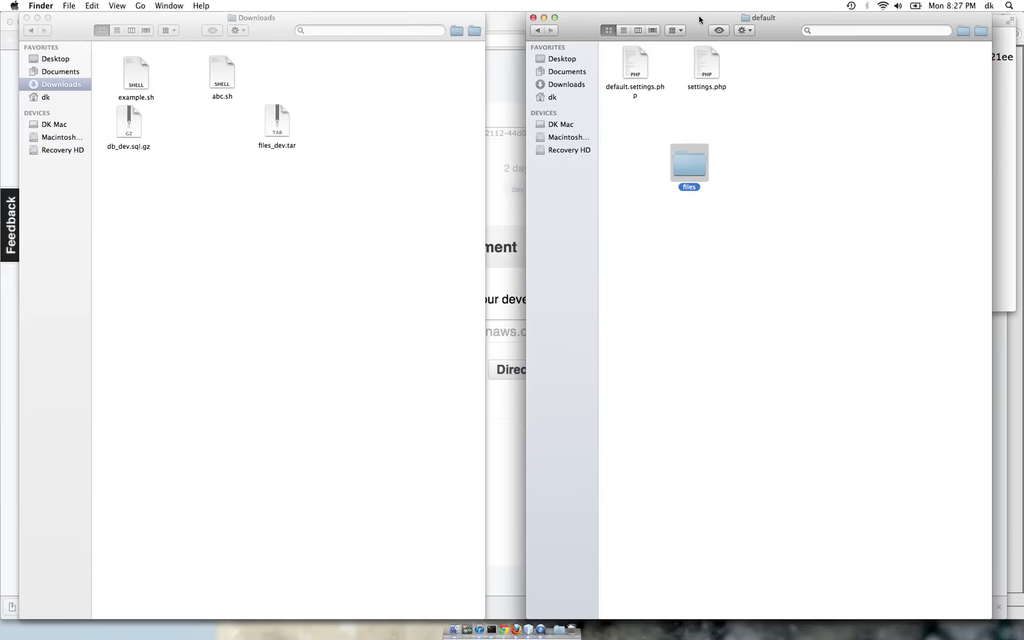
{"action": "left_click_drag", "start_coordinate": [701, 16], "coordinate": [188, 21]}
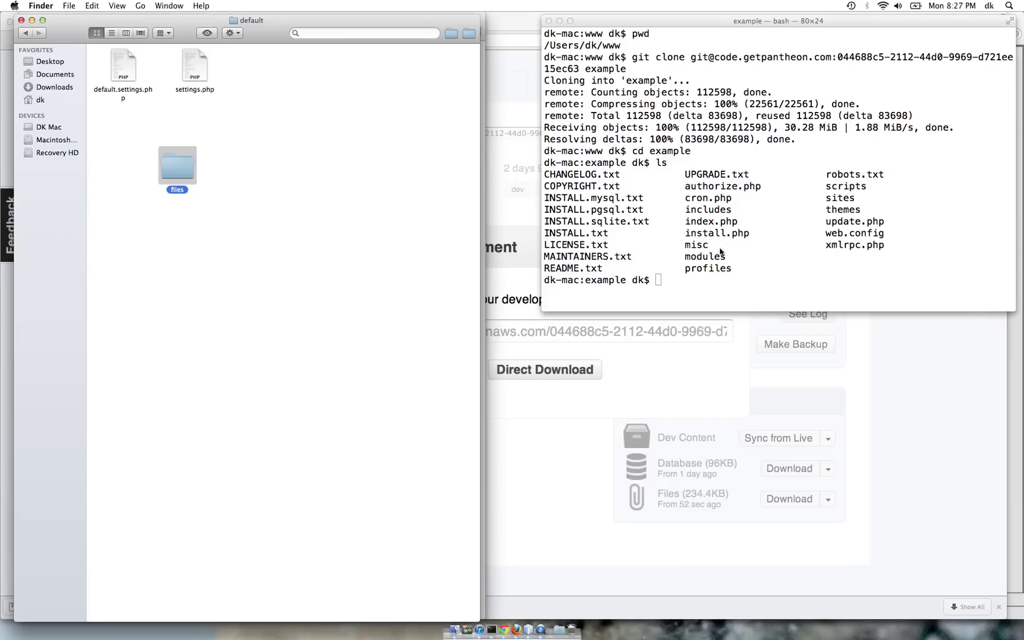
{"action": "left_click", "coordinate": [491, 630]}
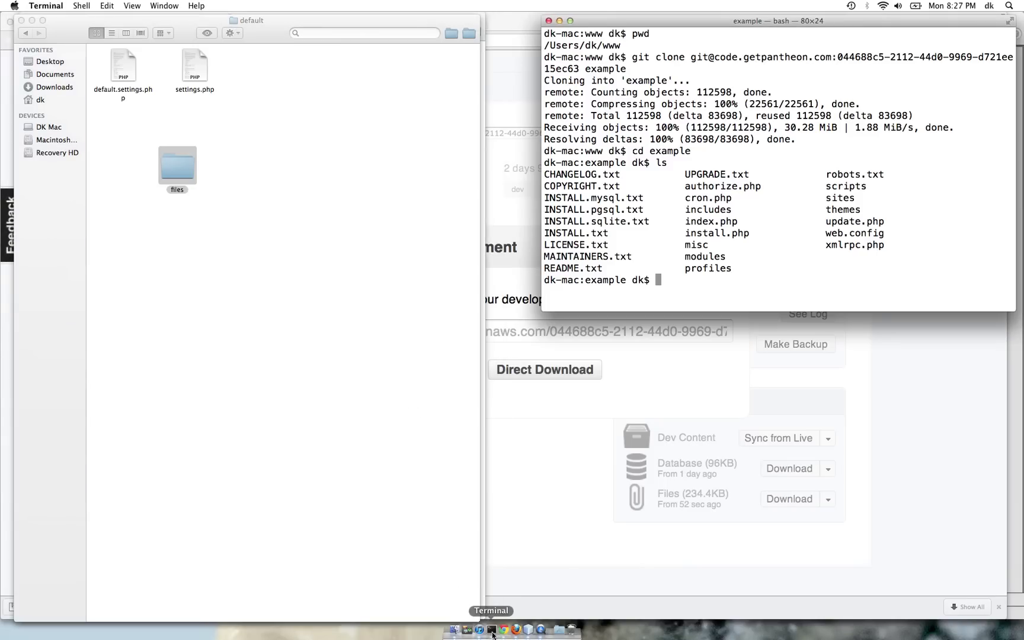
Step: Open a second Terminal window, cd into Downloads and list its files
{"action": "right_click", "coordinate": [492, 631]}
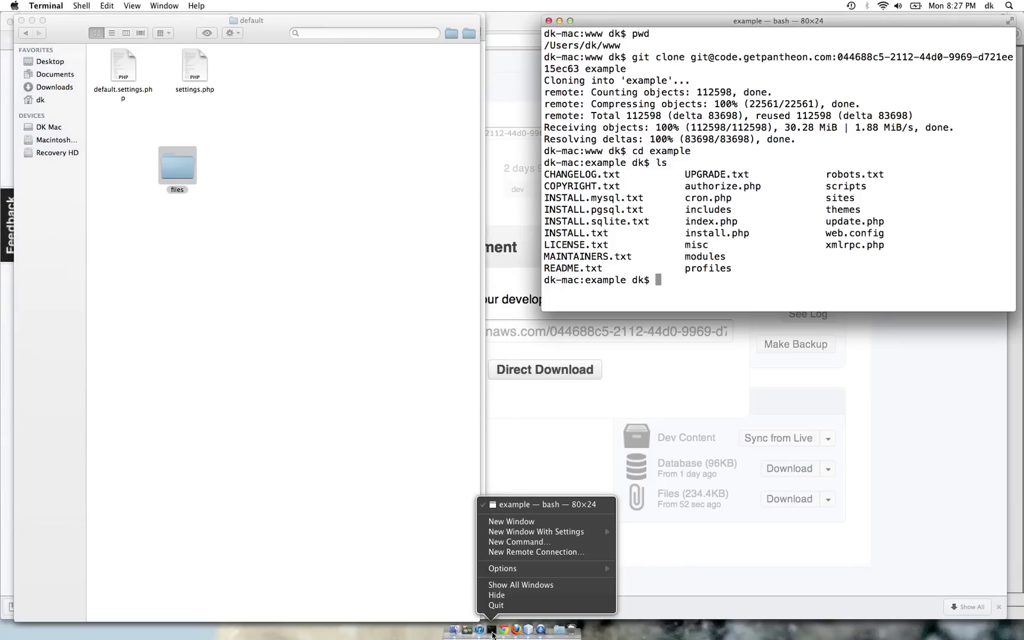
{"action": "left_click", "coordinate": [512, 523]}
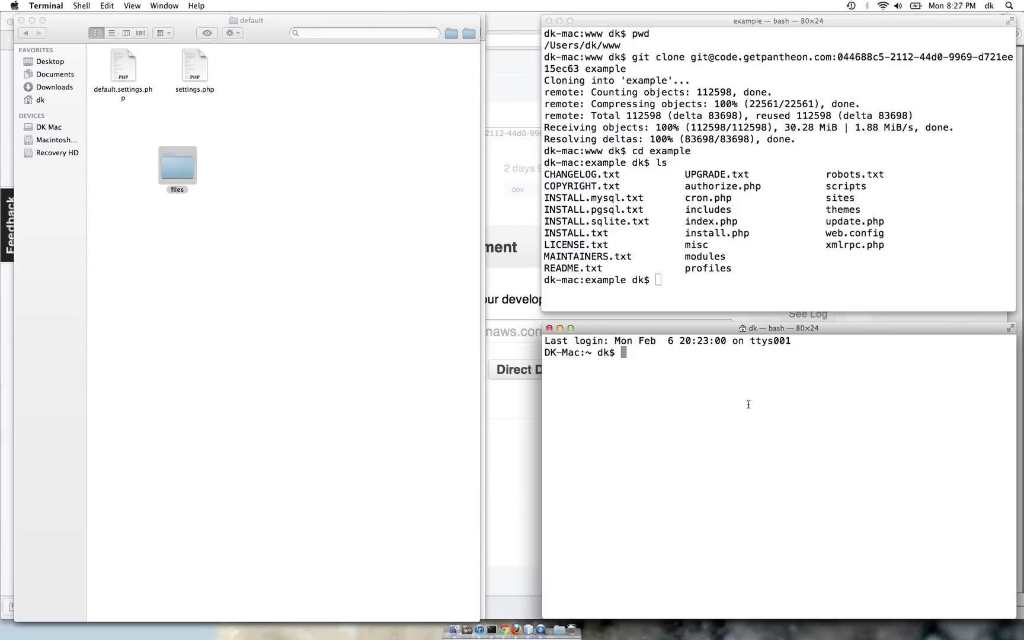
{"action": "type", "text": "cd Downloads"}
{"action": "key", "text": "Return"}
{"action": "type", "text": "ls"}
{"action": "key", "text": "Return"}
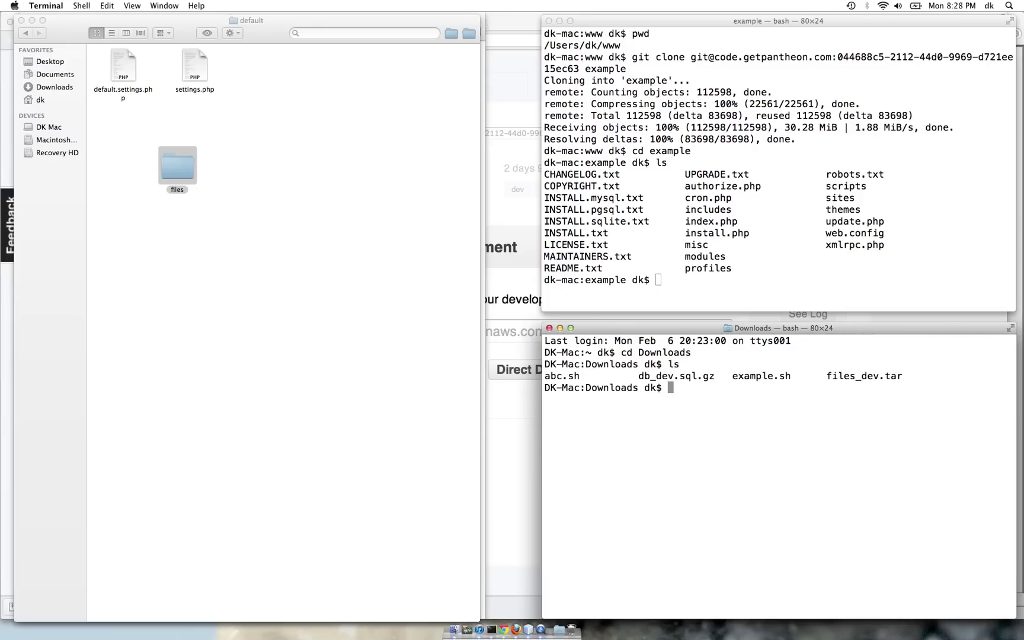
Step: Create the MySQL database 'example' as root with mysqladmin, typing the root password
{"action": "type", "text": "mysqladmin -u root "}
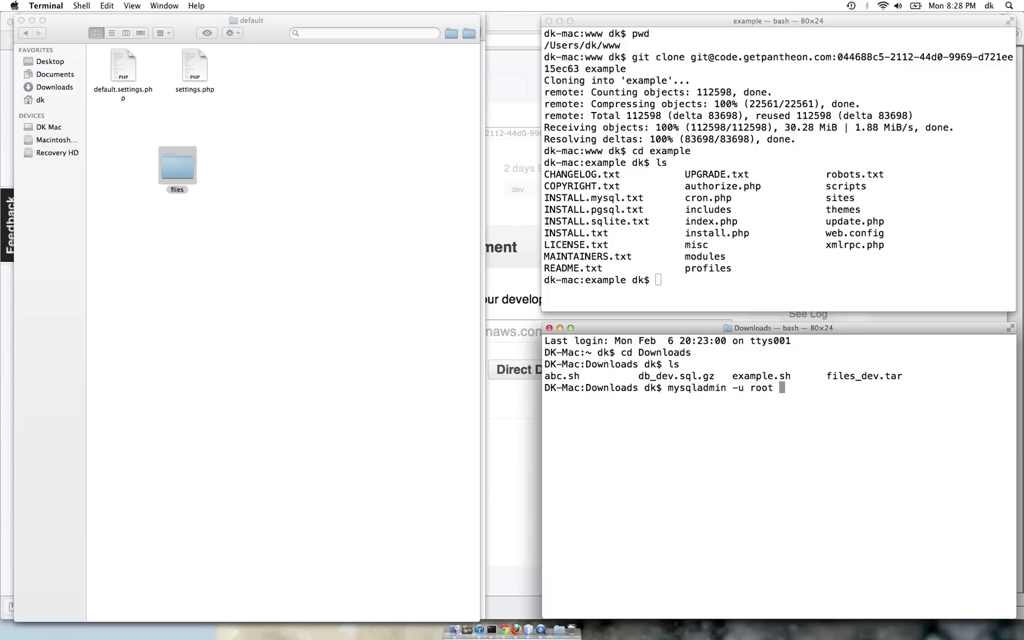
{"action": "type", "text": "-proot create examo"}
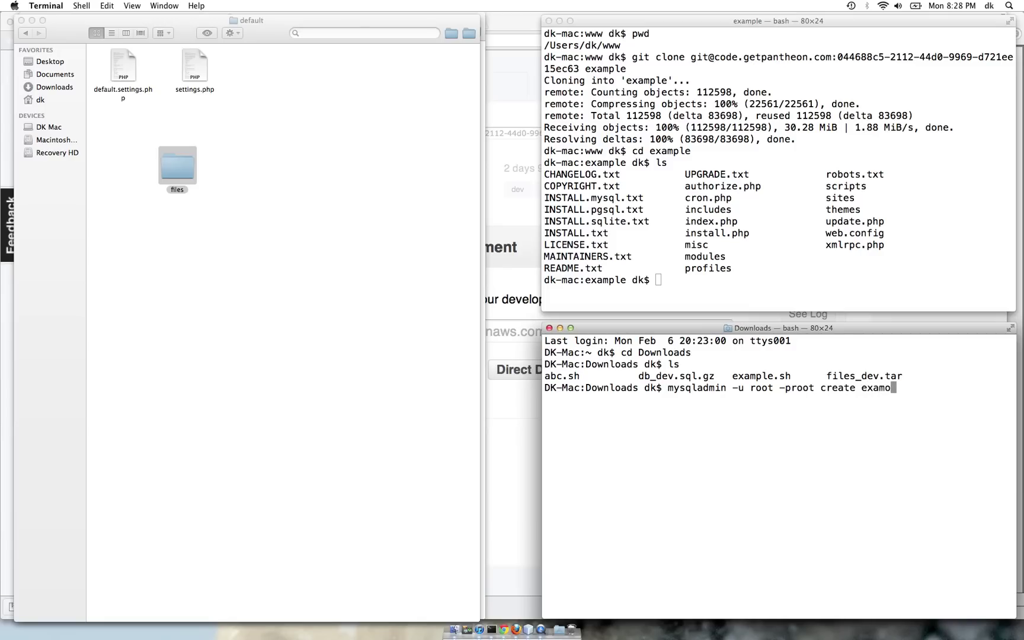
{"action": "key", "text": "BackSpace"}
{"action": "type", "text": "ple"}
{"action": "key", "text": "Return"}
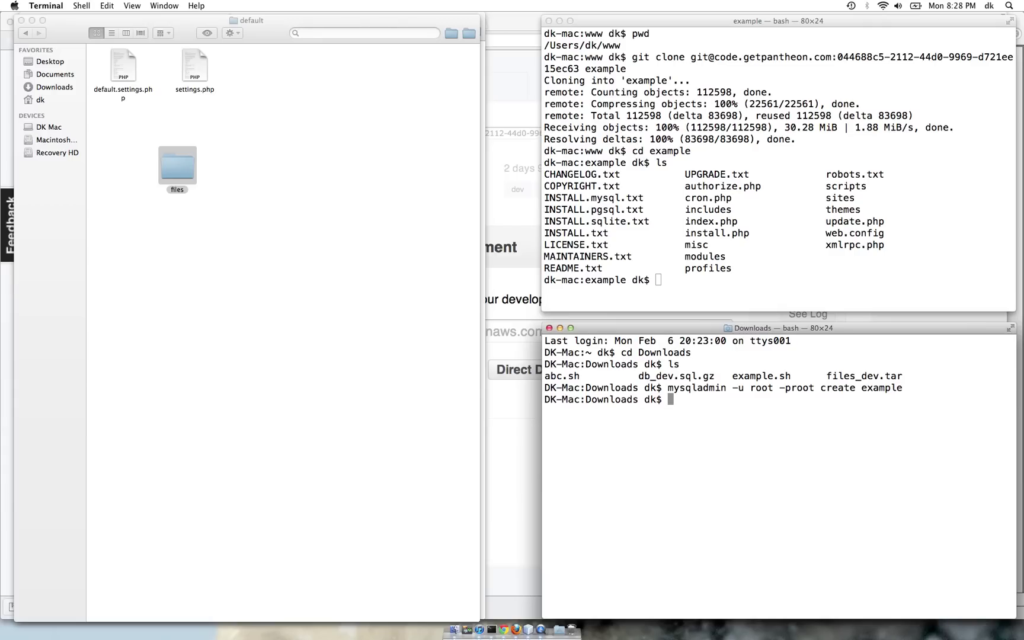
Step: Pipe db_dev.sql.gz through zcat into mysql as root for the example database
{"action": "type", "text": "za"}
{"action": "key", "text": "BackSpace"}
{"action": "type", "text": "cat db_dev.sql."}
{"action": "type", "text": "g"}
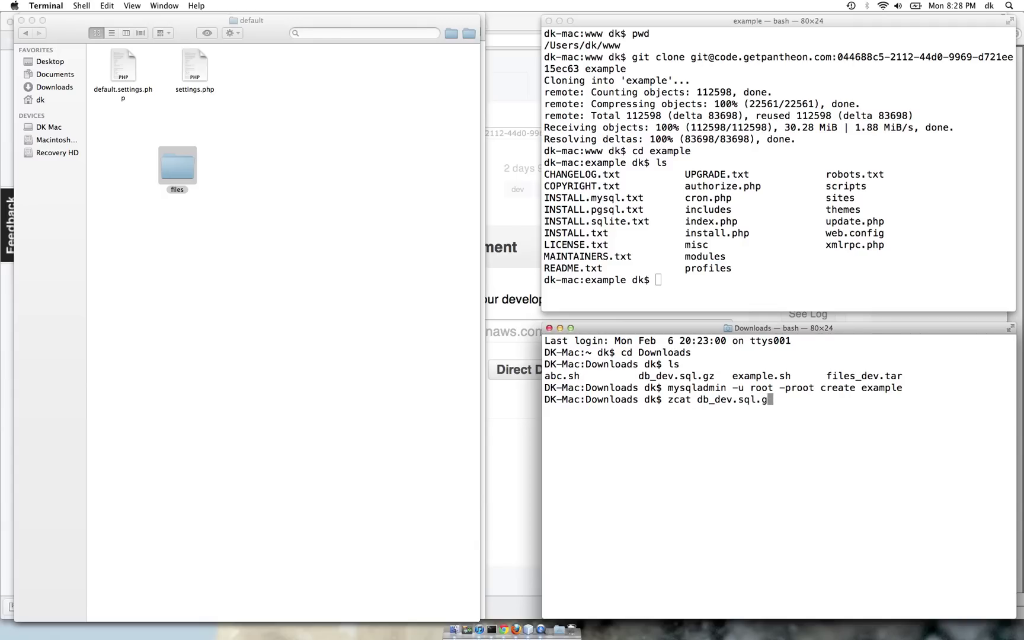
{"action": "type", "text": "z | mysql -u root -p root"}
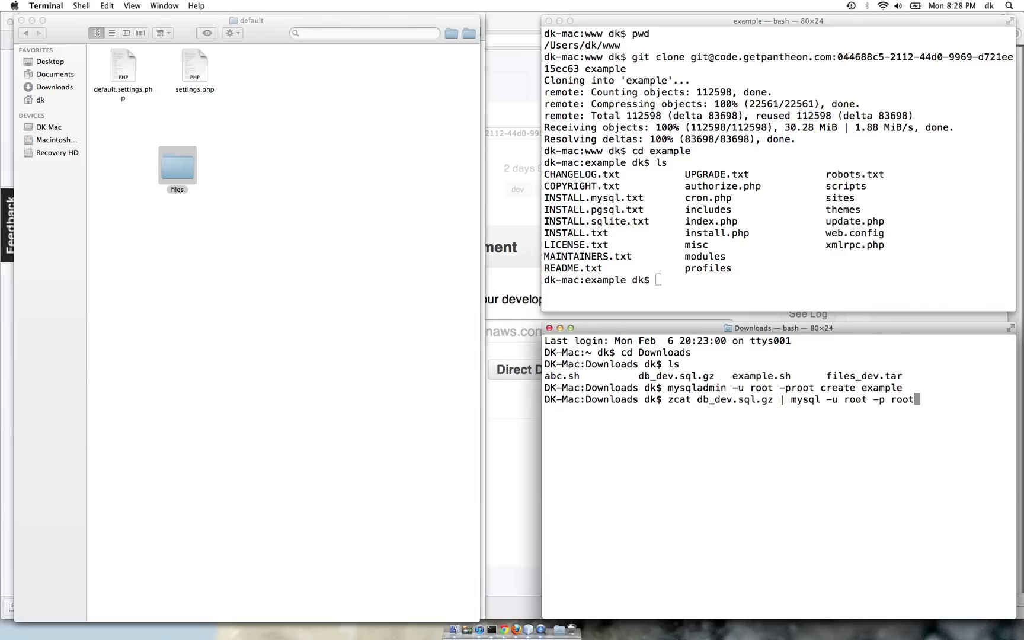
{"action": "type", "text": " example"}
{"action": "key", "text": "Return"}
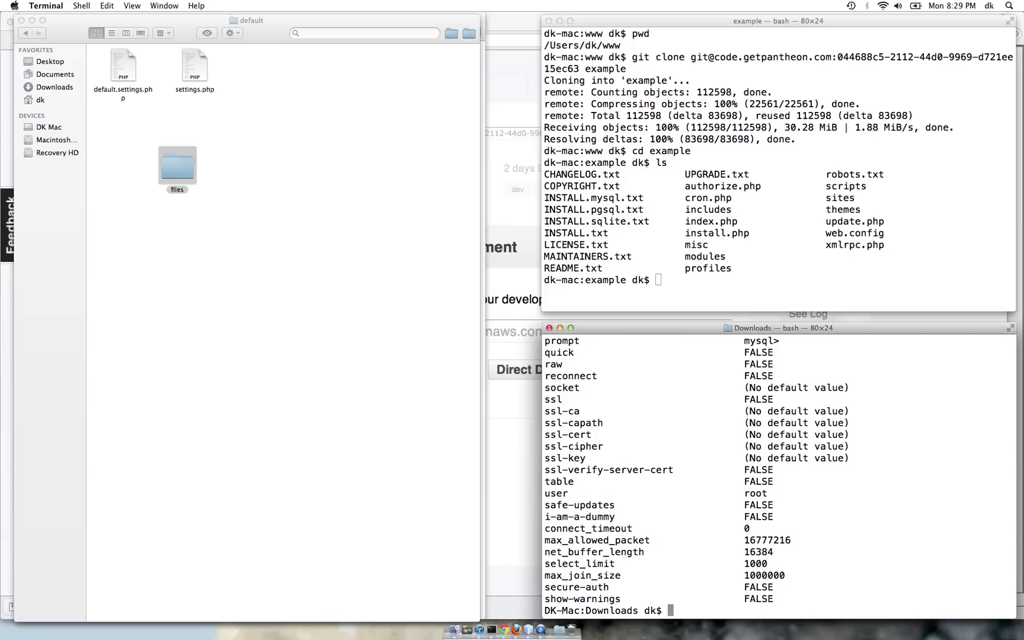
Step: Remove the space after -p in the import command and rerun it
{"action": "key", "text": "Up"}
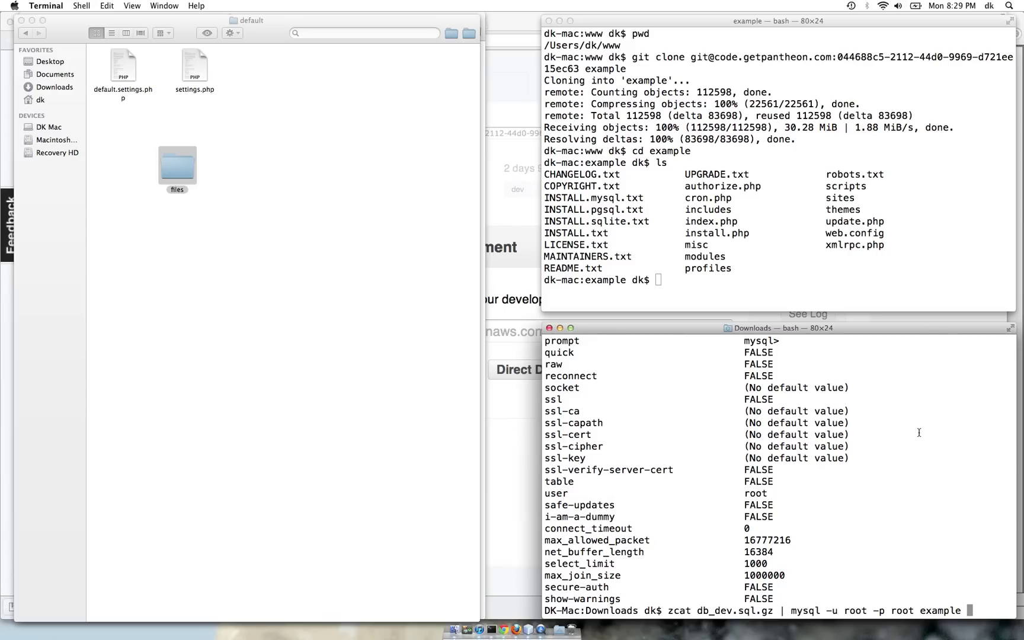
{"action": "left_click_drag", "start_coordinate": [858, 330], "coordinate": [854, 213]}
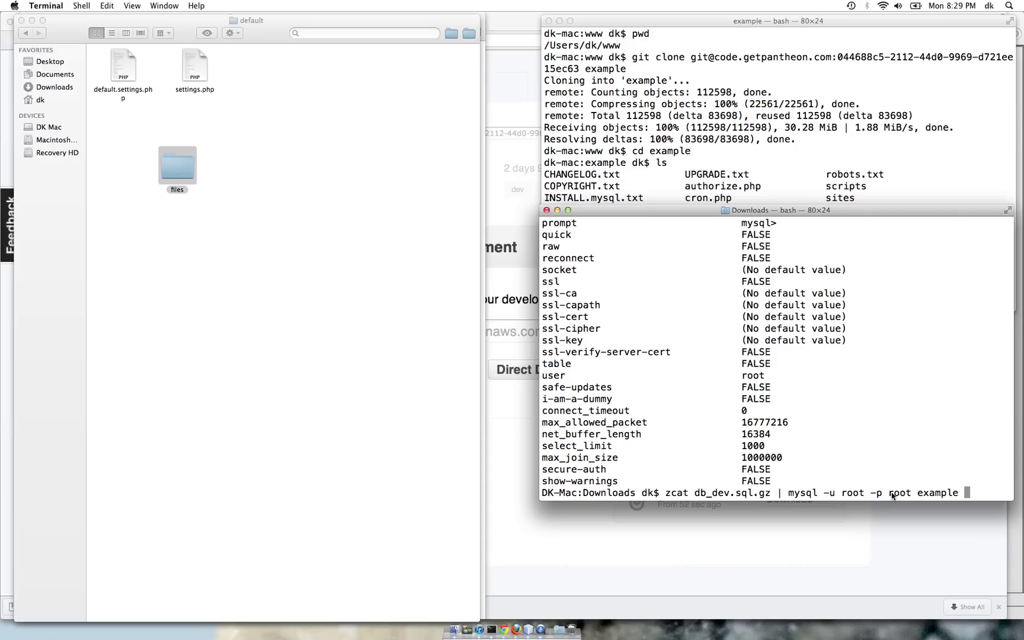
{"action": "key", "text": "Left"}
{"action": "key", "text": "Left"}
{"action": "key", "text": "Left"}
{"action": "key", "text": "Left"}
{"action": "key", "text": "Left"}
{"action": "key", "text": "Left"}
{"action": "key", "text": "Left"}
{"action": "key", "text": "Left"}
{"action": "key", "text": "Left"}
{"action": "key", "text": "Left"}
{"action": "key", "text": "Left"}
{"action": "key", "text": "Left"}
{"action": "key", "text": "Left"}
{"action": "key", "text": "BackSpace"}
{"action": "key", "text": "Return"}
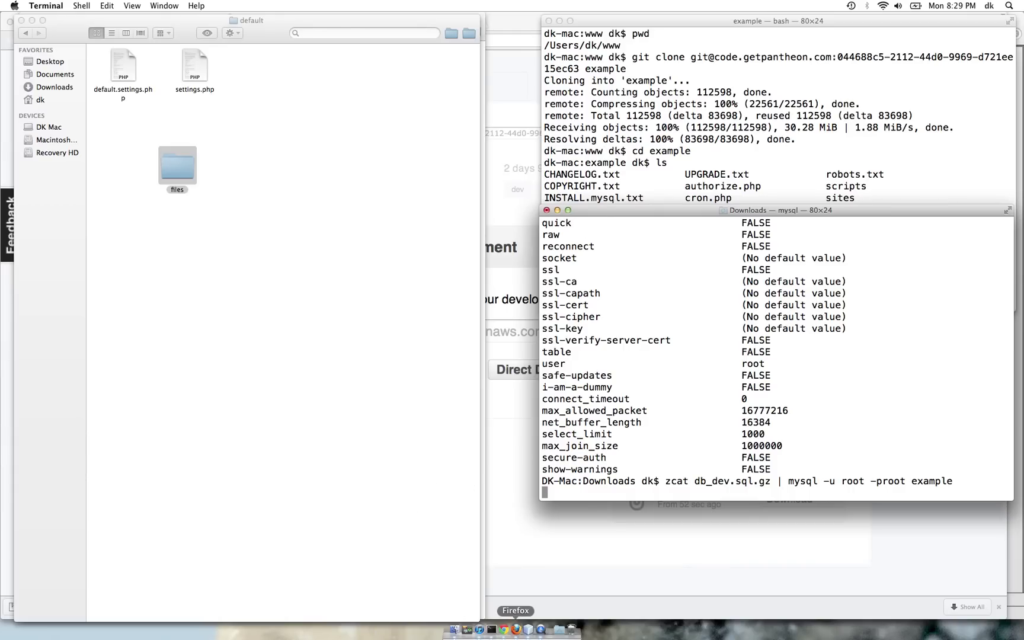
{"action": "left_click", "coordinate": [529, 629]}
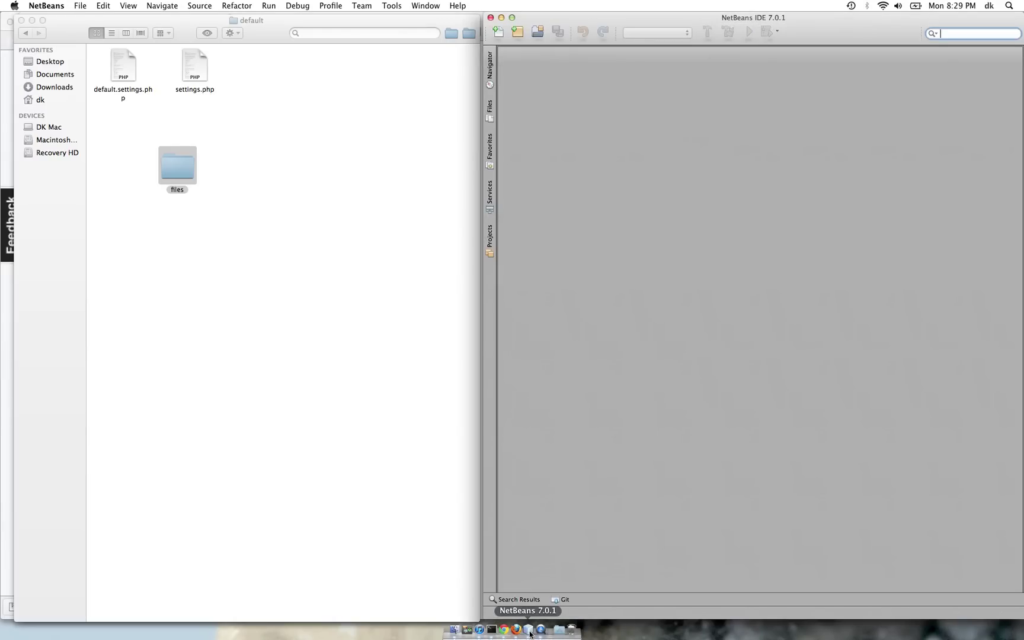
Step: Open settings.php in NetBeans and paste the pgsql example over the empty $databases array on line 203
{"action": "left_click_drag", "start_coordinate": [194, 65], "coordinate": [603, 174]}
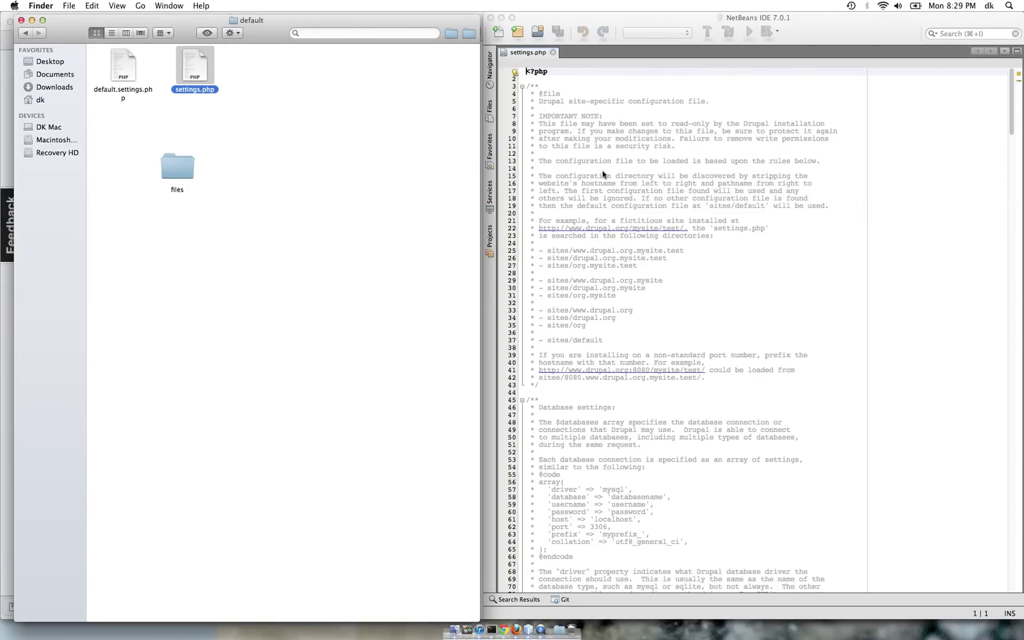
{"action": "scroll", "coordinate": [603, 174], "scroll_direction": "down", "scroll_amount": 20}
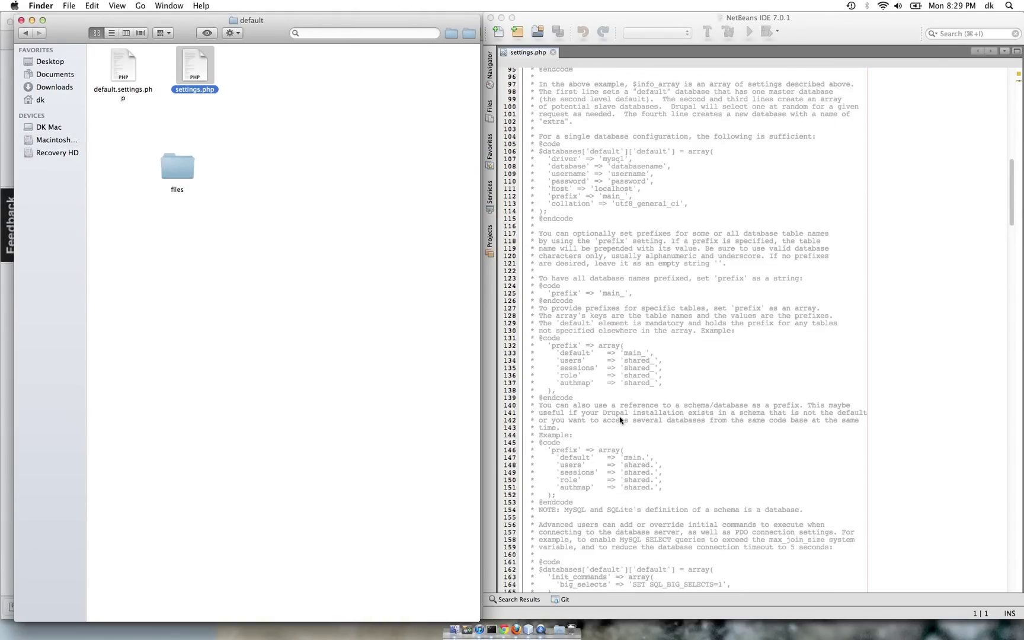
{"action": "scroll", "coordinate": [620, 419], "scroll_direction": "down", "scroll_amount": 15}
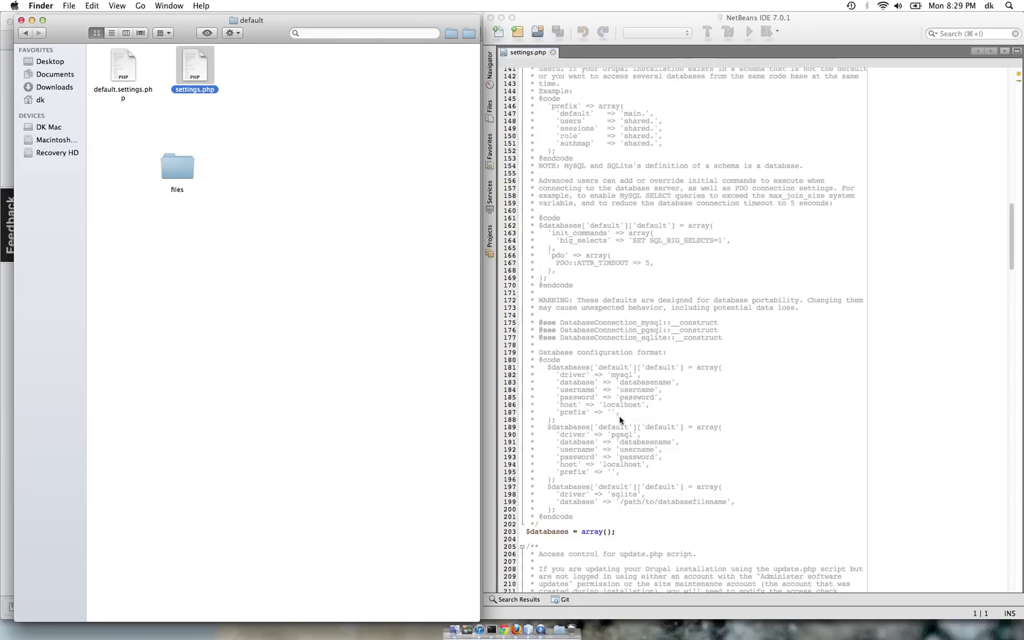
{"action": "scroll", "coordinate": [619, 420], "scroll_direction": "down", "scroll_amount": 1}
{"action": "left_click", "coordinate": [552, 453]}
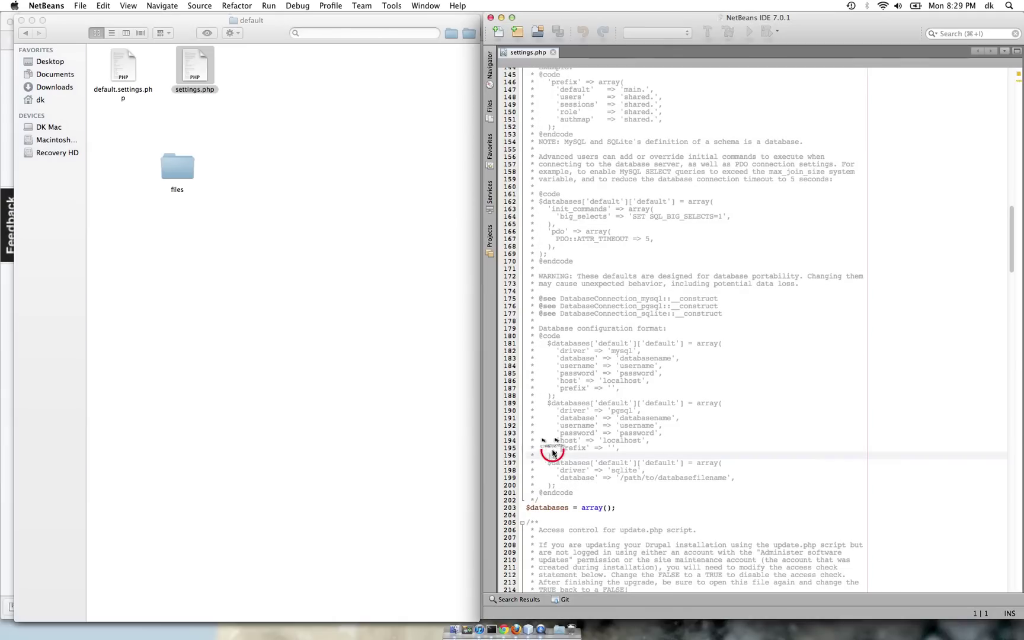
{"action": "left_click_drag", "start_coordinate": [552, 453], "coordinate": [524, 403]}
{"action": "key", "text": "super+c"}
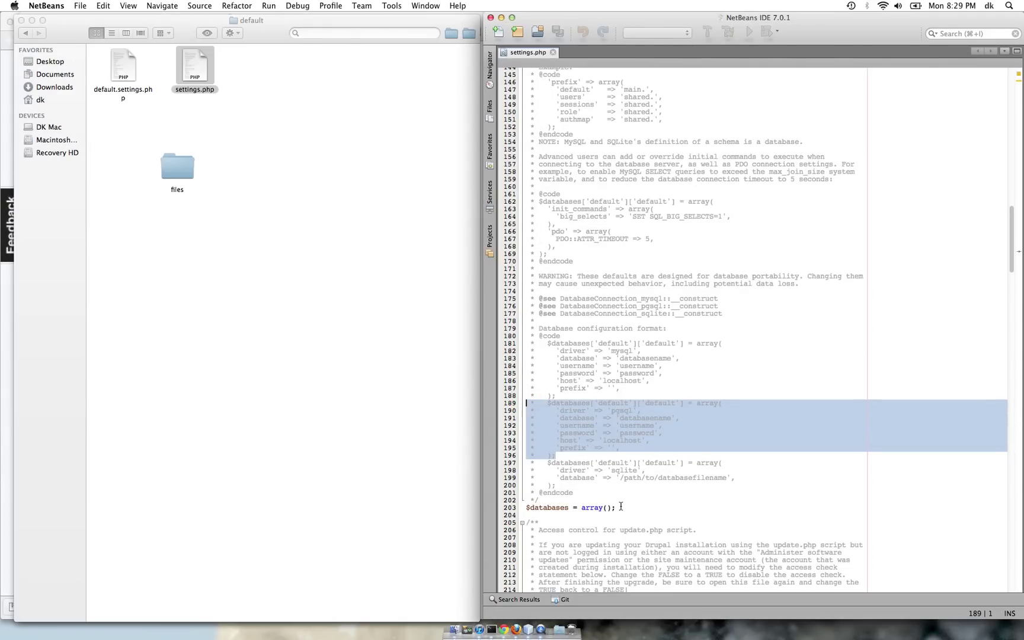
{"action": "left_click_drag", "start_coordinate": [619, 507], "coordinate": [501, 511]}
{"action": "key", "text": "super+v"}
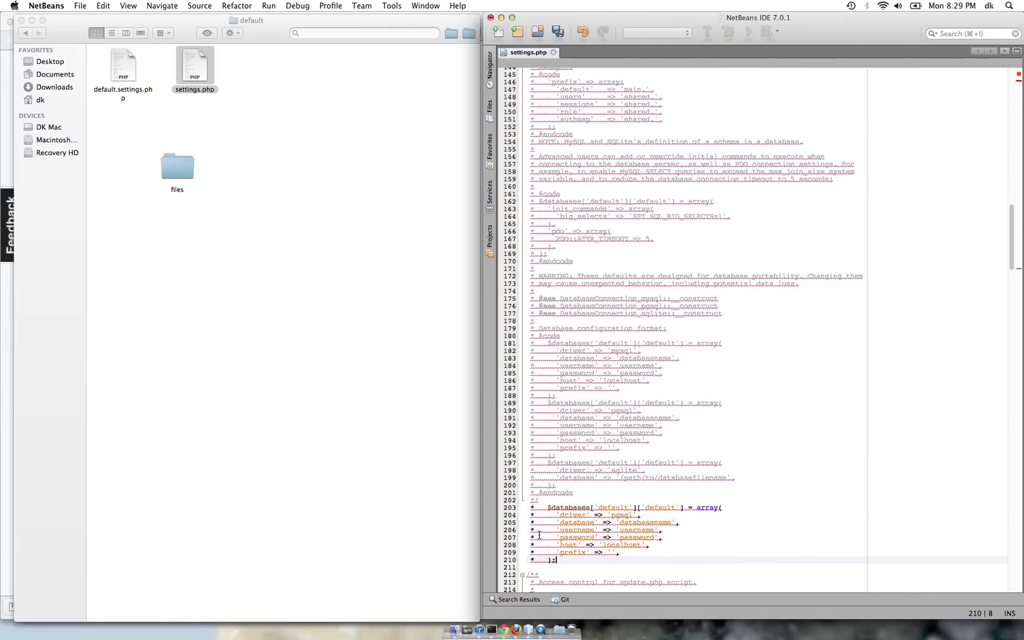
Step: Delete the leading asterisks on lines 203–210 to uncomment the pasted array
{"action": "left_click", "coordinate": [533, 508]}
{"action": "key", "text": "Delete"}
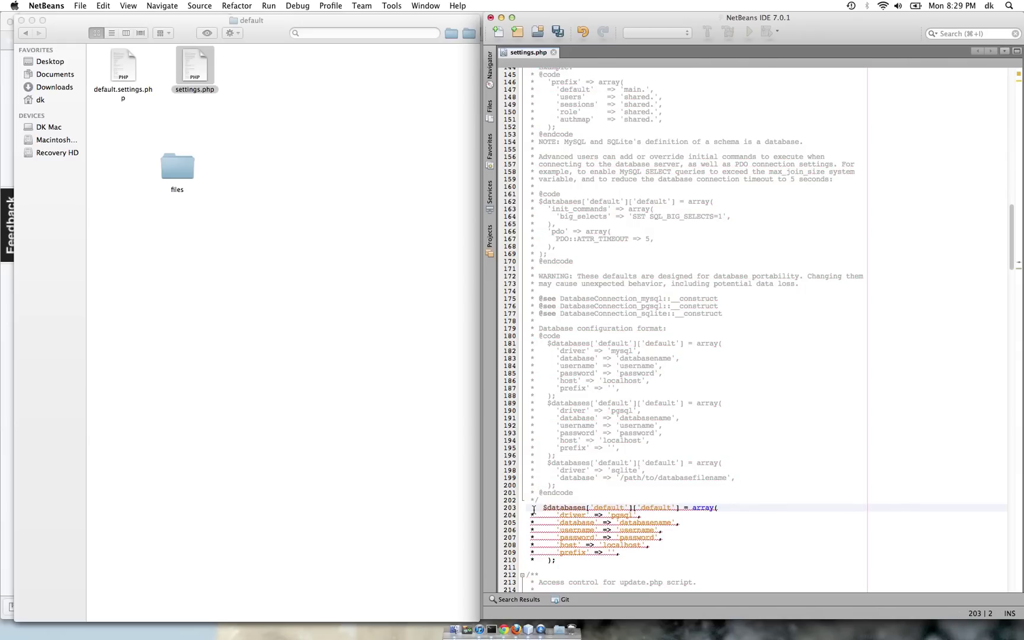
{"action": "key", "text": "Delete"}
{"action": "key", "text": "Down"}
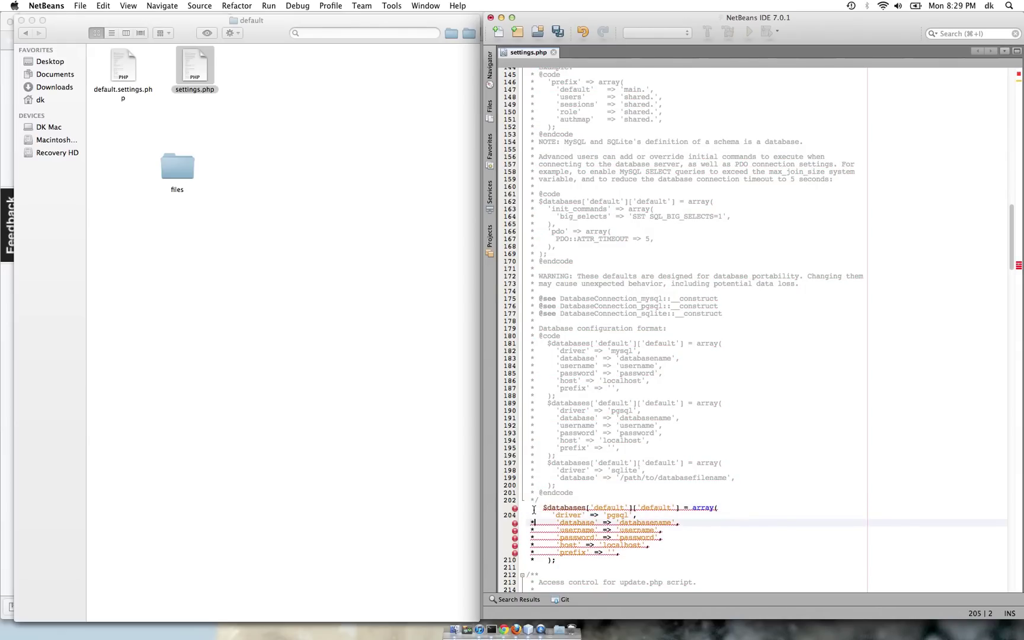
{"action": "key", "text": "Delete"}
{"action": "key", "text": "Down"}
{"action": "key", "text": "Delete"}
{"action": "key", "text": "Down"}
{"action": "key", "text": "Delete"}
{"action": "key", "text": "Down"}
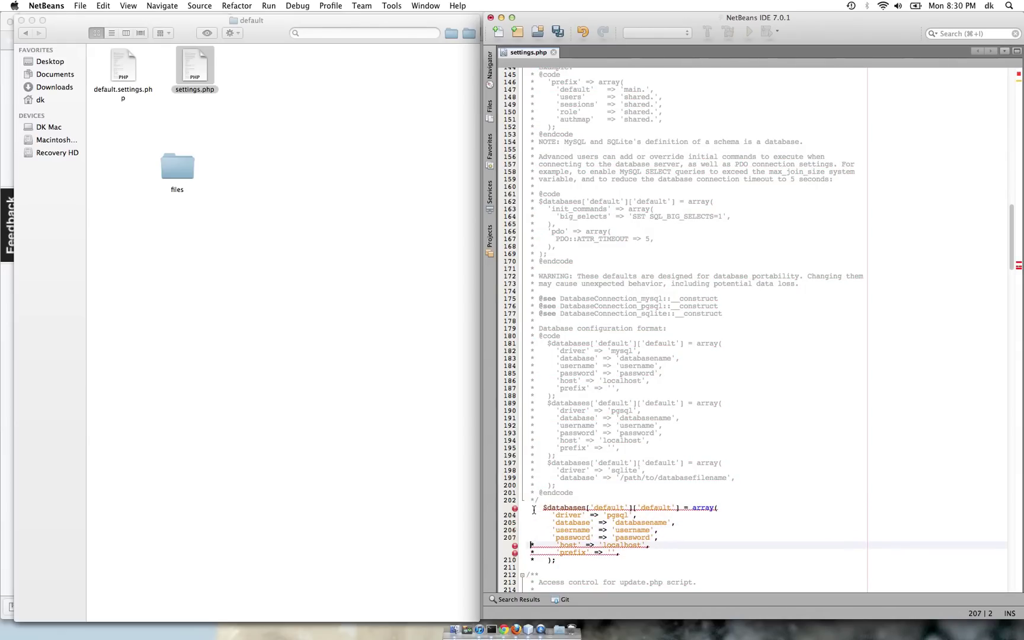
{"action": "key", "text": "Delete"}
{"action": "key", "text": "Down"}
{"action": "key", "text": "Delete"}
{"action": "key", "text": "Down"}
{"action": "key", "text": "Delete"}
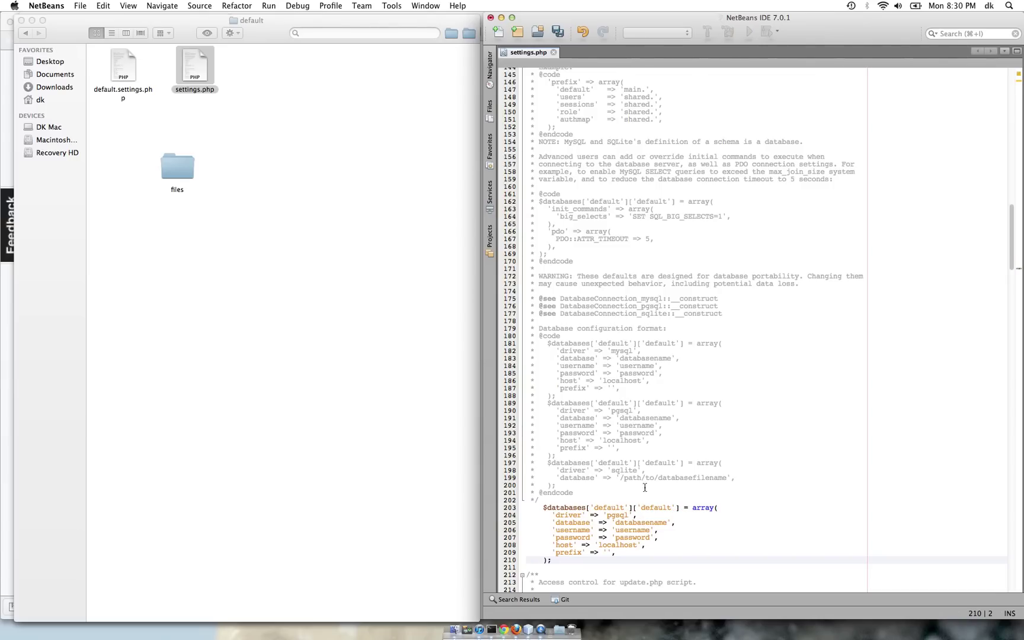
Step: Replace the pasted pgsql block with the mysql example array from lines 181–188
{"action": "left_click", "coordinate": [559, 396]}
{"action": "left_click_drag", "start_coordinate": [559, 395], "coordinate": [542, 343]}
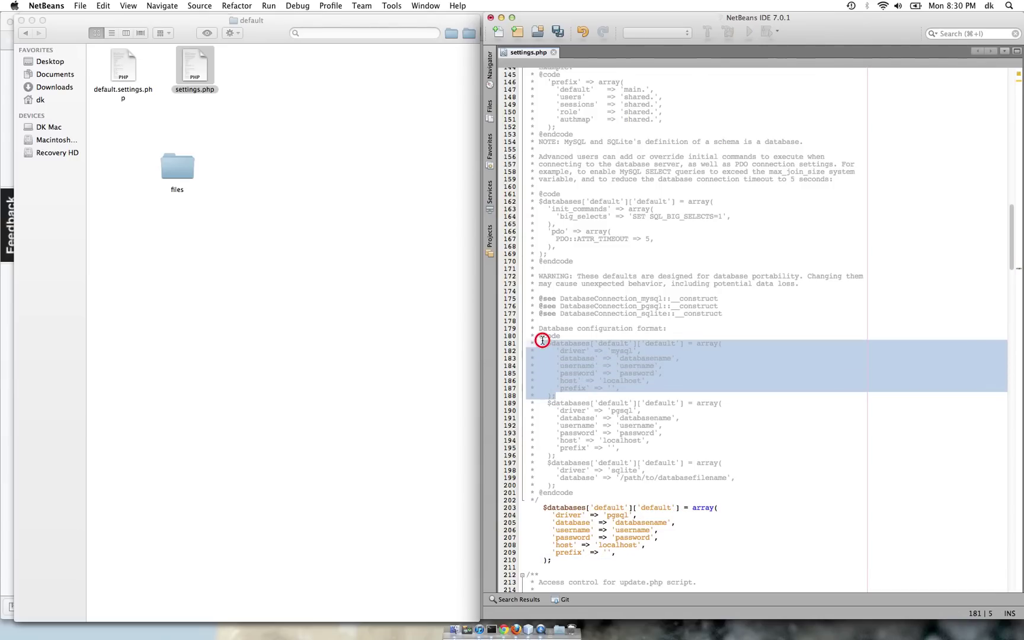
{"action": "left_click", "coordinate": [554, 559]}
{"action": "left_click", "coordinate": [523, 508], "text": "shift"}
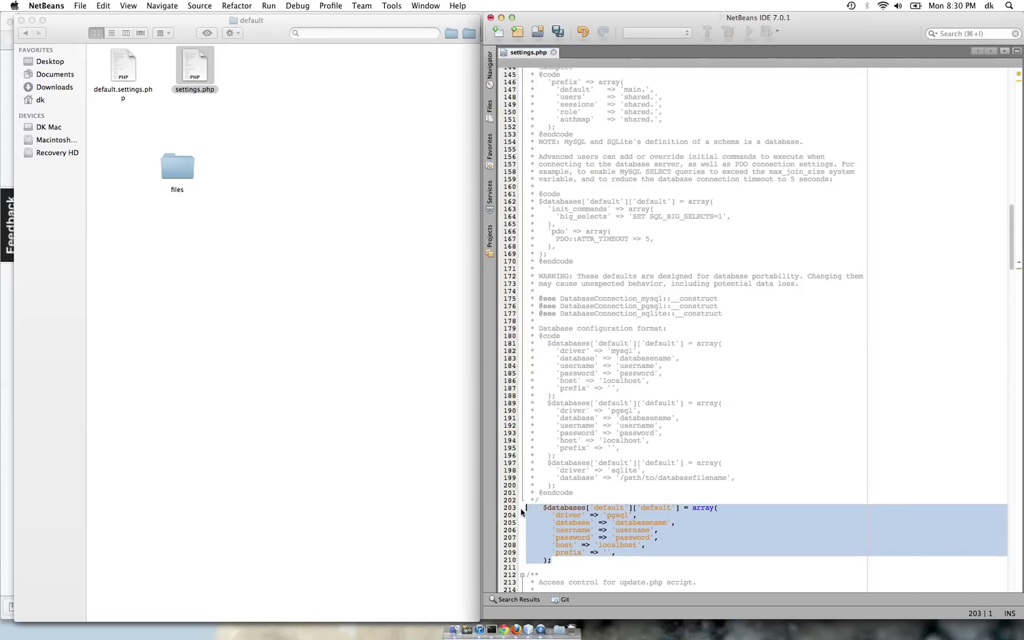
{"action": "key", "text": "super+v"}
Step: Strip the leading '*' from lines 204–210 so the mysql $databases array is active code
{"action": "left_click", "coordinate": [538, 521]}
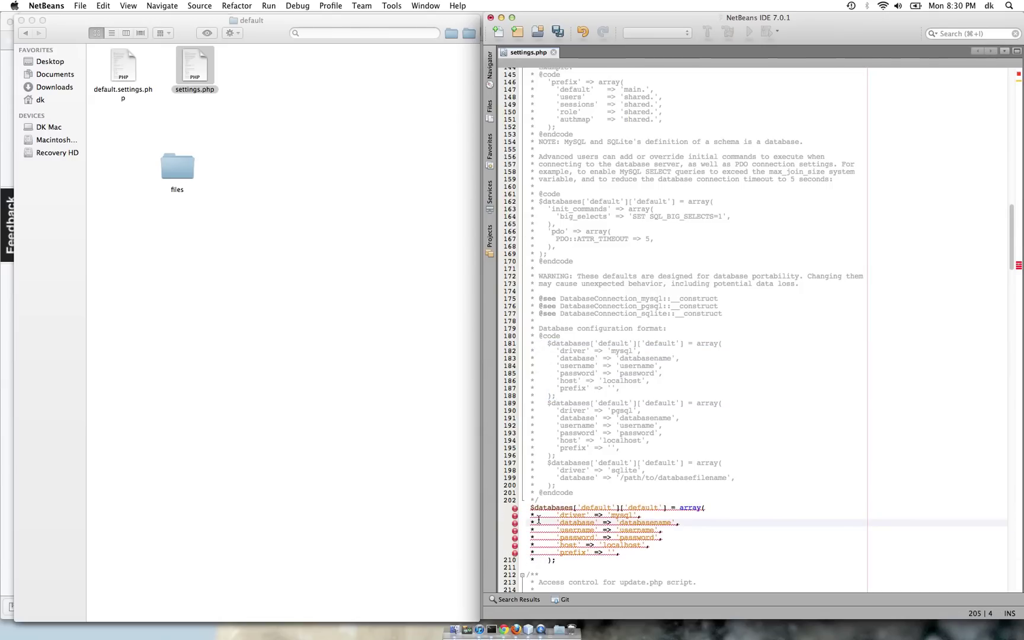
{"action": "key", "text": "Up"}
{"action": "key", "text": "BackSpace"}
{"action": "key", "text": "BackSpace"}
{"action": "key", "text": "Down"}
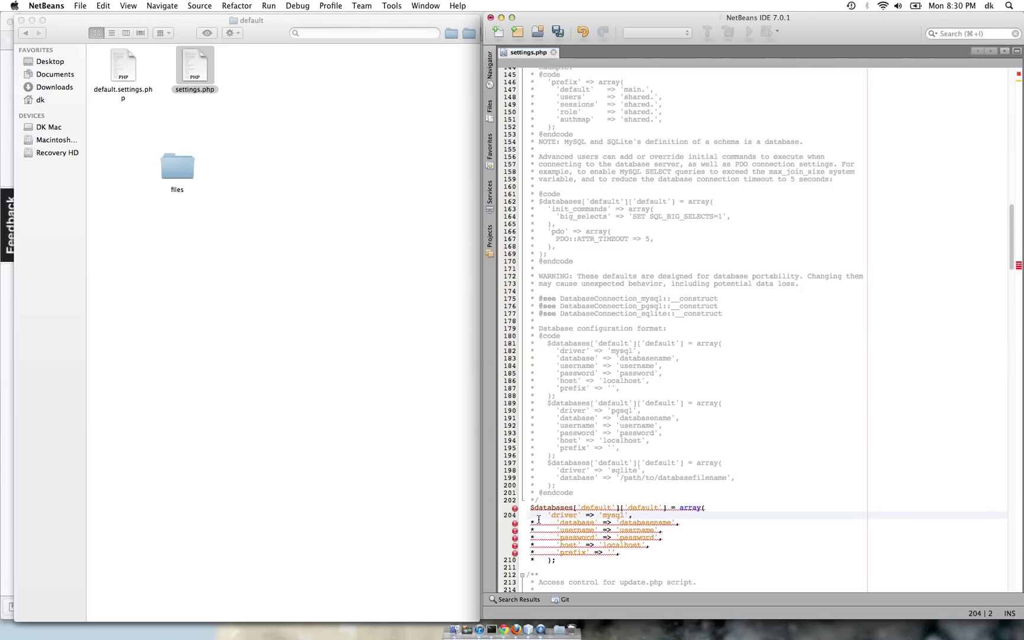
{"action": "key", "text": "BackSpace"}
{"action": "key", "text": "BackSpace"}
{"action": "key", "text": "Down"}
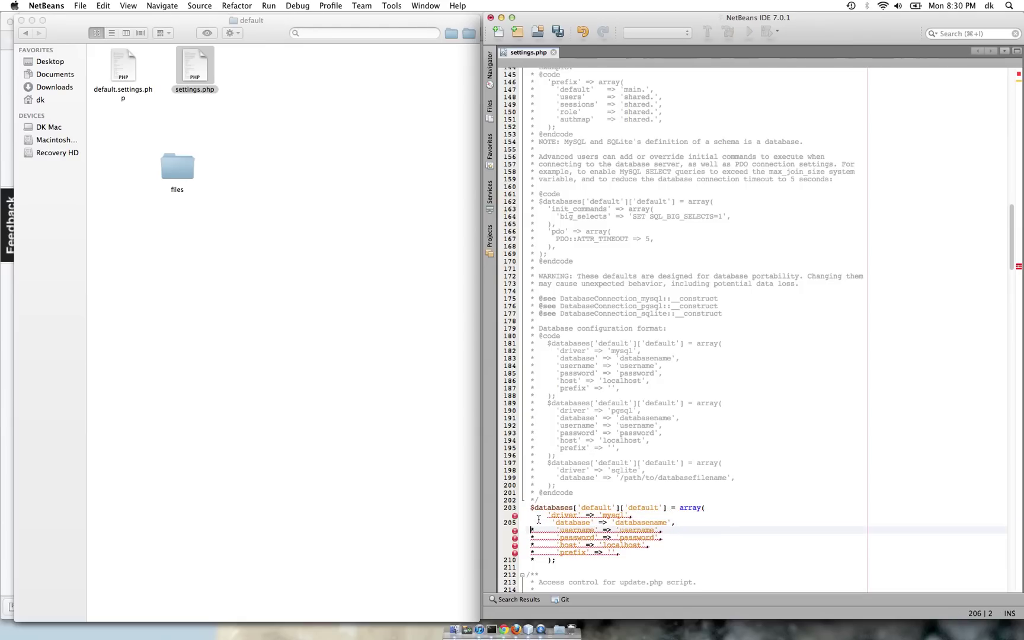
{"action": "key", "text": "BackSpace"}
{"action": "key", "text": "BackSpace"}
{"action": "key", "text": "Down"}
{"action": "key", "text": "BackSpace"}
{"action": "key", "text": "BackSpace"}
{"action": "key", "text": "Down"}
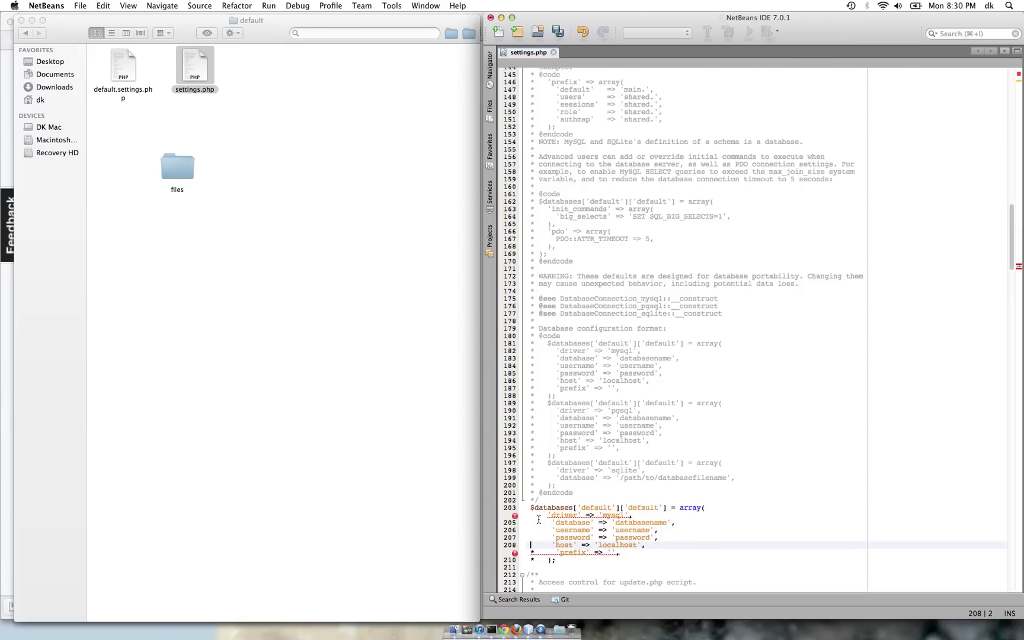
{"action": "key", "text": "BackSpace"}
{"action": "key", "text": "BackSpace"}
{"action": "key", "text": "Down"}
{"action": "key", "text": "BackSpace"}
{"action": "key", "text": "BackSpace"}
{"action": "key", "text": "Down"}
{"action": "key", "text": "BackSpace"}
{"action": "key", "text": "BackSpace"}
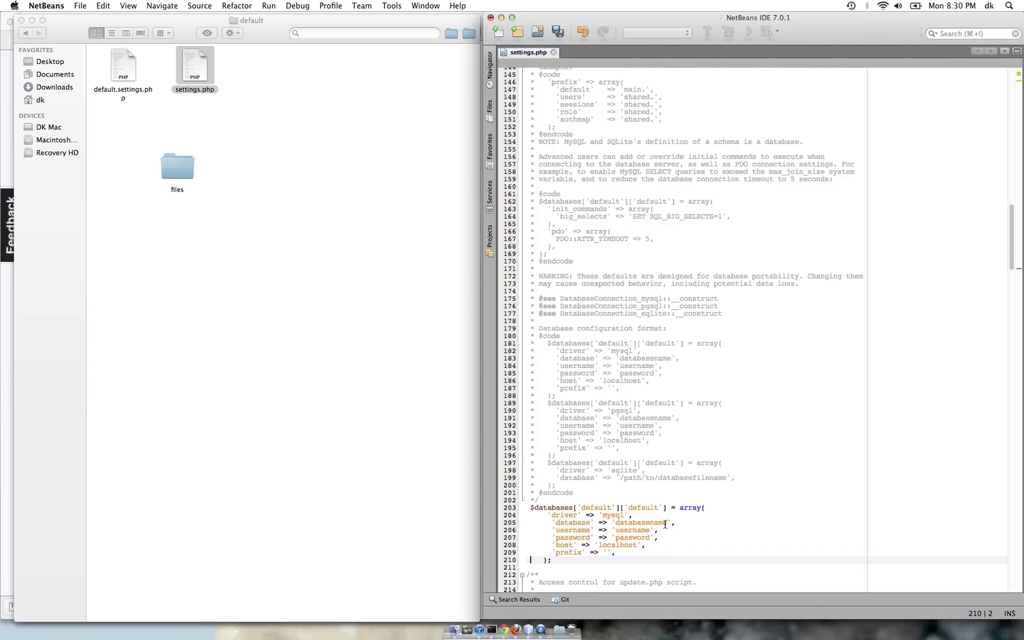
Step: In settings.php, set the database name to 'example' and the username to 'root'
{"action": "left_click_drag", "start_coordinate": [666, 524], "coordinate": [617, 523]}
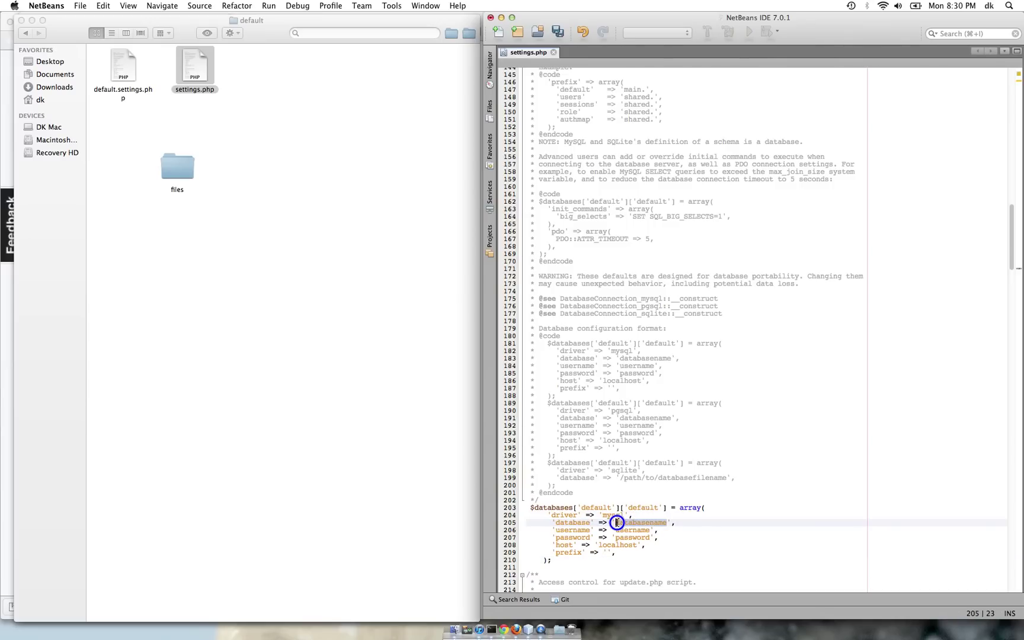
{"action": "type", "text": "example"}
{"action": "key", "text": "End"}
{"action": "left_click", "coordinate": [650, 530]}
{"action": "key", "text": "BackSpace"}
{"action": "key", "text": "BackSpace"}
{"action": "key", "text": "BackSpace"}
{"action": "key", "text": "BackSpace"}
{"action": "key", "text": "BackSpace"}
{"action": "key", "text": "BackSpace"}
{"action": "key", "text": "BackSpace"}
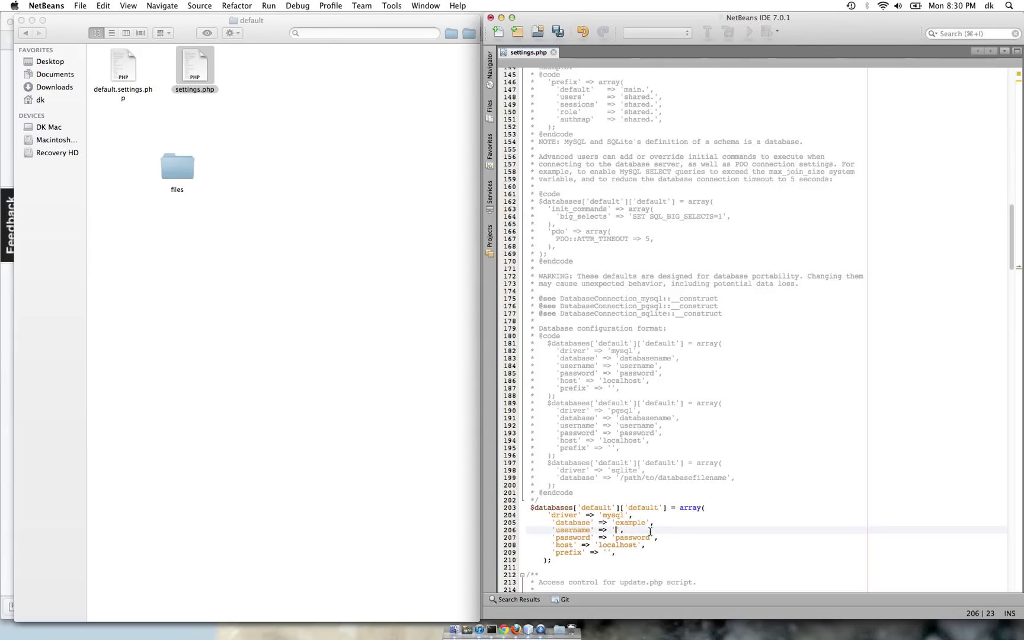
{"action": "type", "text": "root"}
Step: Replace the password, change the host to 127.0.0.1, and save settings.php
{"action": "key", "text": "Down"}
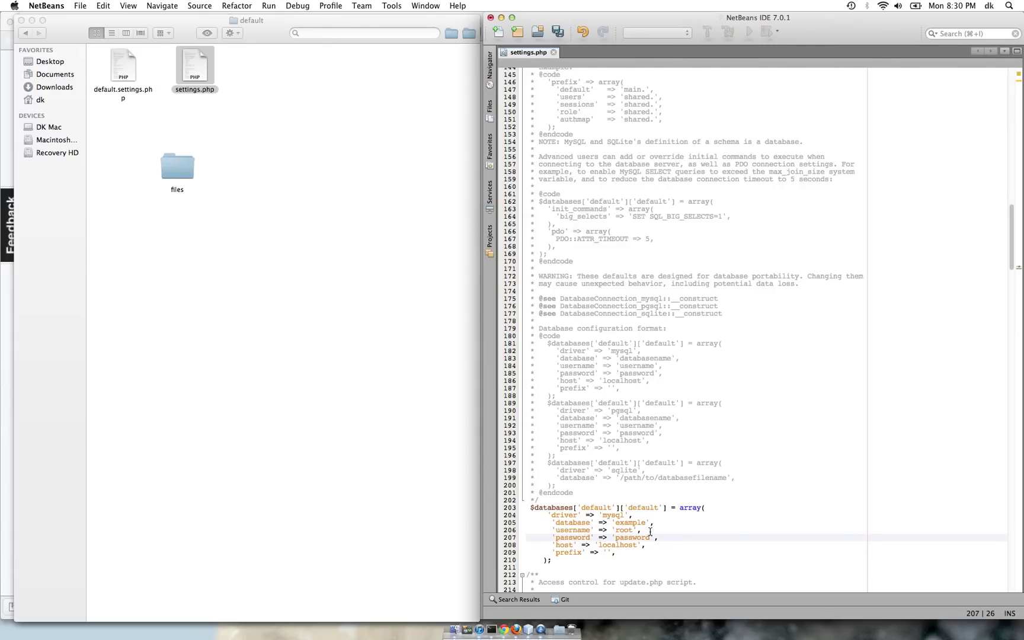
{"action": "key", "text": "BackSpace"}
{"action": "key", "text": "BackSpace"}
{"action": "key", "text": "BackSpace"}
{"action": "key", "text": "BackSpace"}
{"action": "key", "text": "BackSpace"}
{"action": "key", "text": "BackSpace"}
{"action": "key", "text": "BackSpace"}
{"action": "key", "text": "Down"}
{"action": "key", "text": "BackSpace"}
{"action": "key", "text": "BackSpace"}
{"action": "key", "text": "BackSpace"}
{"action": "key", "text": "BackSpace"}
{"action": "key", "text": "BackSpace"}
{"action": "key", "text": "BackSpace"}
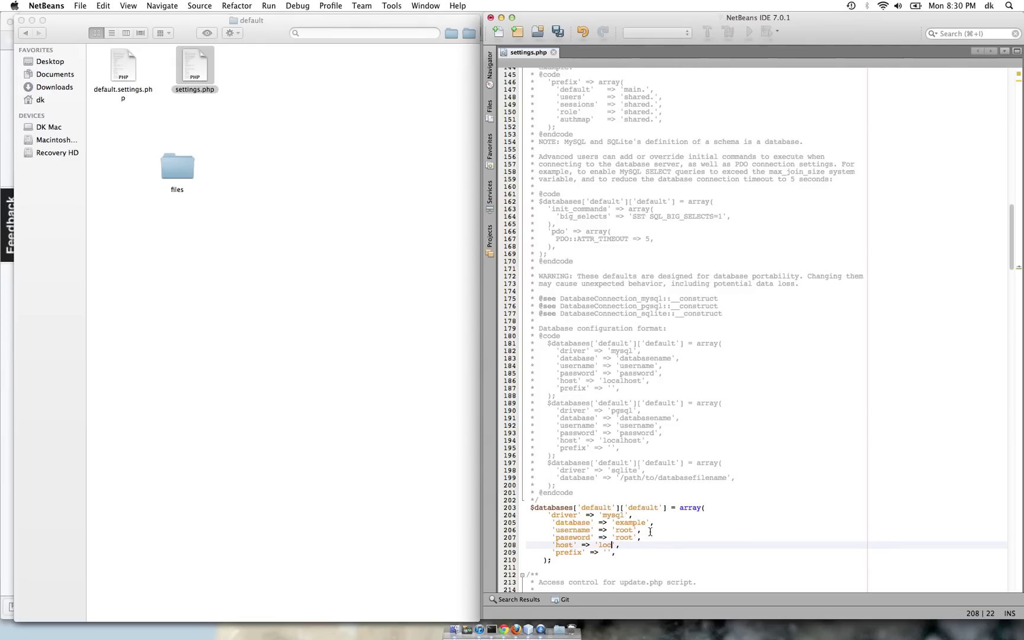
{"action": "type", "text": "127.0.0.1"}
{"action": "left_click", "coordinate": [557, 31]}
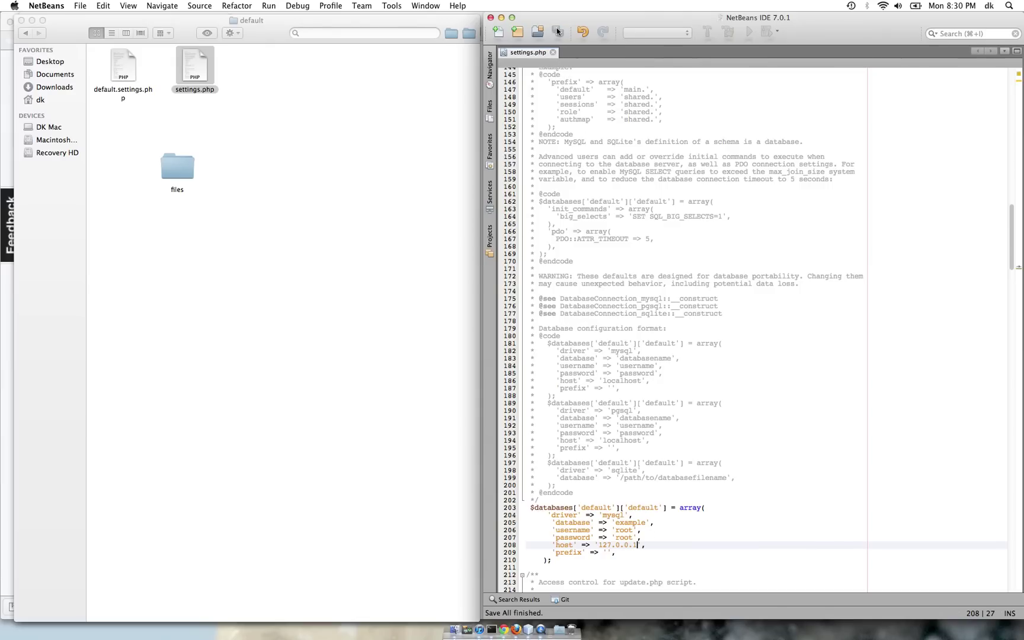
{"action": "left_click", "coordinate": [502, 19]}
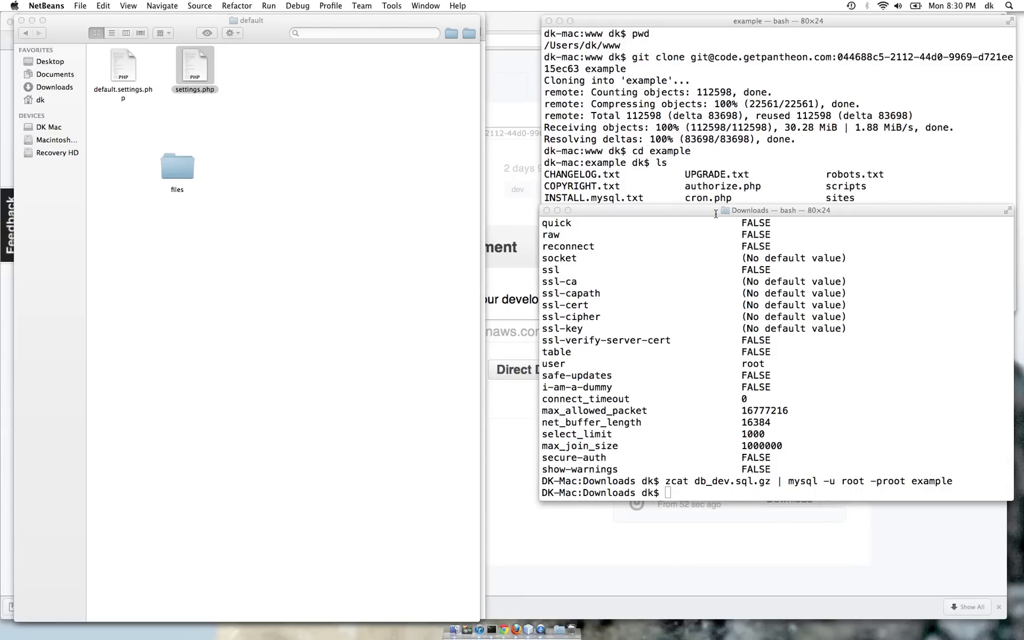
Step: Move the Downloads window aside, then cd into sites/default and list its contents
{"action": "left_click_drag", "start_coordinate": [685, 213], "coordinate": [674, 365]}
{"action": "left_click", "coordinate": [678, 284]}
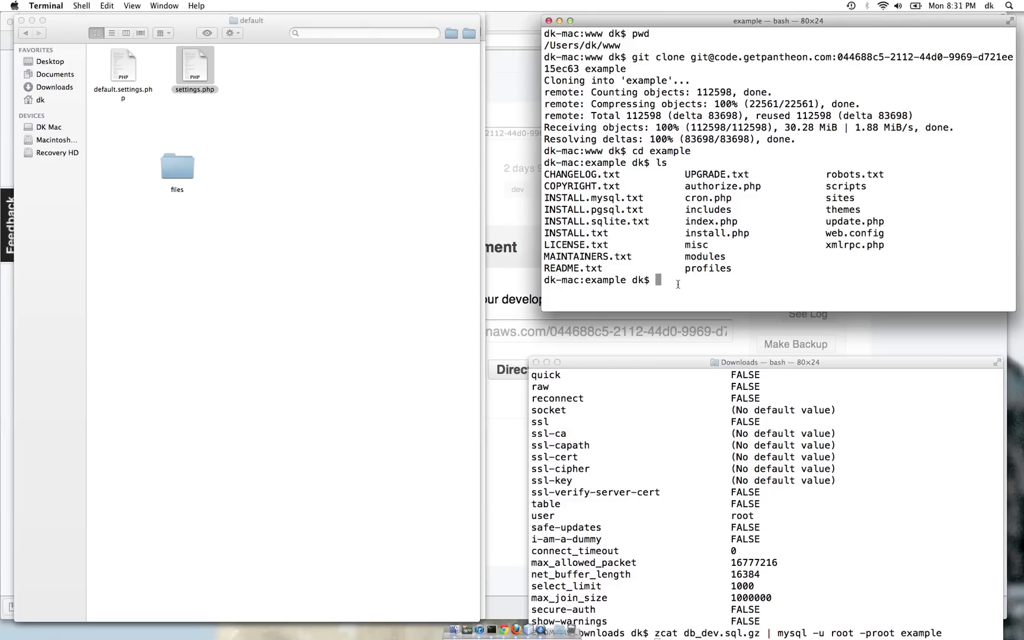
{"action": "type", "text": "cd sites/dea"}
{"action": "key", "text": "BackSpace"}
{"action": "type", "text": "fault"}
{"action": "key", "text": "Return"}
{"action": "type", "text": "ls"}
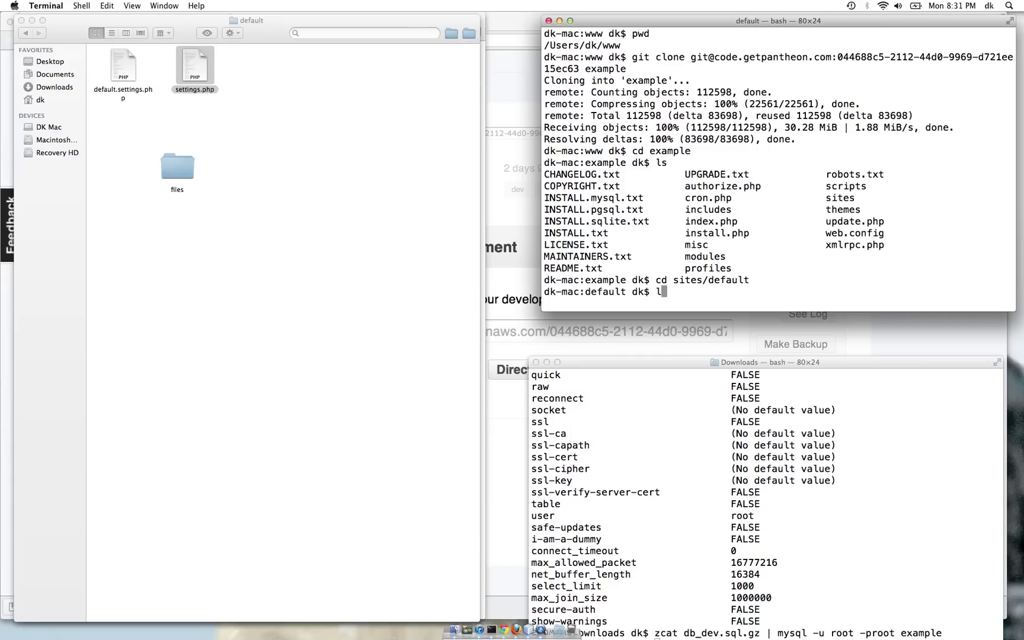
{"action": "key", "text": "Return"}
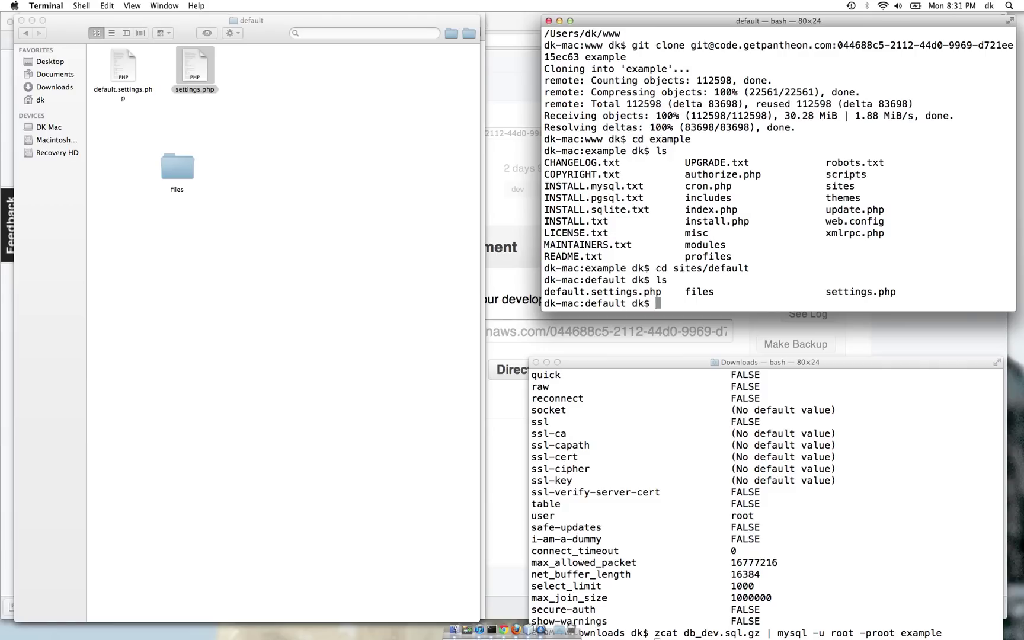
Step: Make the files folder world-writable with sudo chmod -R 777 files
{"action": "type", "text": "sudo chmod -R 777 files"}
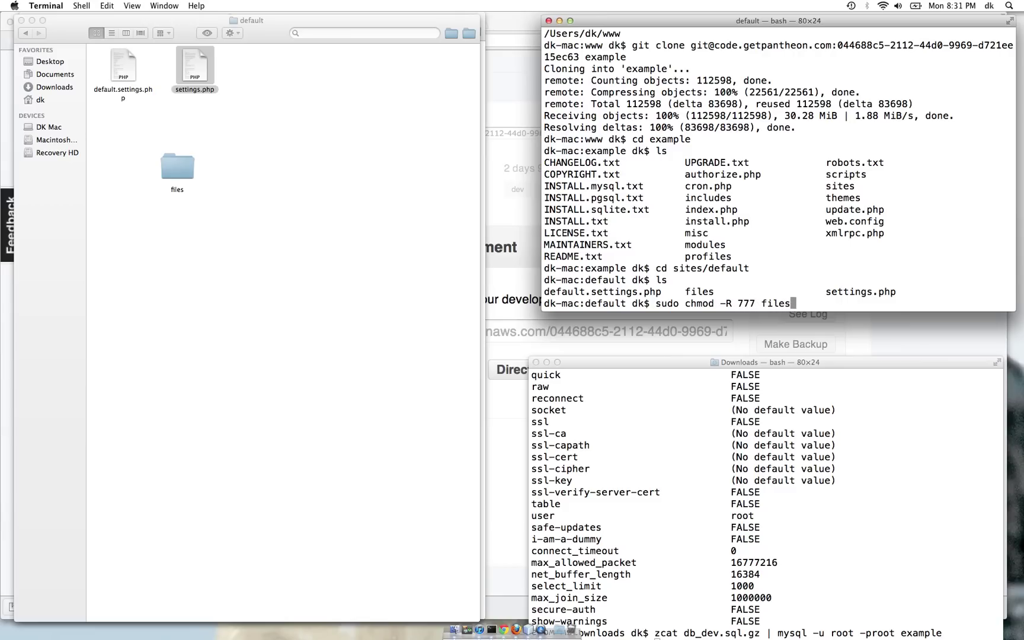
{"action": "key", "text": "Return"}
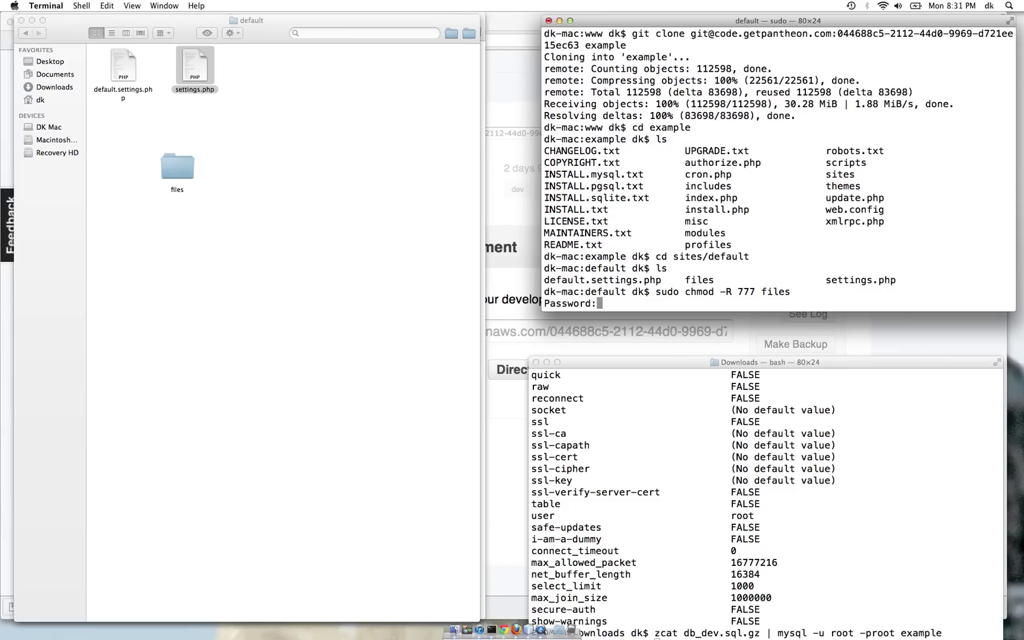
{"action": "key", "text": "Return"}
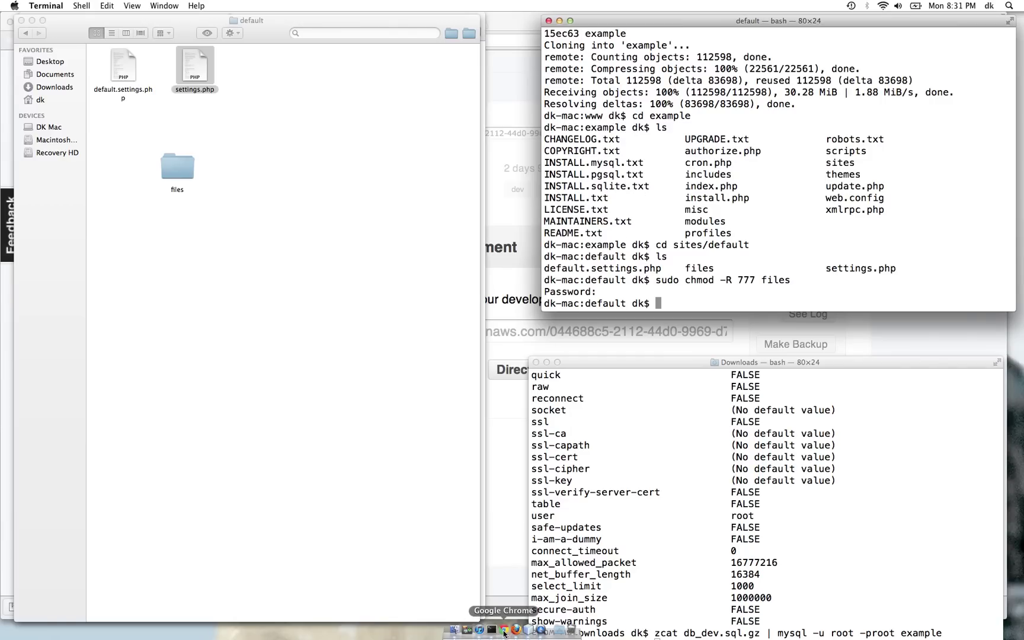
{"action": "left_click", "coordinate": [504, 631]}
Step: Load example.dk in a new Chrome tab and log in to the local Drupal site
{"action": "key", "text": "super+t"}
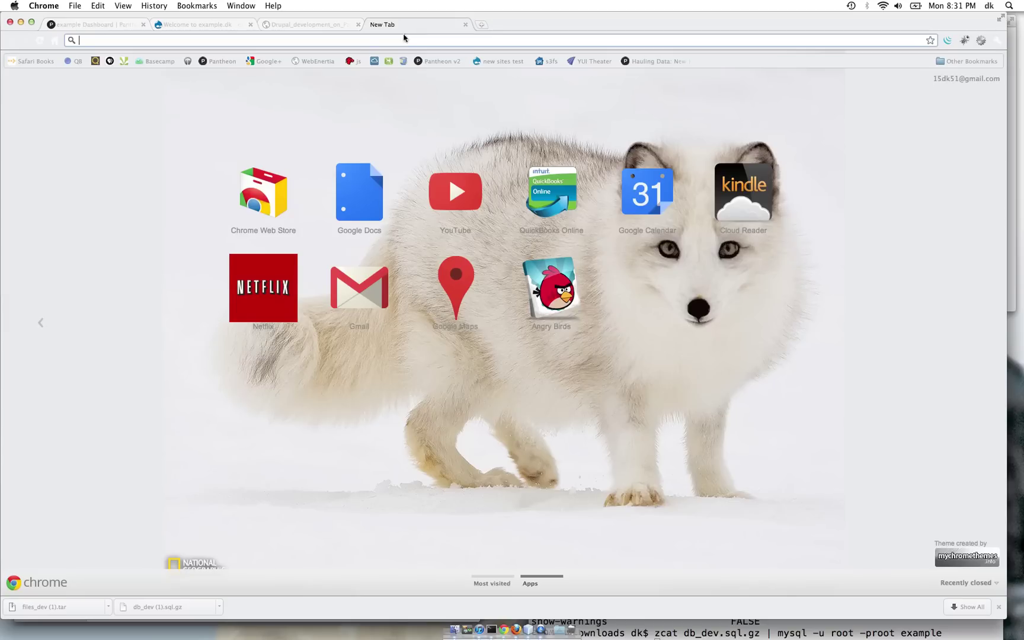
{"action": "type", "text": "example.dk"}
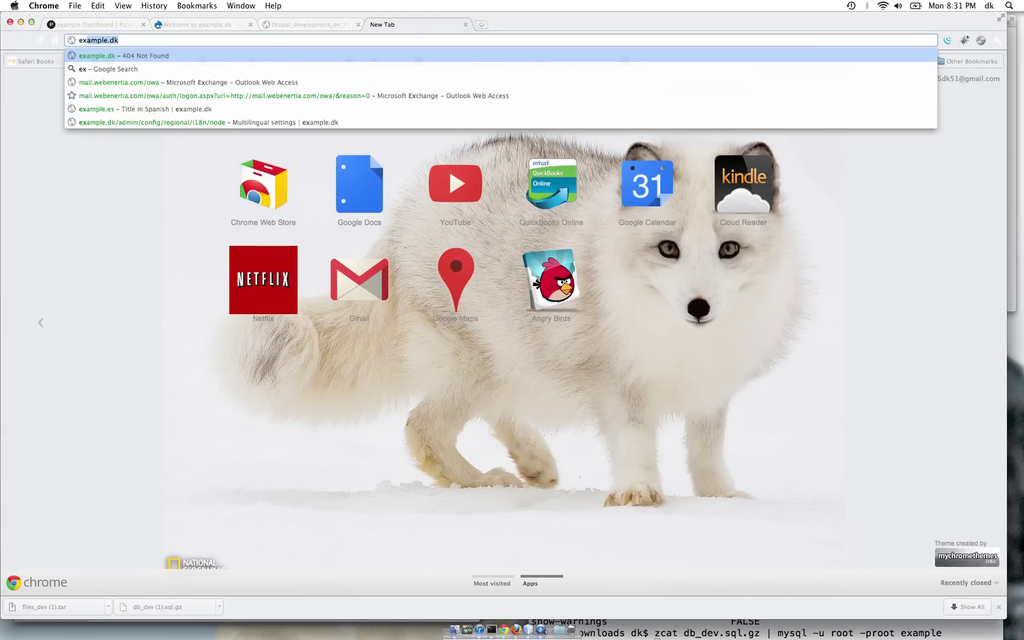
{"action": "key", "text": "Return"}
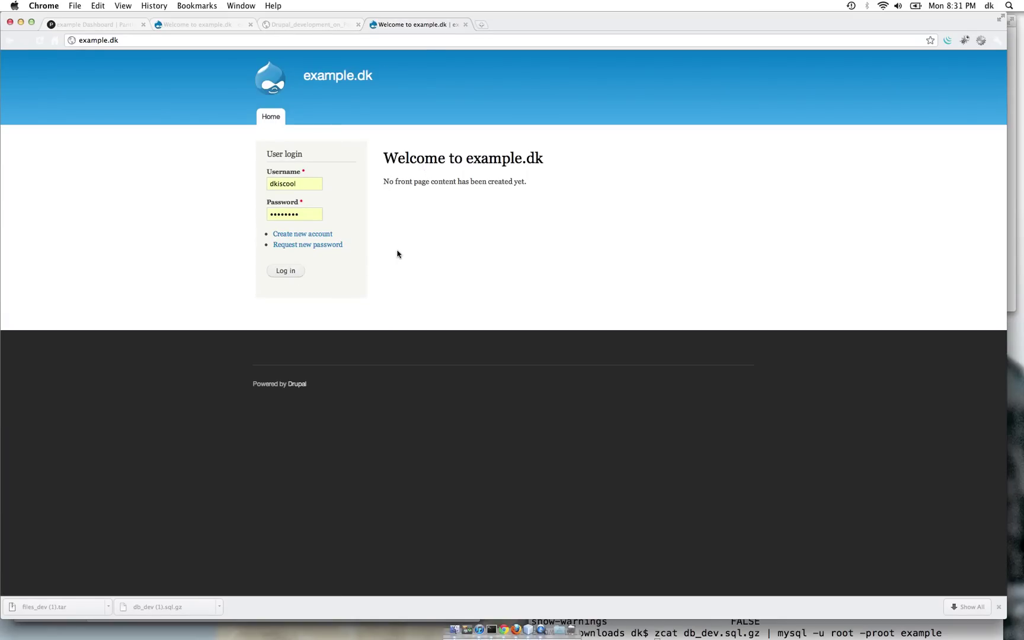
{"action": "left_click", "coordinate": [286, 271]}
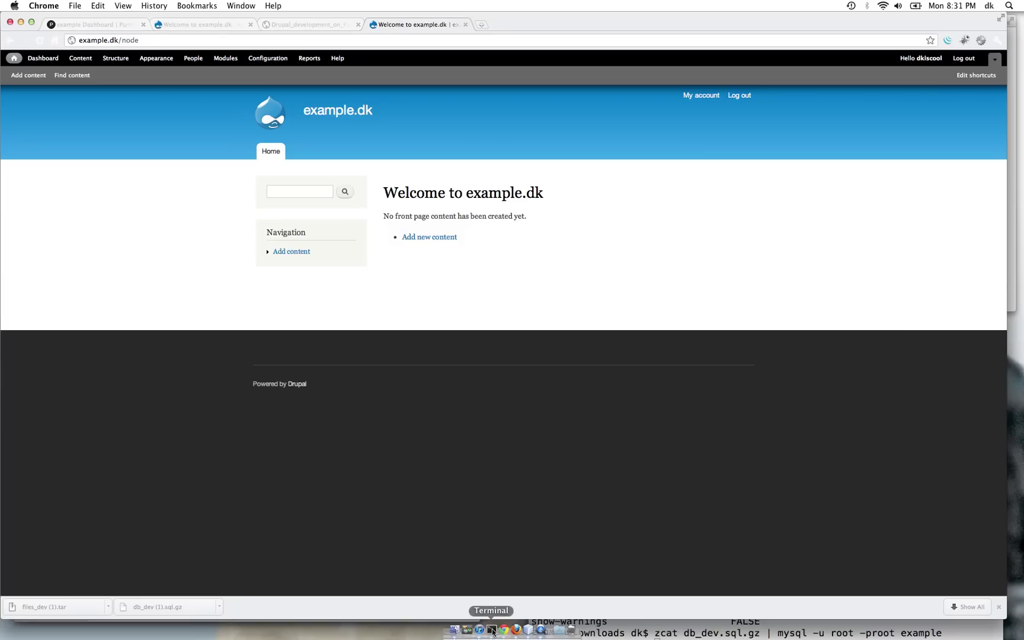
{"action": "left_click", "coordinate": [492, 631]}
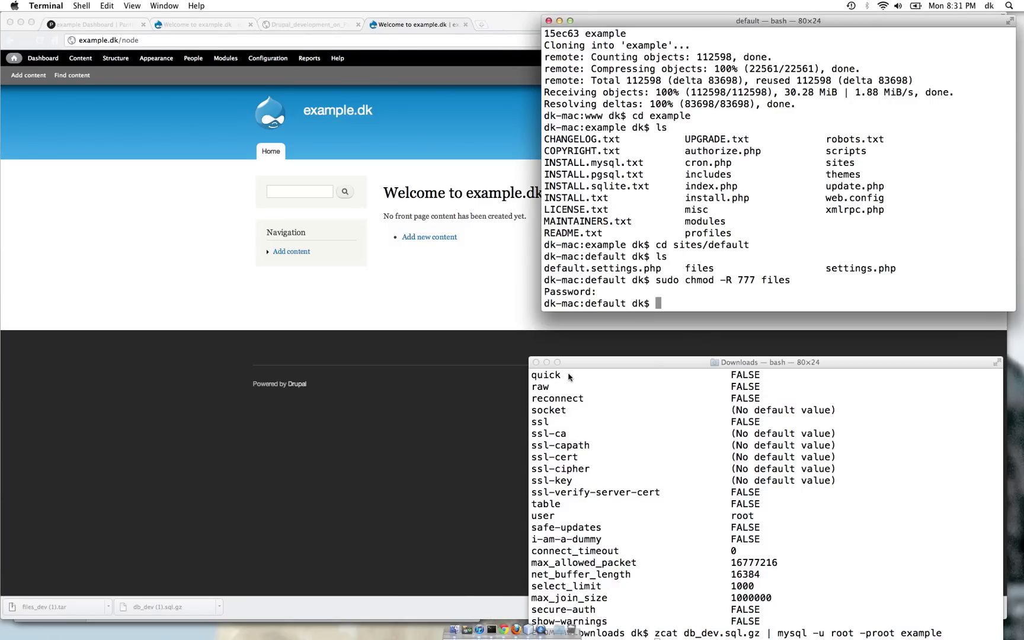
Step: Close the Downloads terminal and browse the example.dk Modules list down to the Pantheon group
{"action": "left_click", "coordinate": [535, 363]}
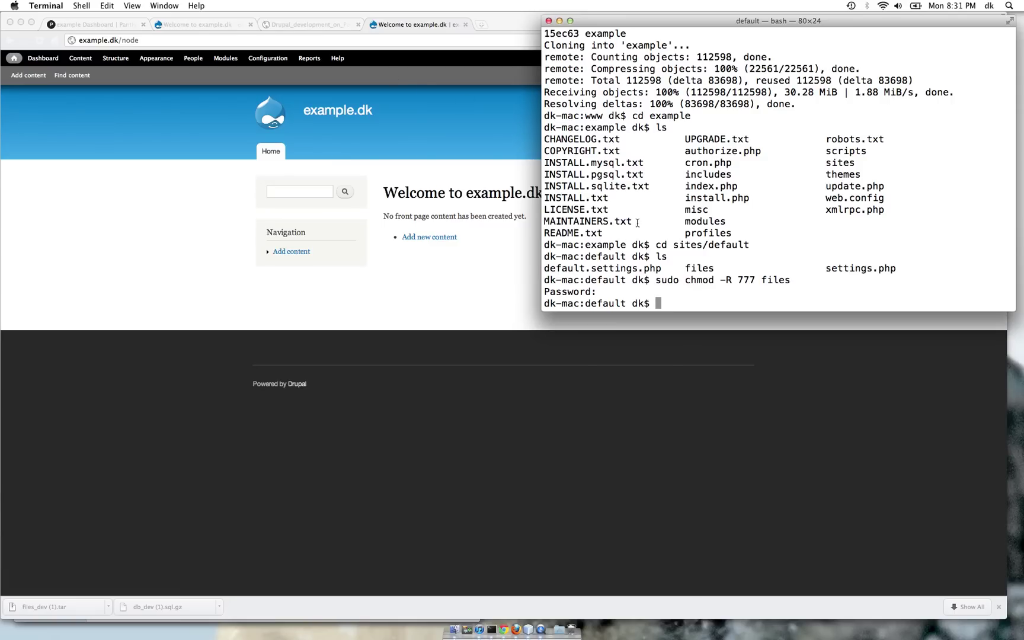
{"action": "left_click", "coordinate": [219, 61]}
{"action": "left_click", "coordinate": [218, 61]}
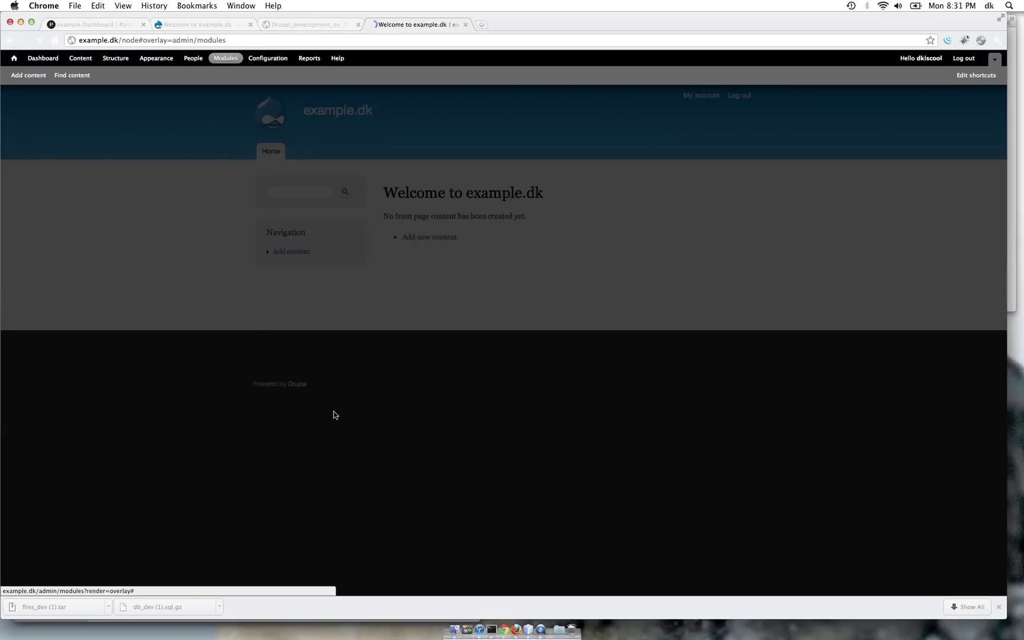
{"action": "scroll", "coordinate": [334, 415], "scroll_direction": "down", "scroll_amount": 10}
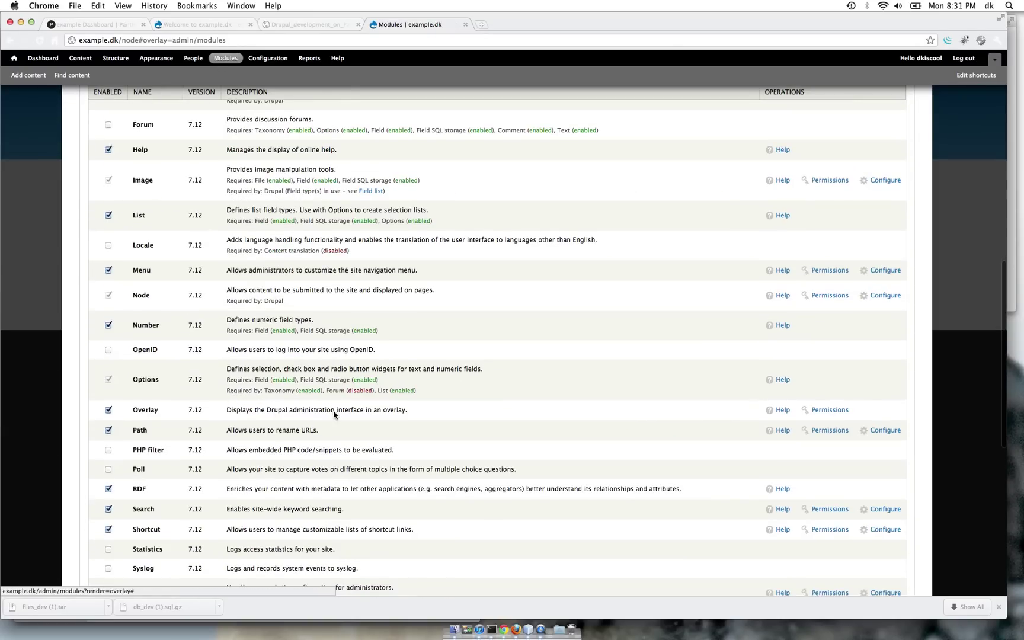
{"action": "scroll", "coordinate": [333, 414], "scroll_direction": "down", "scroll_amount": 10}
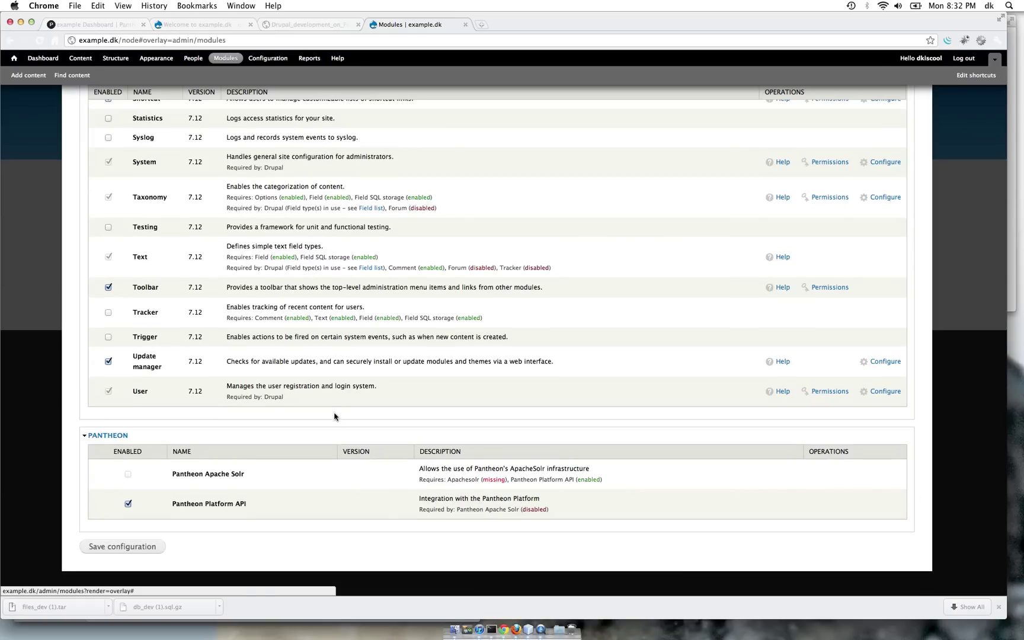
{"action": "left_click", "coordinate": [487, 634]}
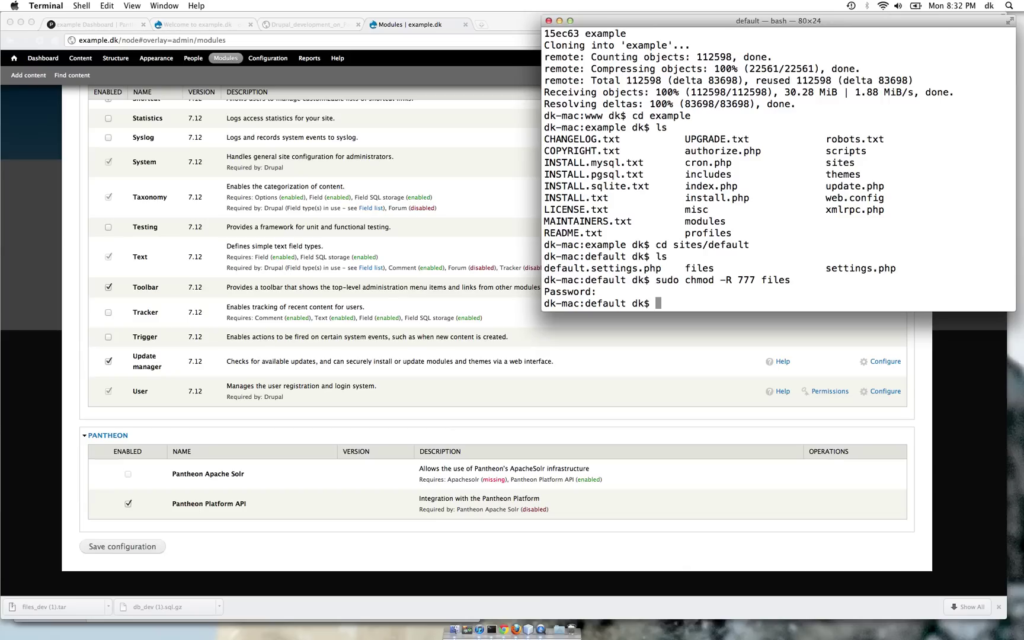
Step: Go up from sites/default to /Users/dk/www/example and run drush dl devel
{"action": "type", "text": "pwd"}
{"action": "key", "text": "Return"}
{"action": "type", "text": "cd .."}
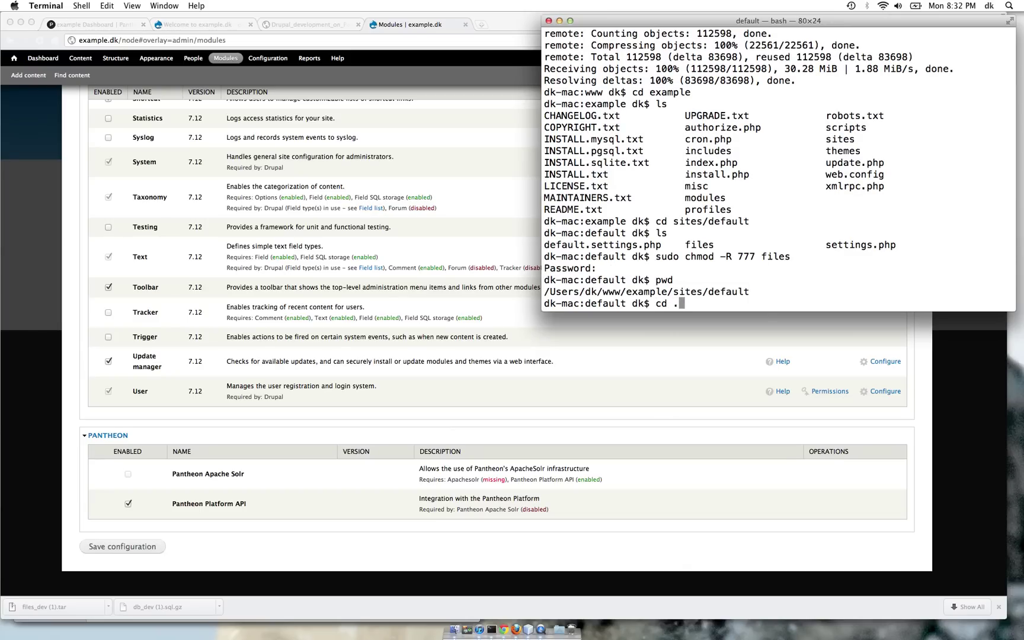
{"action": "key", "text": "Return"}
{"action": "type", "text": "cd .."}
{"action": "key", "text": "Return"}
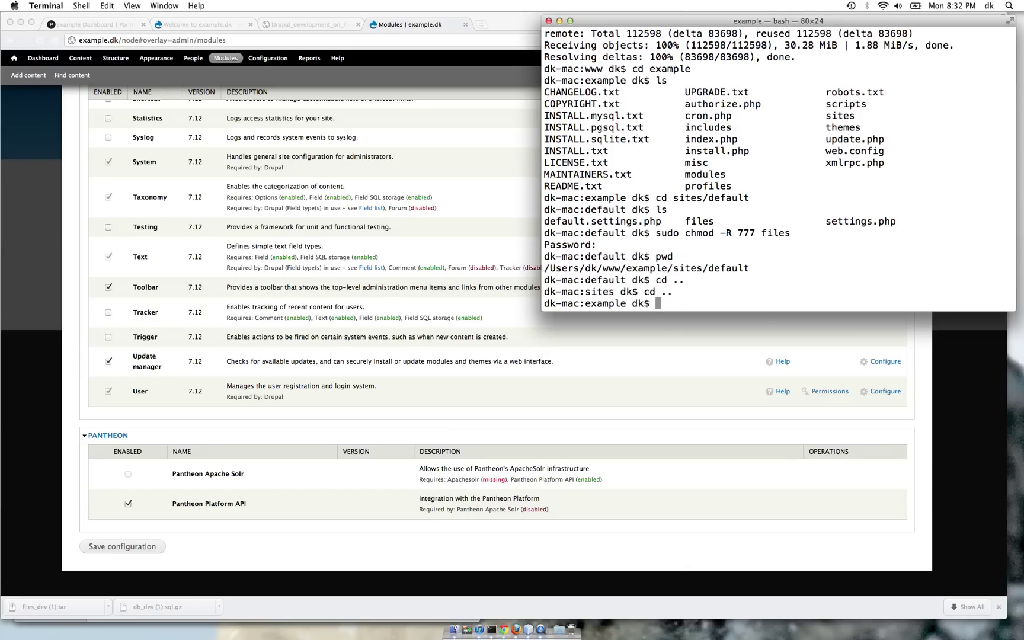
{"action": "type", "text": "pwd"}
{"action": "key", "text": "Return"}
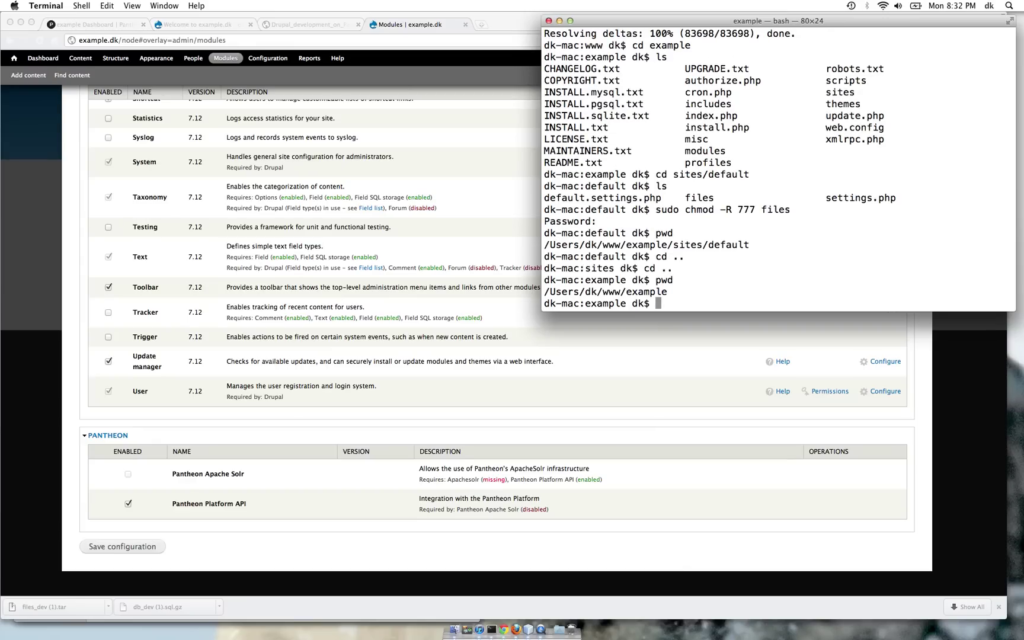
{"action": "type", "text": "drush dl devel"}
{"action": "key", "text": "Return"}
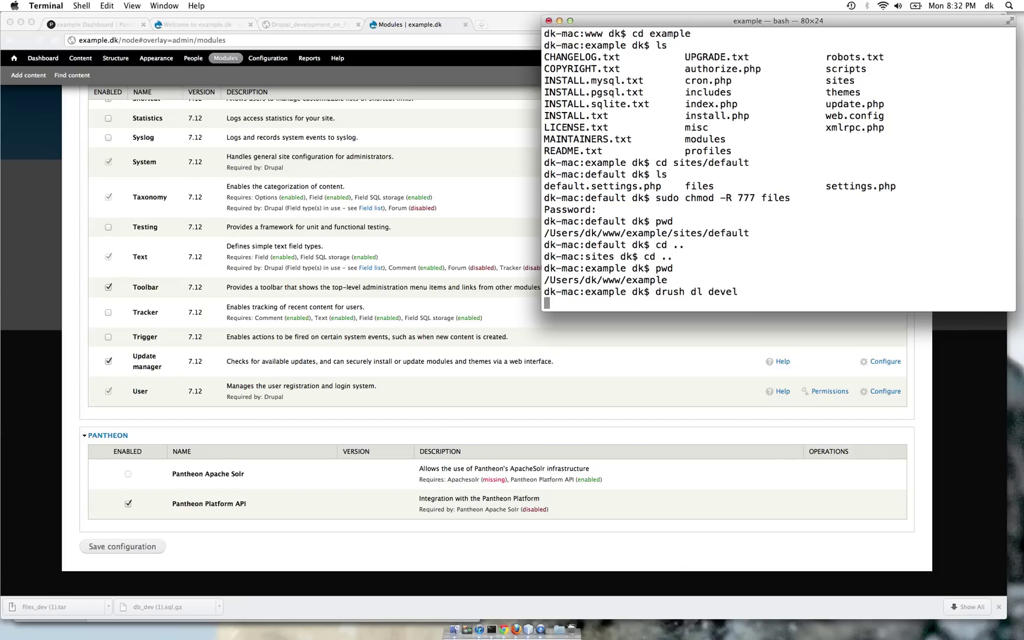
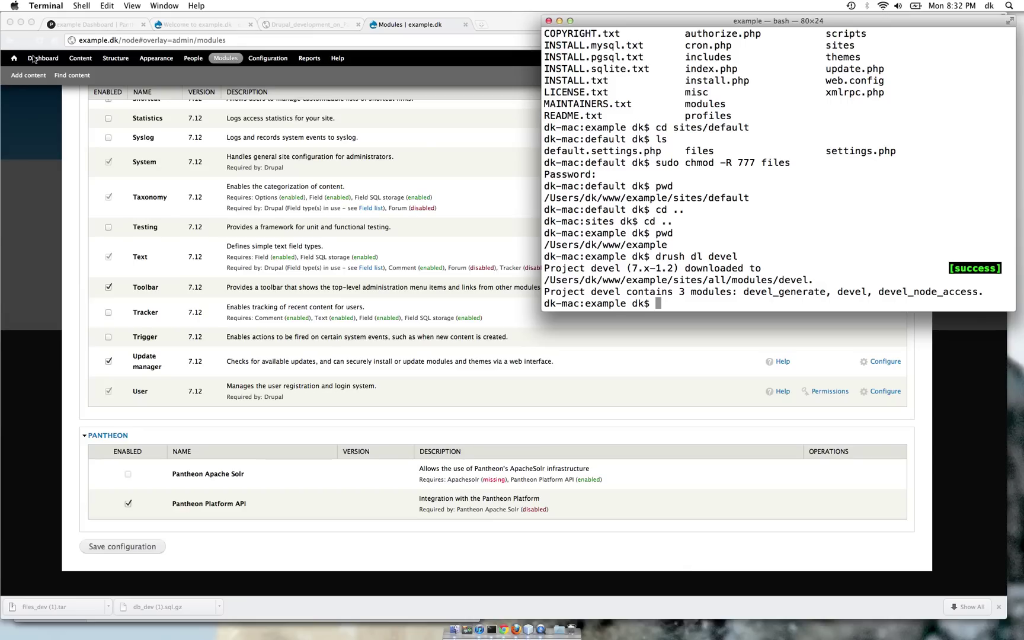
Step: Reload the Modules page to show Devel, Devel generate and Devel node access 7.x-1.2 under Development
{"action": "left_click", "coordinate": [46, 40]}
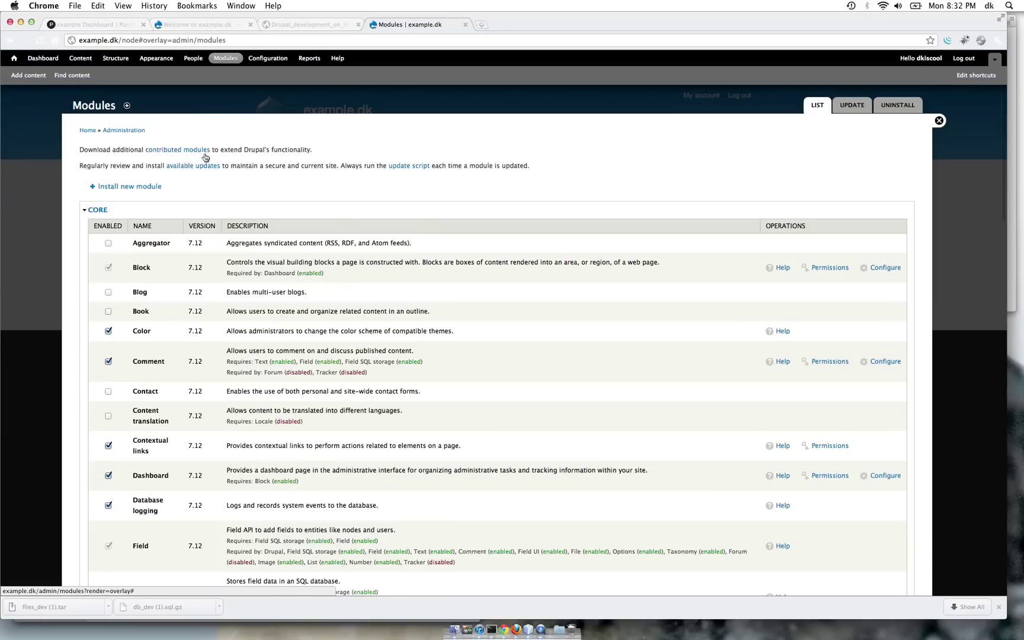
{"action": "scroll", "coordinate": [298, 369], "scroll_direction": "down", "scroll_amount": 7}
{"action": "scroll", "coordinate": [298, 369], "scroll_direction": "down", "scroll_amount": 10}
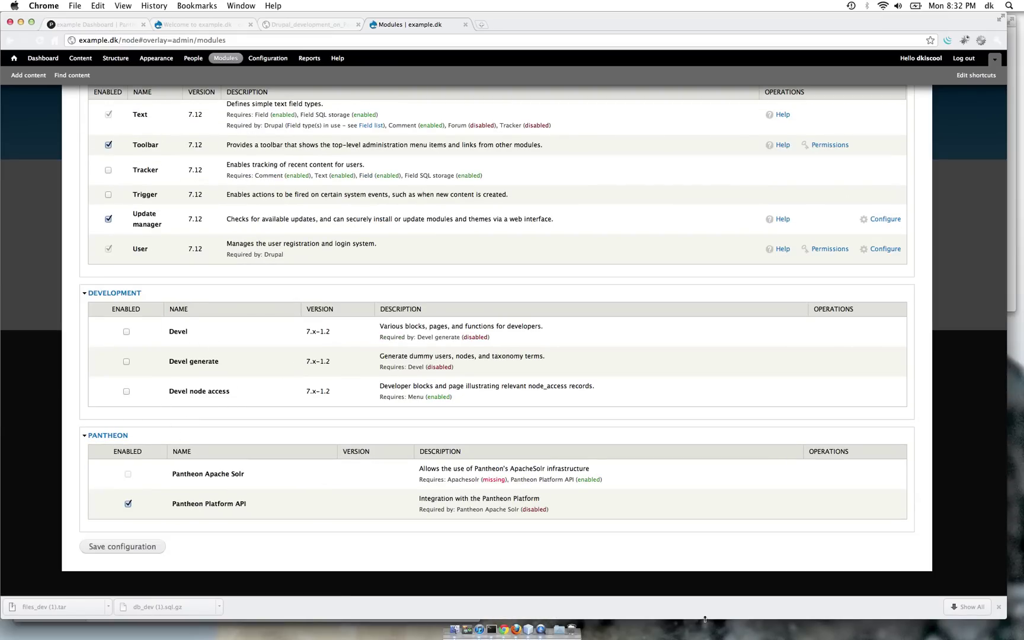
{"action": "left_click", "coordinate": [999, 607]}
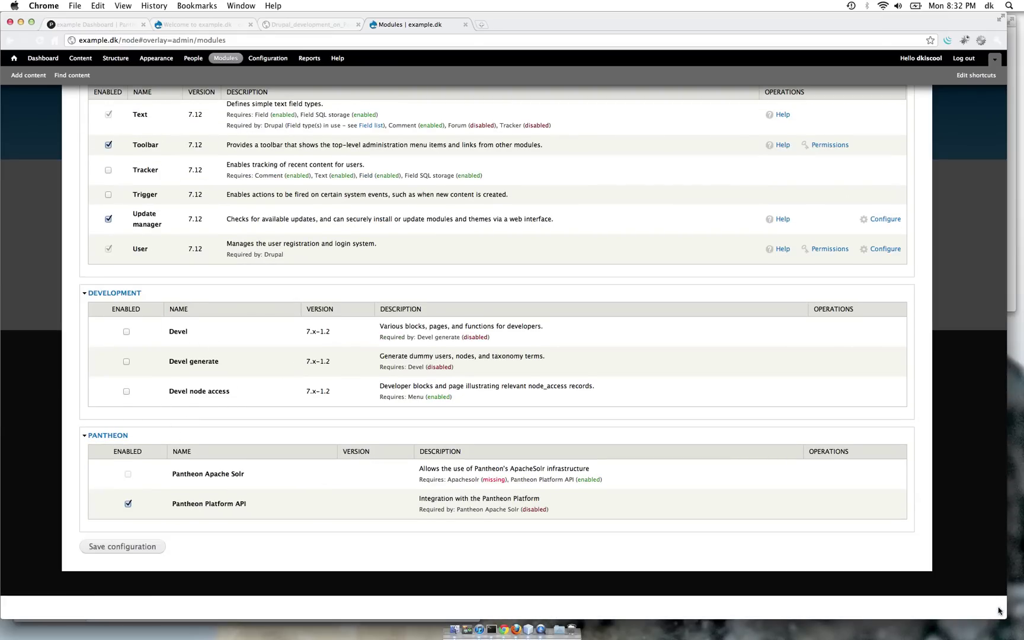
{"action": "left_click", "coordinate": [494, 630]}
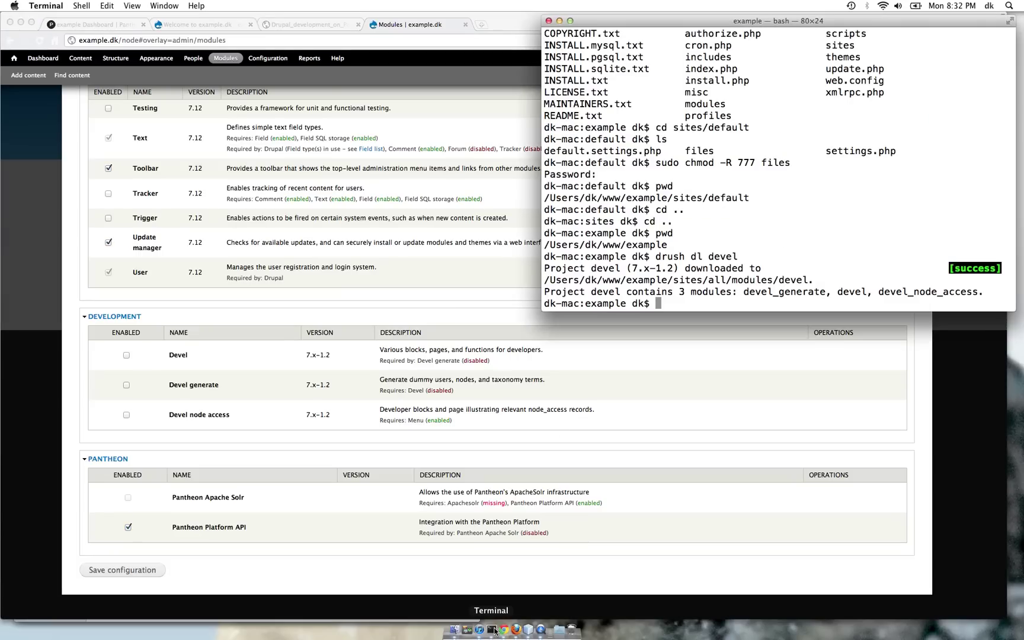
Step: Run git status and copy the untracked devel and .DS_Store paths for .gitignore
{"action": "type", "text": "git status"}
{"action": "key", "text": "Return"}
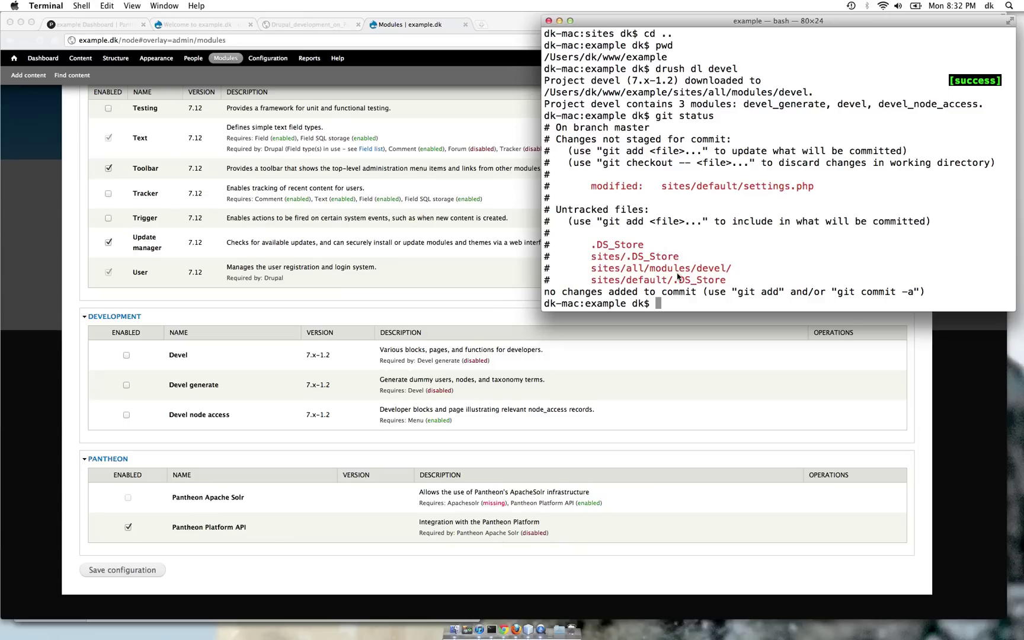
{"action": "left_click_drag", "start_coordinate": [727, 282], "coordinate": [591, 245]}
{"action": "key", "text": "super+c"}
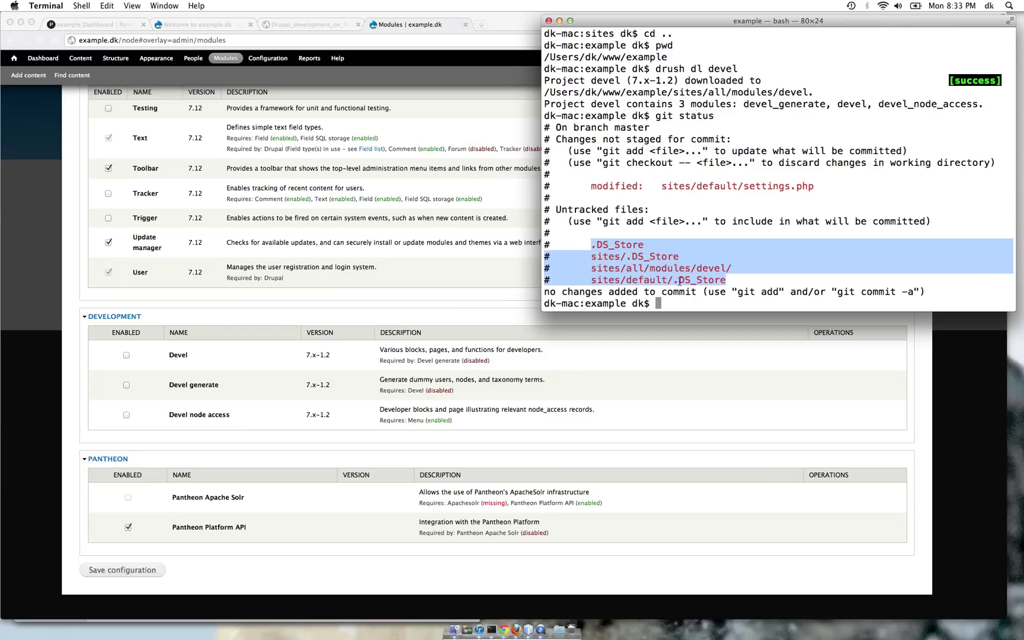
{"action": "left_click", "coordinate": [674, 303]}
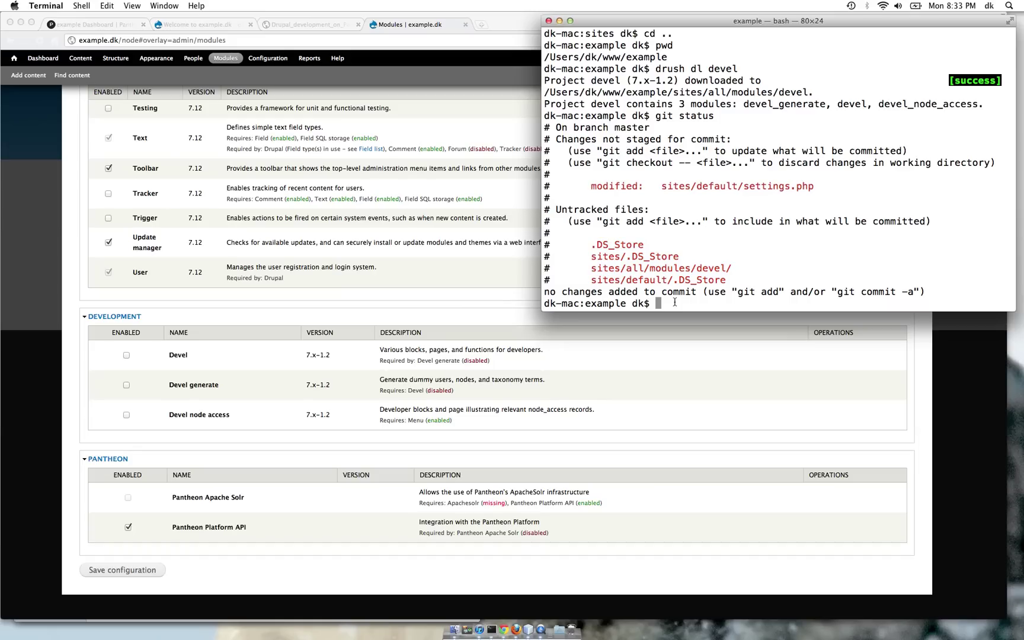
{"action": "type", "text": "sudo nano .gitignore"}
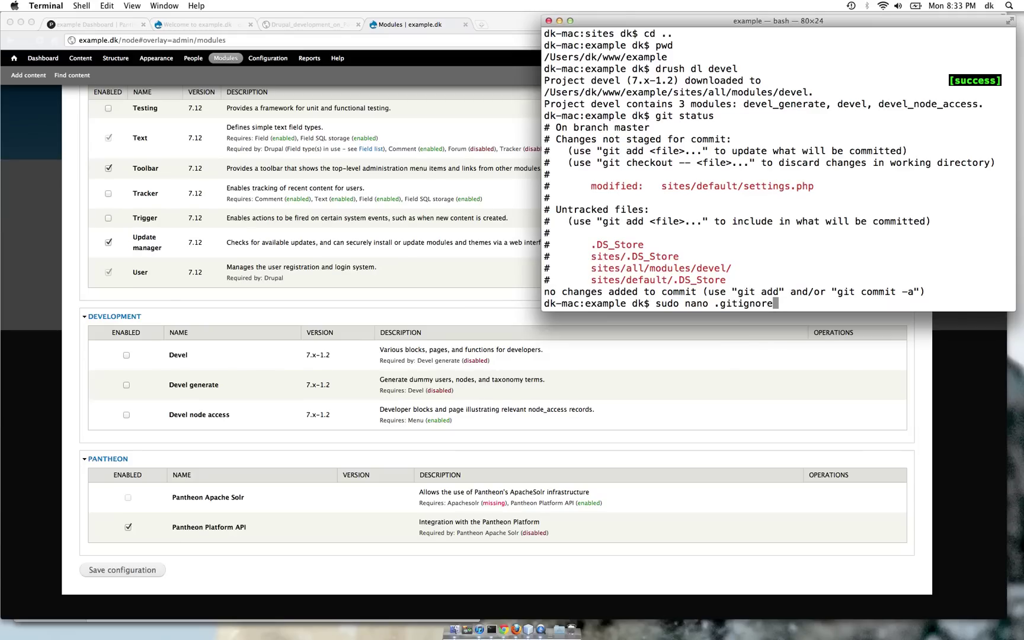
Step: Paste the untracked paths into .gitignore, uncomment sites/default/.DS_Store and drop the devel entry
{"action": "key", "text": "Return"}
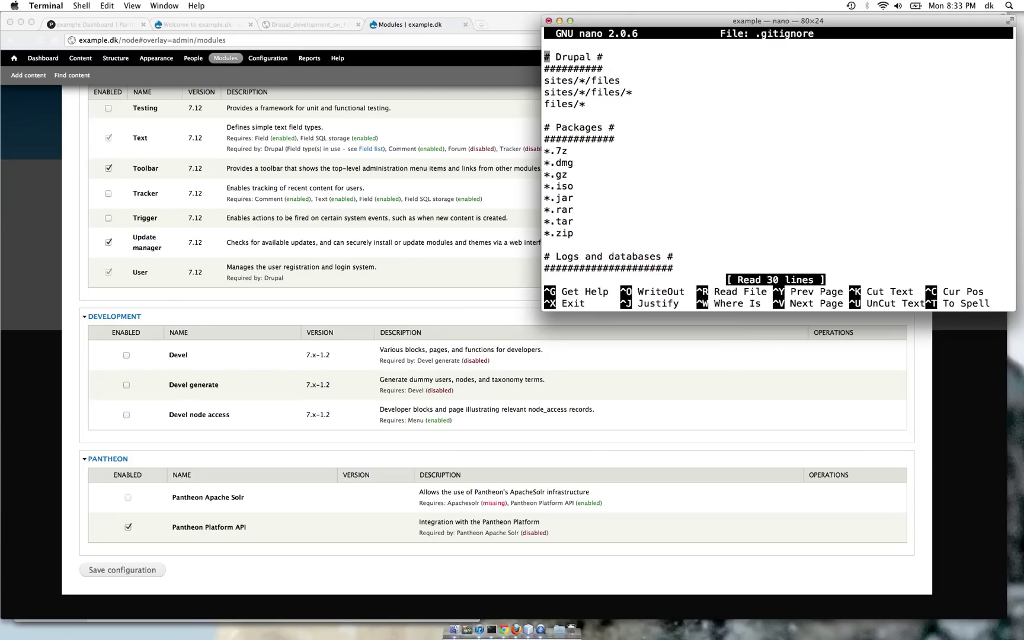
{"action": "key", "text": "Down"}
{"action": "key", "text": "Down"}
{"action": "key", "text": "Down"}
{"action": "key", "text": "Down"}
{"action": "key", "text": "Down"}
{"action": "key", "text": "Down"}
{"action": "key", "text": "Down"}
{"action": "key", "text": "Down"}
{"action": "key", "text": "Down"}
{"action": "key", "text": "Down"}
{"action": "key", "text": "Down"}
{"action": "key", "text": "Down"}
{"action": "key", "text": "Down"}
{"action": "key", "text": "Down"}
{"action": "key", "text": "Down"}
{"action": "key", "text": "Down"}
{"action": "key", "text": "Down"}
{"action": "key", "text": "Down"}
{"action": "key", "text": "Down"}
{"action": "key", "text": "Down"}
{"action": "key", "text": "Down"}
{"action": "key", "text": "Down"}
{"action": "key", "text": "Down"}
{"action": "key", "text": "Down"}
{"action": "key", "text": "Down"}
{"action": "key", "text": "Down"}
{"action": "key", "text": "Down"}
{"action": "key", "text": "Down"}
{"action": "key", "text": "Down"}
{"action": "key", "text": "Down"}
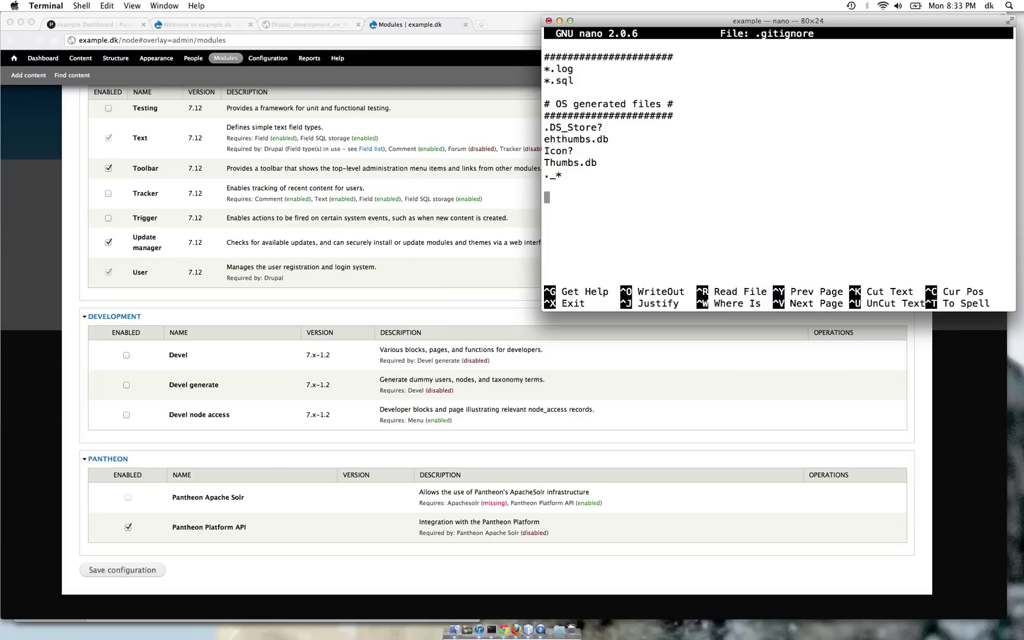
{"action": "key", "text": "super+v"}
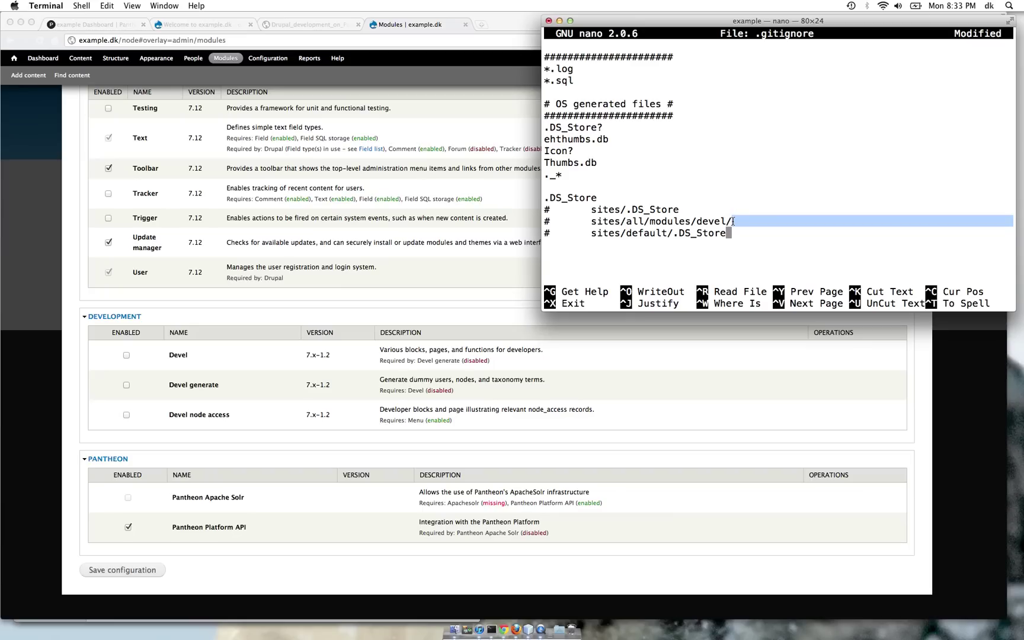
{"action": "key", "text": "Left"}
{"action": "key", "text": "Left"}
{"action": "key", "text": "Left"}
{"action": "key", "text": "Left"}
{"action": "key", "text": "Left"}
{"action": "key", "text": "Left"}
{"action": "key", "text": "Left"}
{"action": "key", "text": "Left"}
{"action": "key", "text": "Left"}
{"action": "key", "text": "Left"}
{"action": "key", "text": "Left"}
{"action": "key", "text": "Left"}
{"action": "key", "text": "Left"}
{"action": "key", "text": "Left"}
{"action": "key", "text": "Left"}
{"action": "key", "text": "Left"}
{"action": "key", "text": "Left"}
{"action": "key", "text": "Left"}
{"action": "key", "text": "Left"}
{"action": "key", "text": "Left"}
{"action": "key", "text": "Left"}
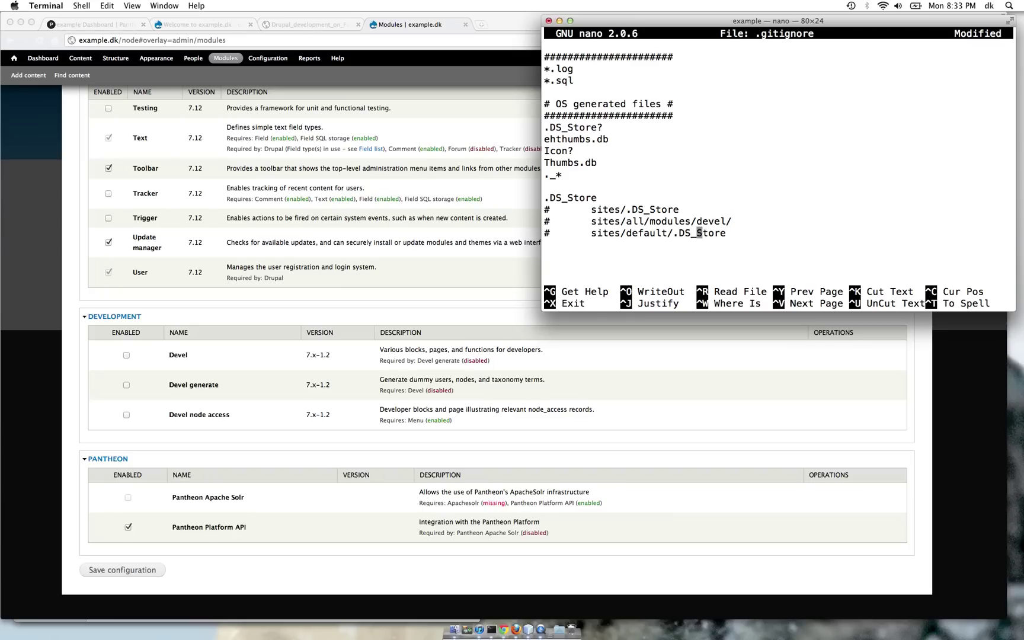
{"action": "key", "text": "Left"}
{"action": "key", "text": "BackSpace"}
{"action": "key", "text": "BackSpace"}
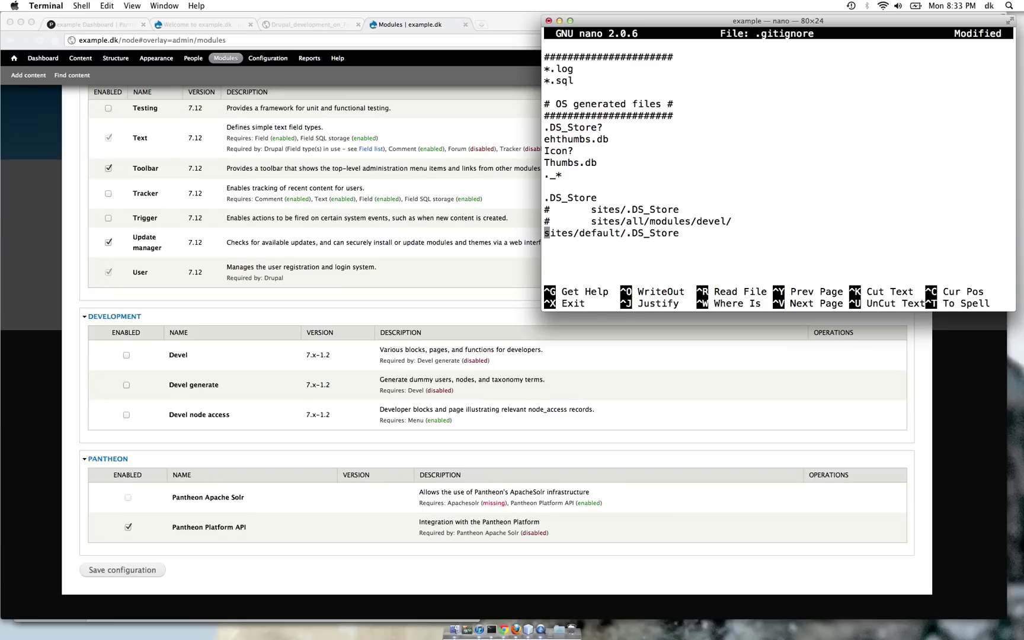
{"action": "key", "text": "BackSpace"}
{"action": "key", "text": "BackSpace"}
{"action": "key", "text": "BackSpace"}
{"action": "key", "text": "BackSpace"}
{"action": "key", "text": "BackSpace"}
{"action": "key", "text": "BackSpace"}
{"action": "key", "text": "BackSpace"}
{"action": "key", "text": "BackSpace"}
{"action": "key", "text": "BackSpace"}
{"action": "key", "text": "BackSpace"}
{"action": "key", "text": "BackSpace"}
{"action": "key", "text": "BackSpace"}
{"action": "key", "text": "BackSpace"}
{"action": "key", "text": "BackSpace"}
{"action": "key", "text": "BackSpace"}
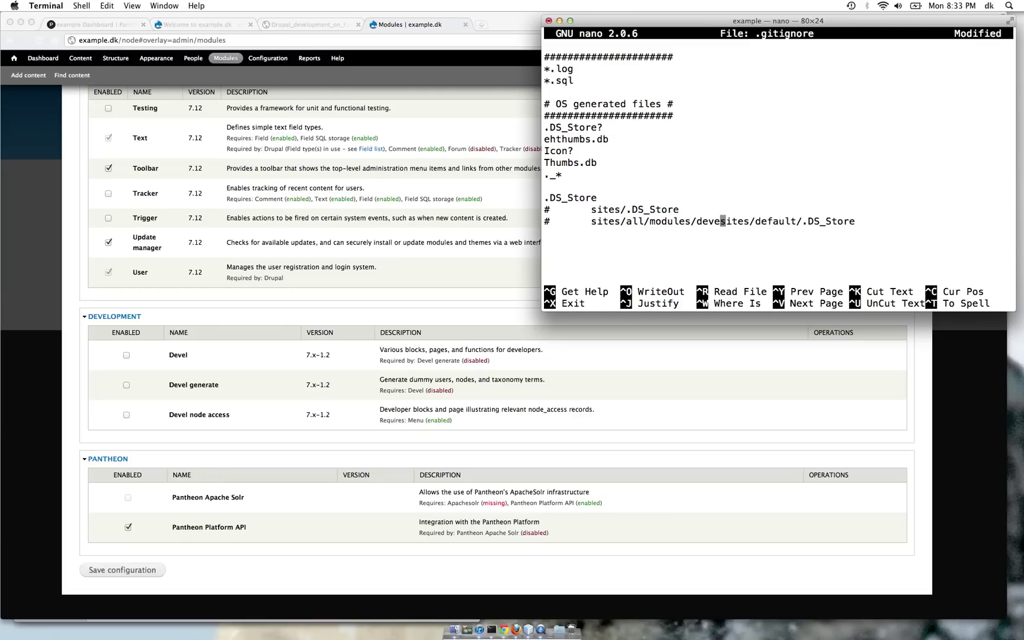
{"action": "key", "text": "BackSpace"}
{"action": "key", "text": "BackSpace"}
{"action": "key", "text": "BackSpace"}
{"action": "key", "text": "BackSpace"}
{"action": "key", "text": "BackSpace"}
{"action": "key", "text": "BackSpace"}
{"action": "key", "text": "BackSpace"}
{"action": "key", "text": "BackSpace"}
{"action": "key", "text": "BackSpace"}
{"action": "key", "text": "BackSpace"}
{"action": "key", "text": "BackSpace"}
{"action": "key", "text": "BackSpace"}
{"action": "key", "text": "BackSpace"}
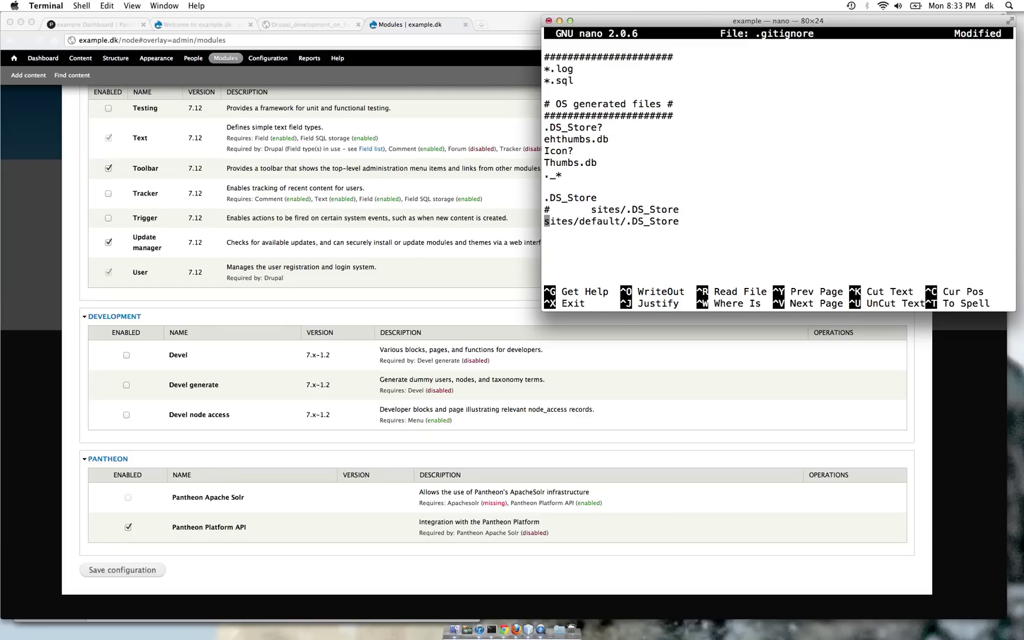
Step: Put sites/default/.DS_Store on its own line, uncomment sites/.DS_Store, and save .gitignore
{"action": "key", "text": "Down"}
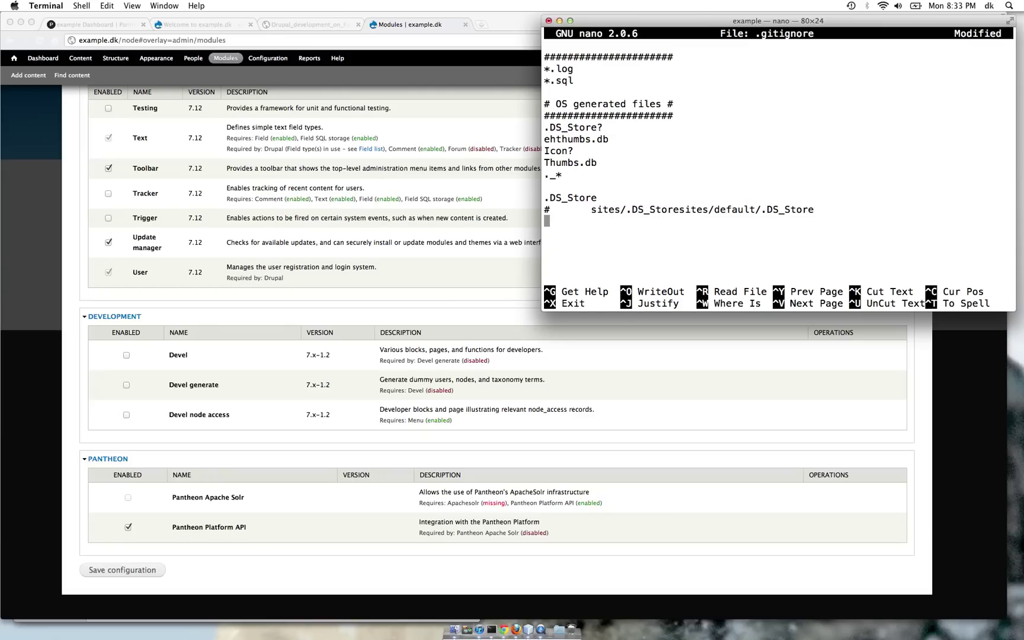
{"action": "key", "text": "Left"}
{"action": "key", "text": "Left"}
{"action": "key", "text": "Left"}
{"action": "key", "text": "Left"}
{"action": "key", "text": "Left"}
{"action": "key", "text": "Left"}
{"action": "key", "text": "Left"}
{"action": "key", "text": "Left"}
{"action": "key", "text": "Left"}
{"action": "key", "text": "Left"}
{"action": "key", "text": "Left"}
{"action": "key", "text": "Left"}
{"action": "key", "text": "Left"}
{"action": "key", "text": "Left"}
{"action": "key", "text": "Left"}
{"action": "key", "text": "Left"}
{"action": "key", "text": "Left"}
{"action": "key", "text": "Left"}
{"action": "key", "text": "Left"}
{"action": "key", "text": "Left"}
{"action": "key", "text": "Left"}
{"action": "key", "text": "Left"}
{"action": "key", "text": "Left"}
{"action": "key", "text": "Left"}
{"action": "key", "text": "Return"}
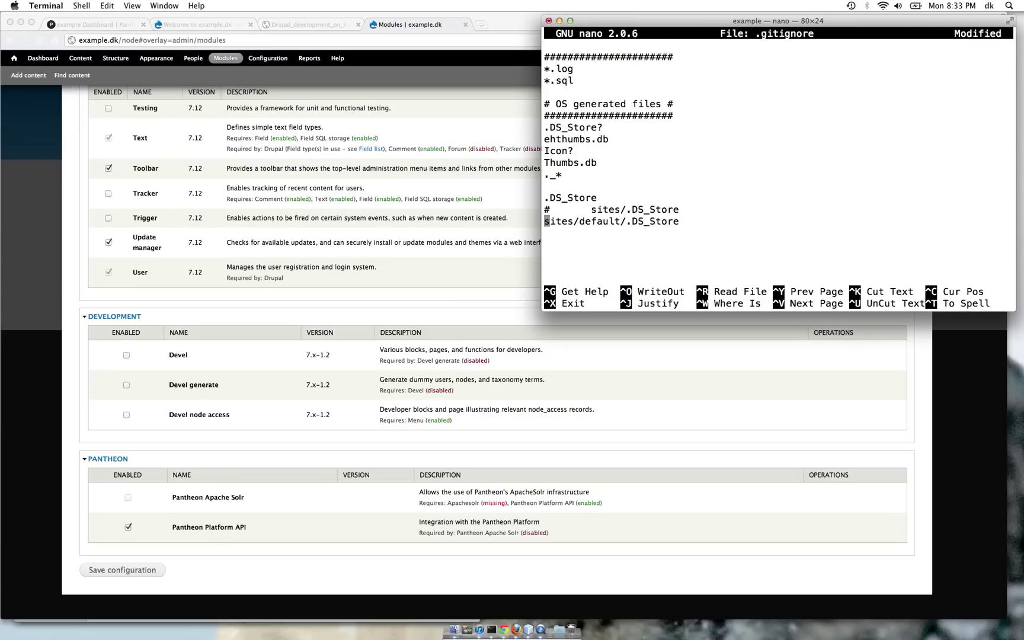
{"action": "key", "text": "Up"}
{"action": "key", "text": "Delete"}
{"action": "key", "text": "ctrl+x"}
{"action": "key", "text": "y"}
{"action": "key", "text": "Return"}
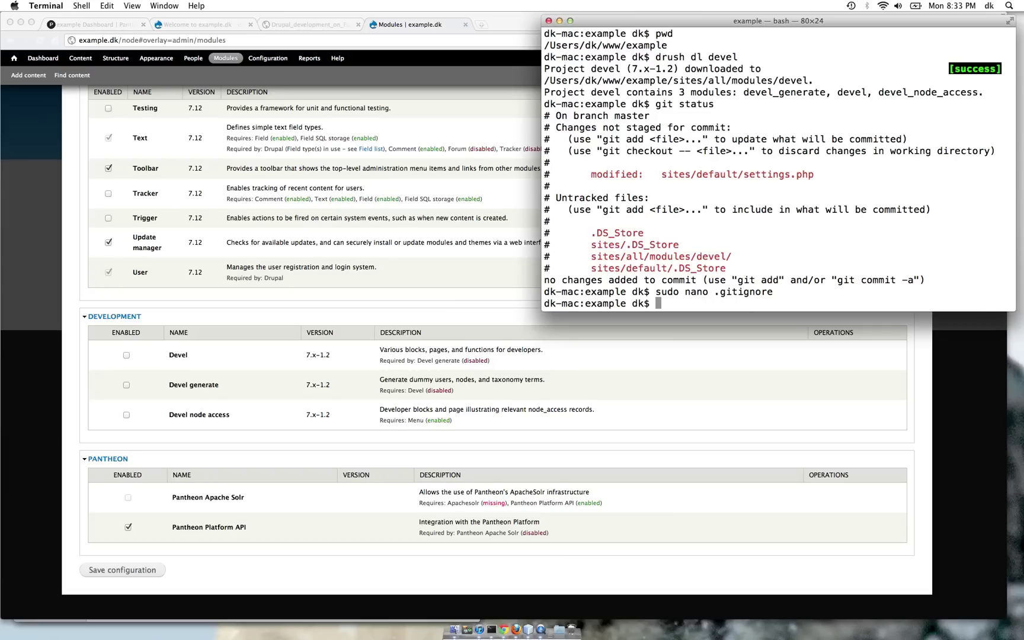
Step: Stage all repository changes with git add . and check the staged list
{"action": "type", "text": "git status"}
{"action": "key", "text": "Return"}
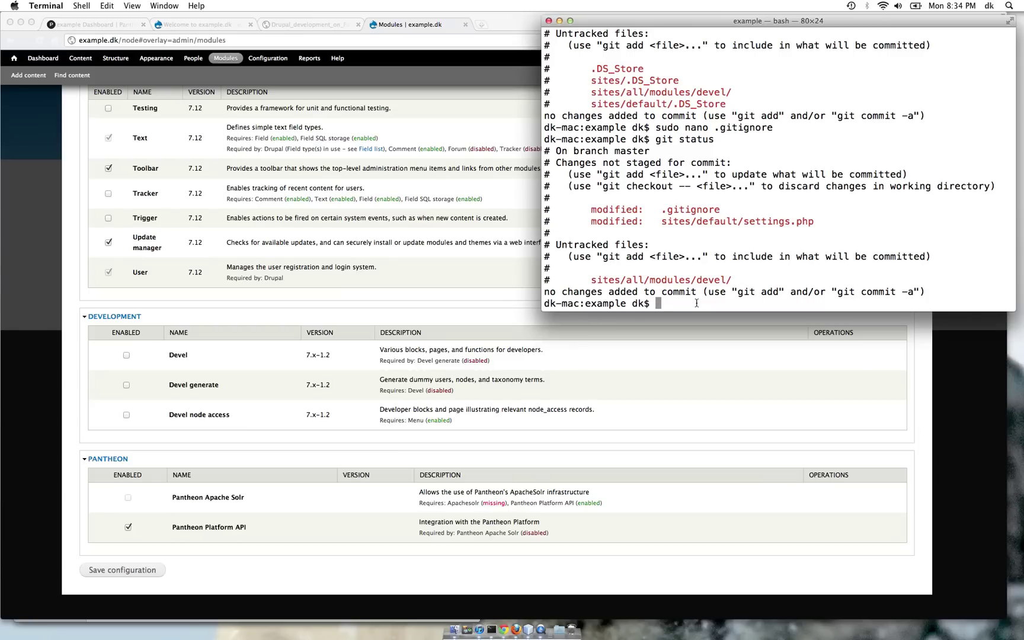
{"action": "type", "text": "git add ."}
{"action": "key", "text": "Return"}
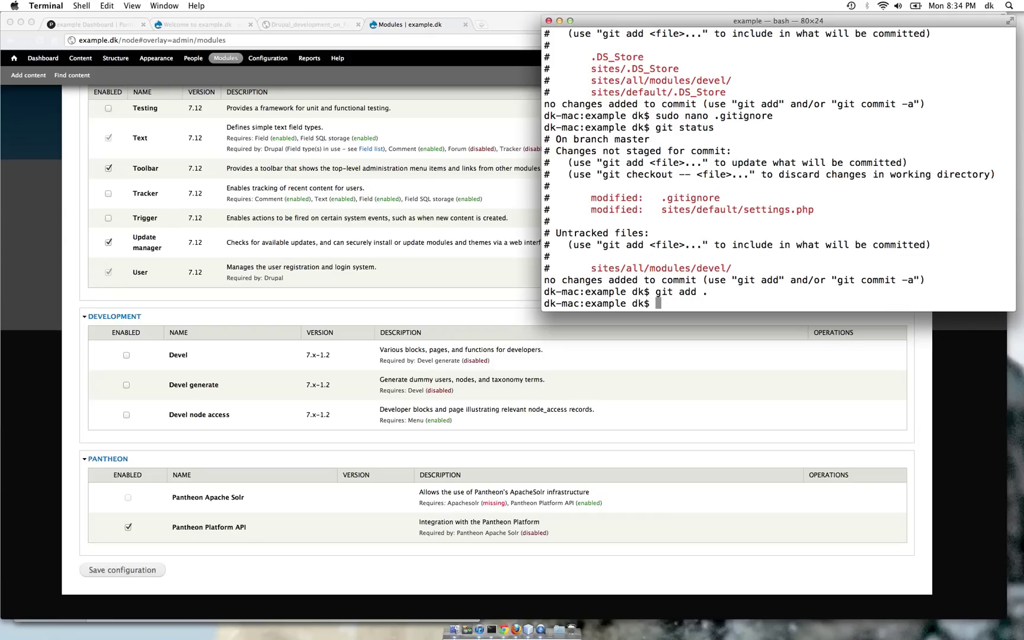
{"action": "type", "text": "git status"}
{"action": "key", "text": "Return"}
Step: Commit the staged changes with the message 'local changes devel installed'
{"action": "type", "text": "git "}
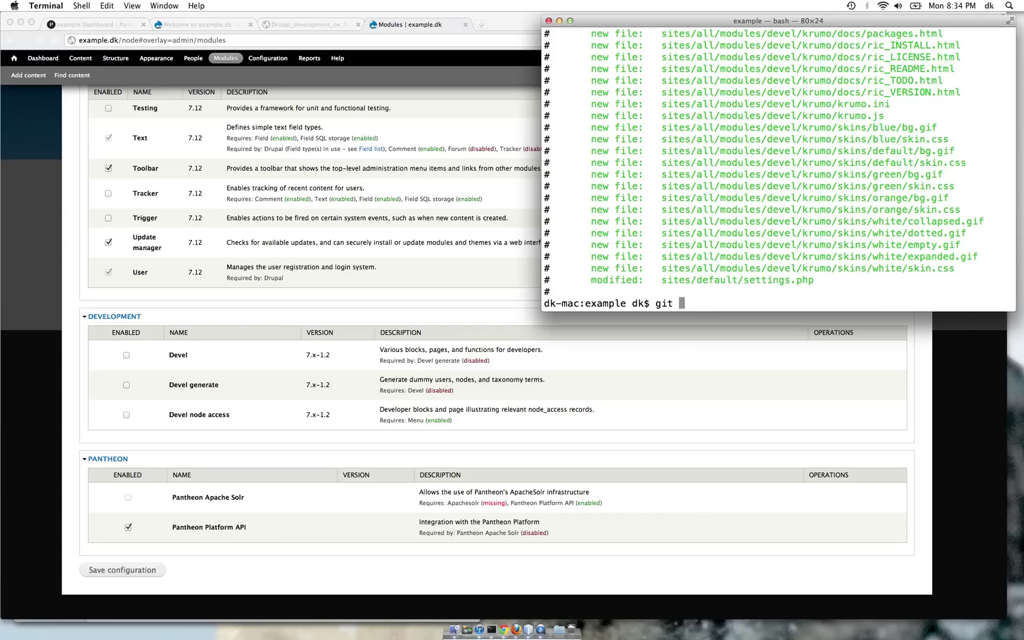
{"action": "type", "text": "commit -m \"\""}
{"action": "key", "text": "Left"}
{"action": "type", "text": "local changes d"}
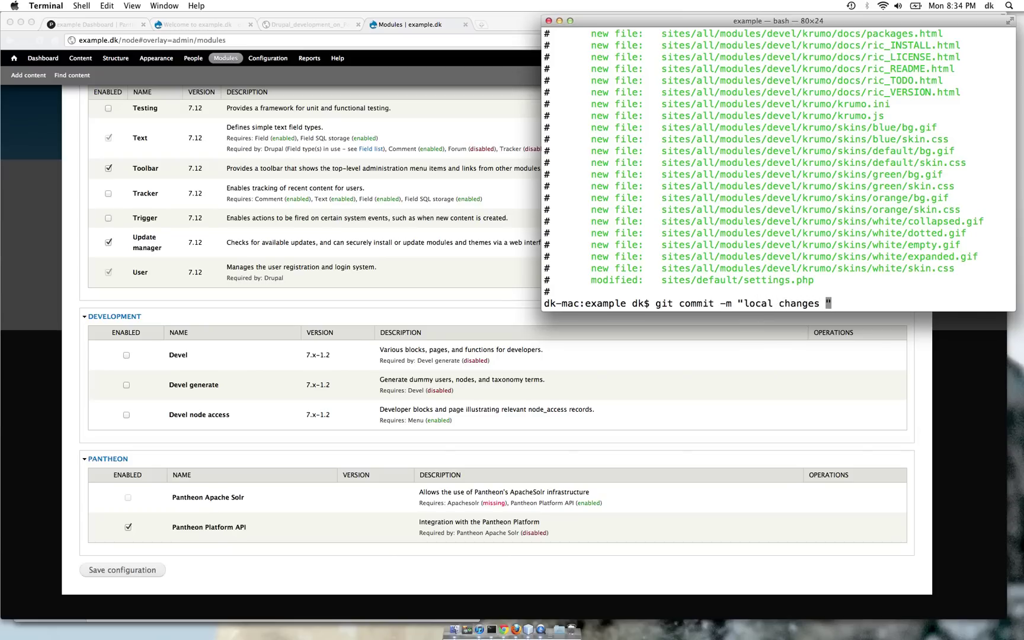
{"action": "type", "text": "evel installed"}
{"action": "key", "text": "Return"}
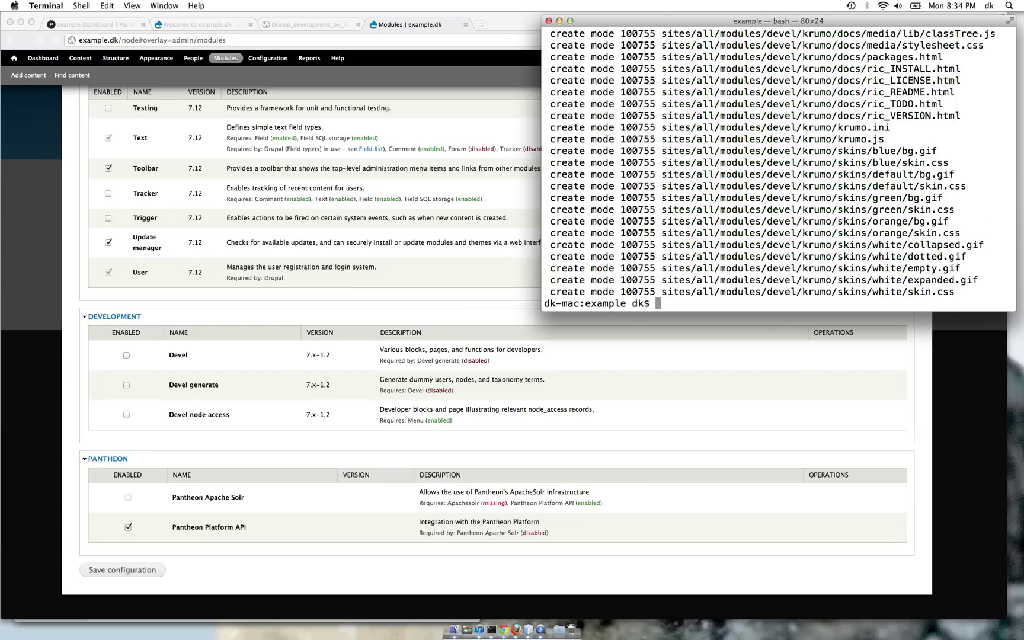
Step: Confirm a clean working tree and push the commit to Pantheon's master branch
{"action": "type", "text": "git status"}
{"action": "key", "text": "Return"}
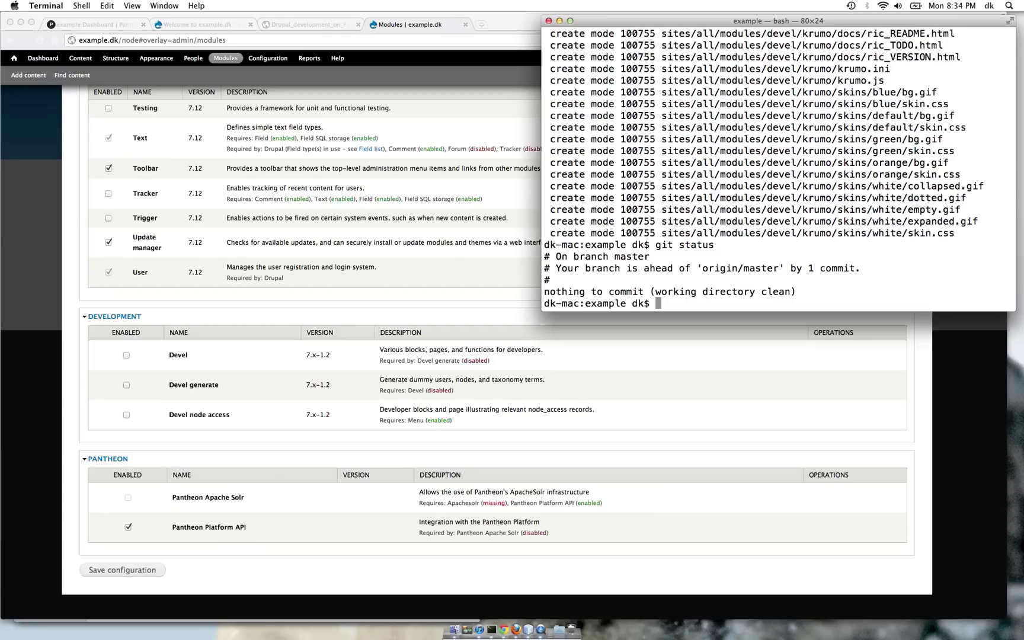
{"action": "type", "text": "git push"}
{"action": "key", "text": "Return"}
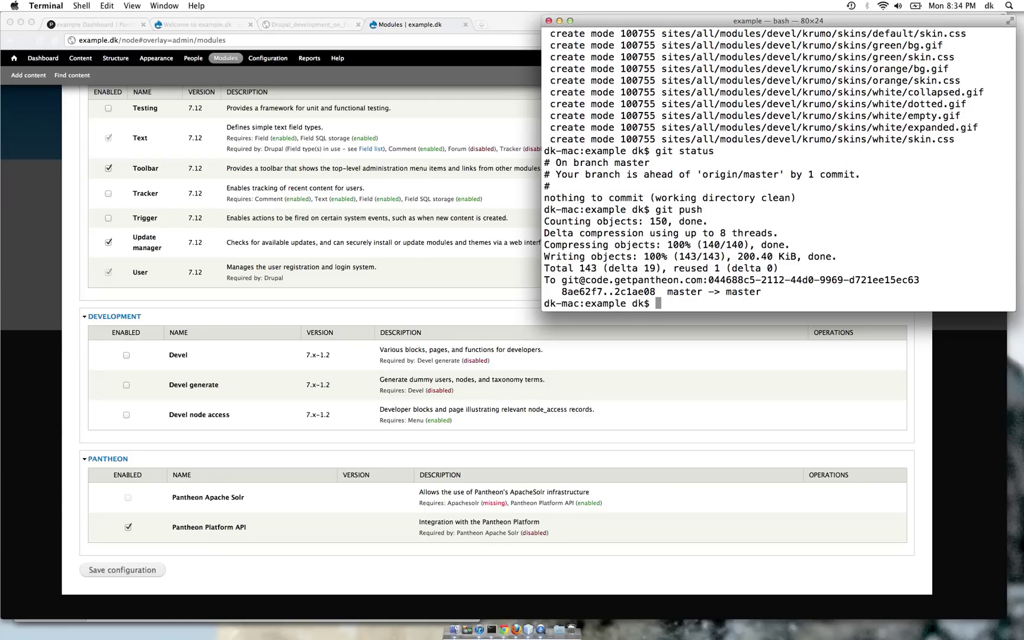
{"action": "left_click", "coordinate": [199, 26]}
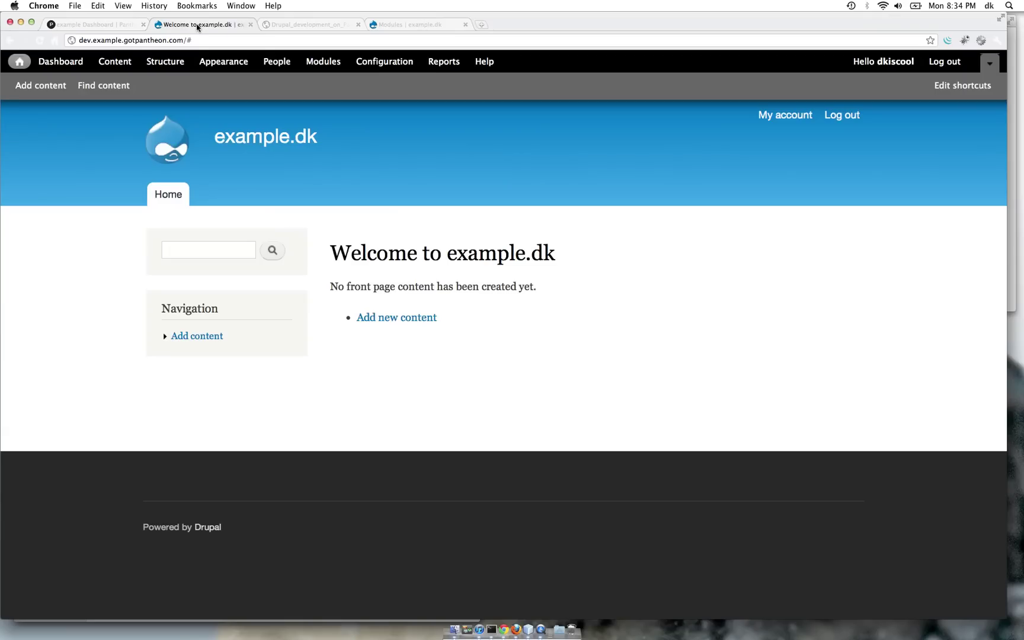
Step: Tick Devel and Devel generate on the dev site's Modules page and save the configuration
{"action": "left_click", "coordinate": [42, 41]}
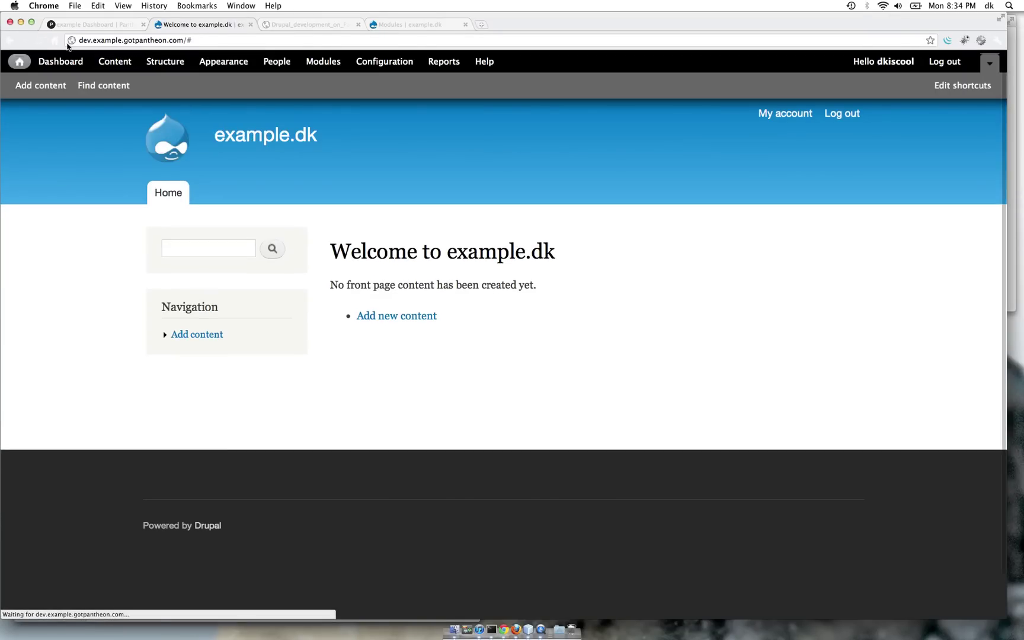
{"action": "left_click", "coordinate": [315, 66]}
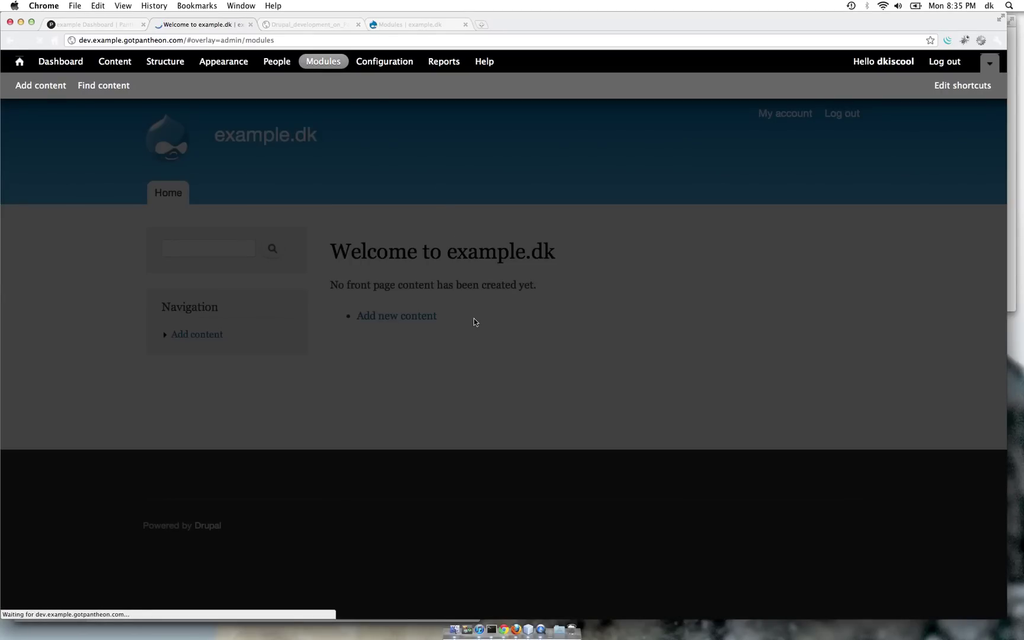
{"action": "scroll", "coordinate": [474, 320], "scroll_direction": "down", "scroll_amount": 5}
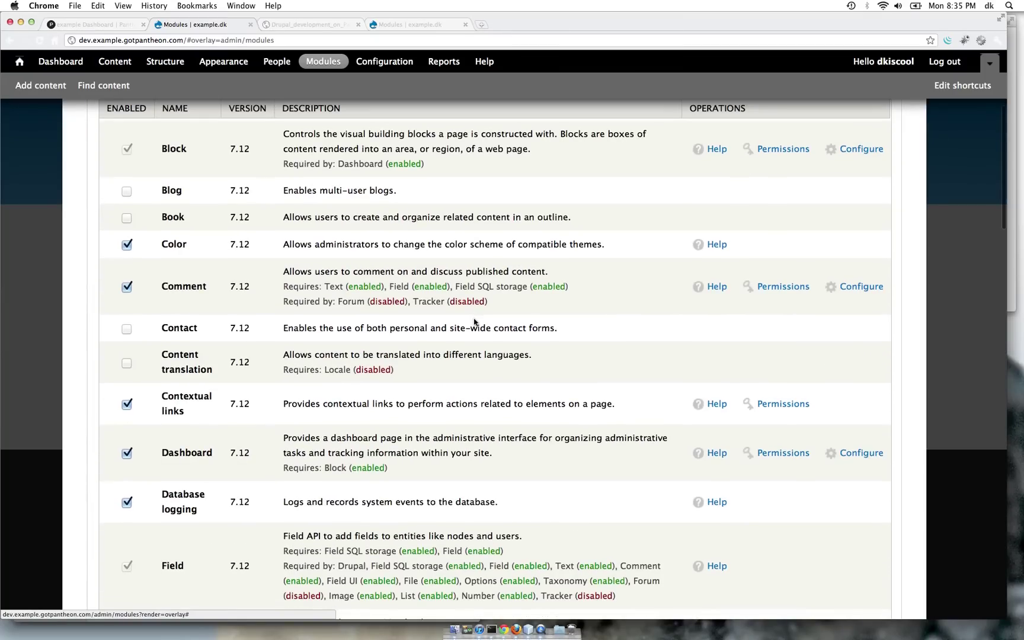
{"action": "scroll", "coordinate": [474, 322], "scroll_direction": "down", "scroll_amount": 15}
{"action": "scroll", "coordinate": [474, 322], "scroll_direction": "down", "scroll_amount": 15}
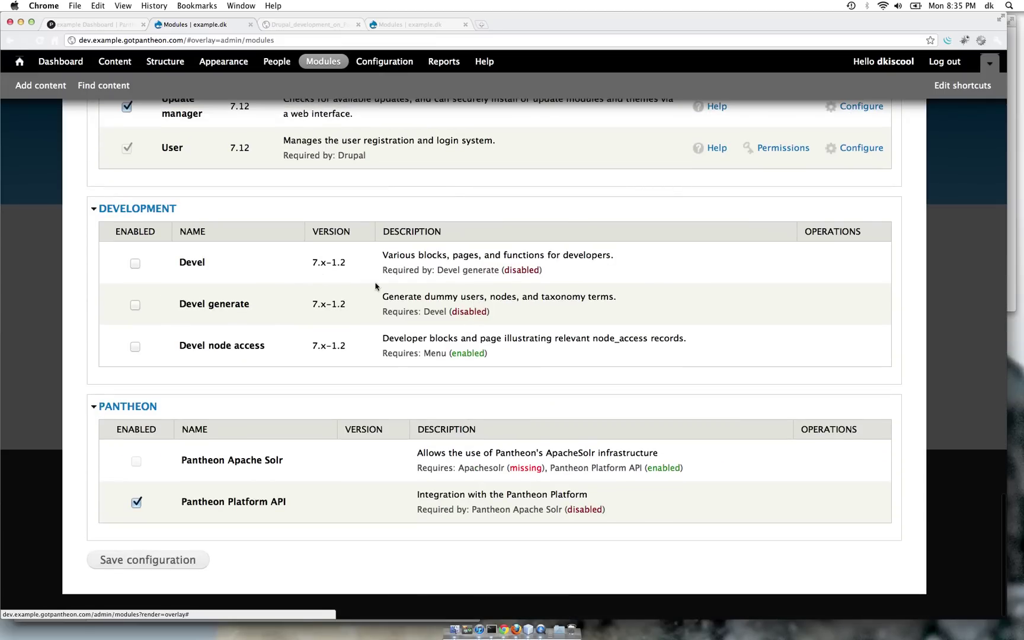
{"action": "left_click", "coordinate": [135, 263]}
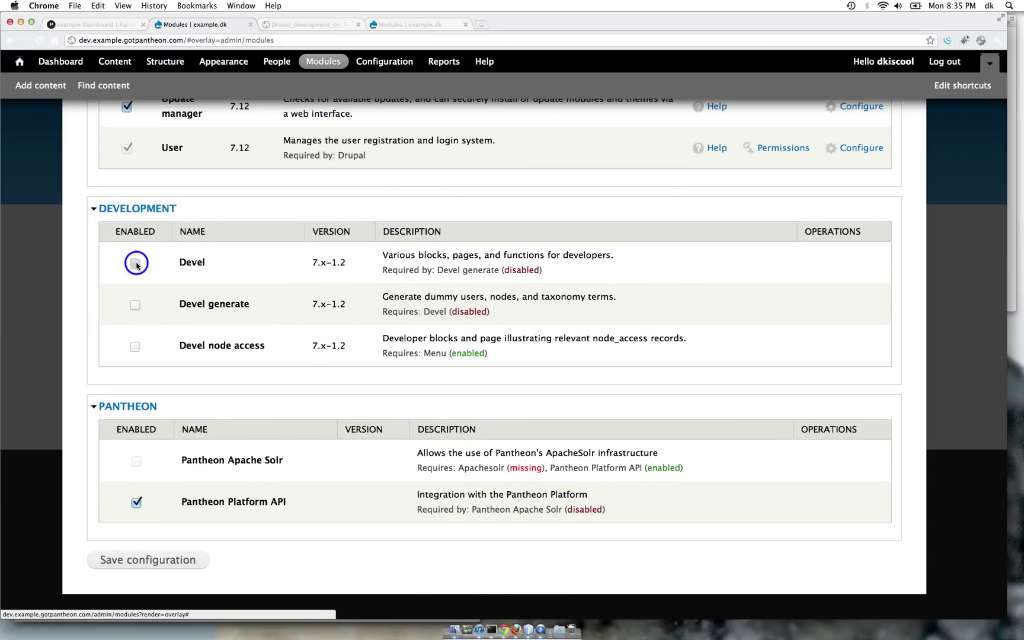
{"action": "left_click", "coordinate": [136, 306]}
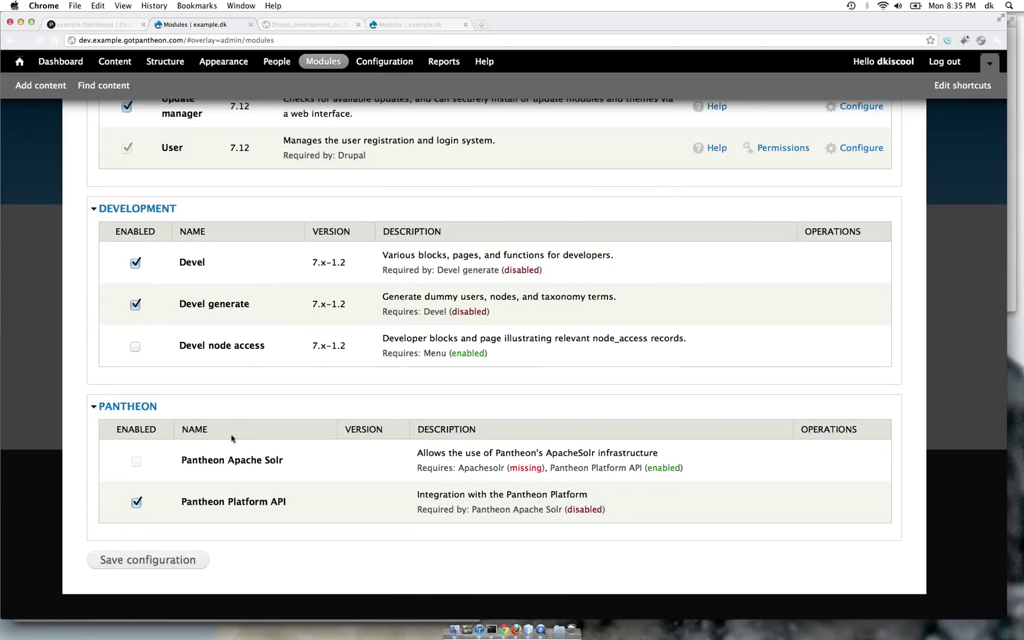
{"action": "left_click", "coordinate": [167, 561]}
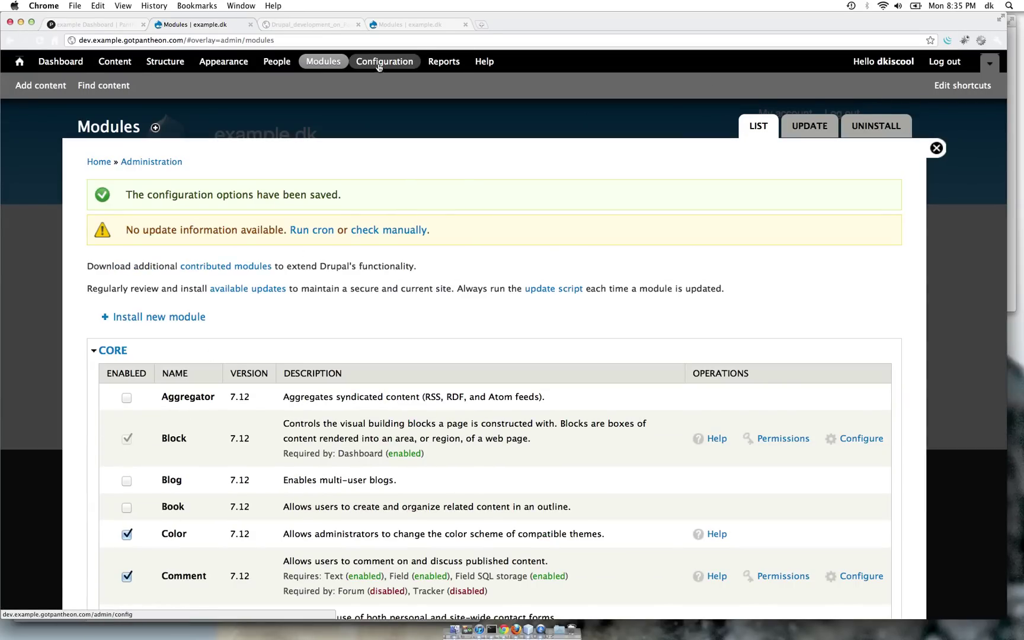
{"action": "left_click", "coordinate": [378, 64]}
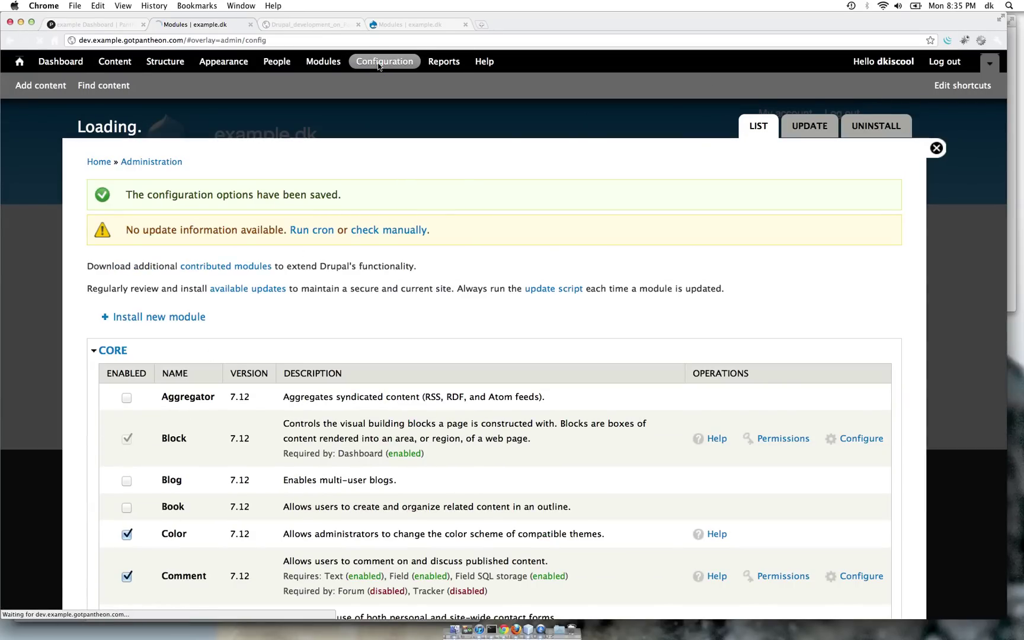
Step: Generate 5 Basic page nodes with Devel generate, excluding Article, then close the overlay
{"action": "scroll", "coordinate": [601, 336], "scroll_direction": "down", "scroll_amount": 10}
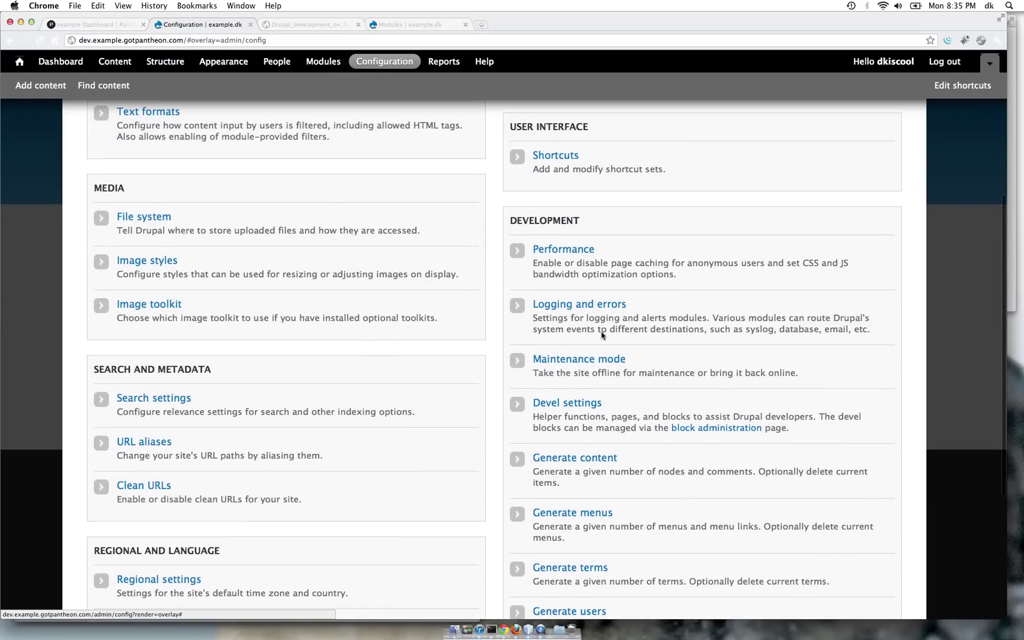
{"action": "left_click", "coordinate": [585, 288]}
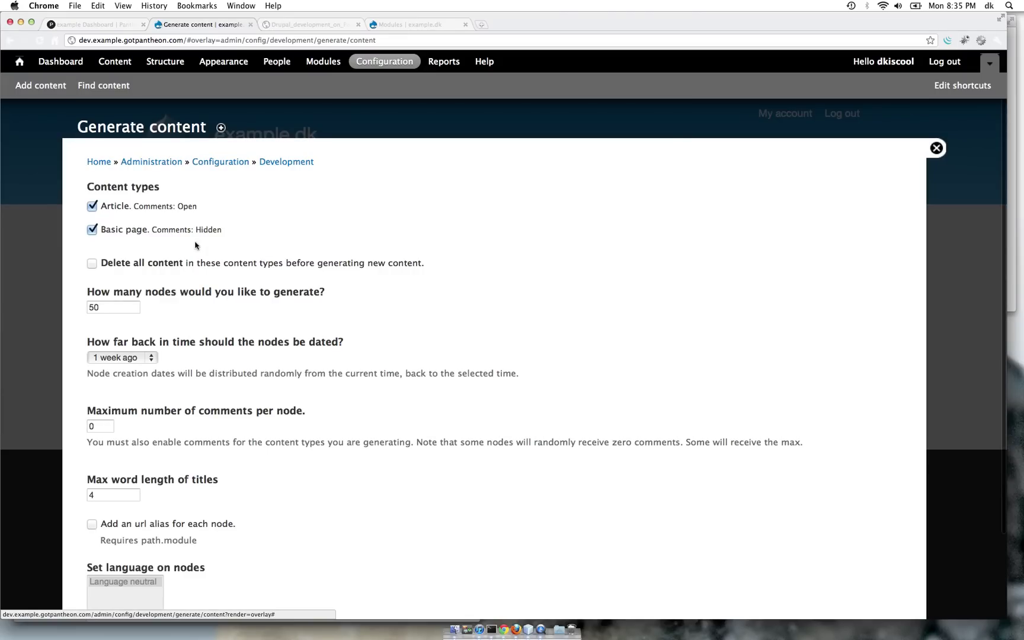
{"action": "left_click", "coordinate": [93, 207]}
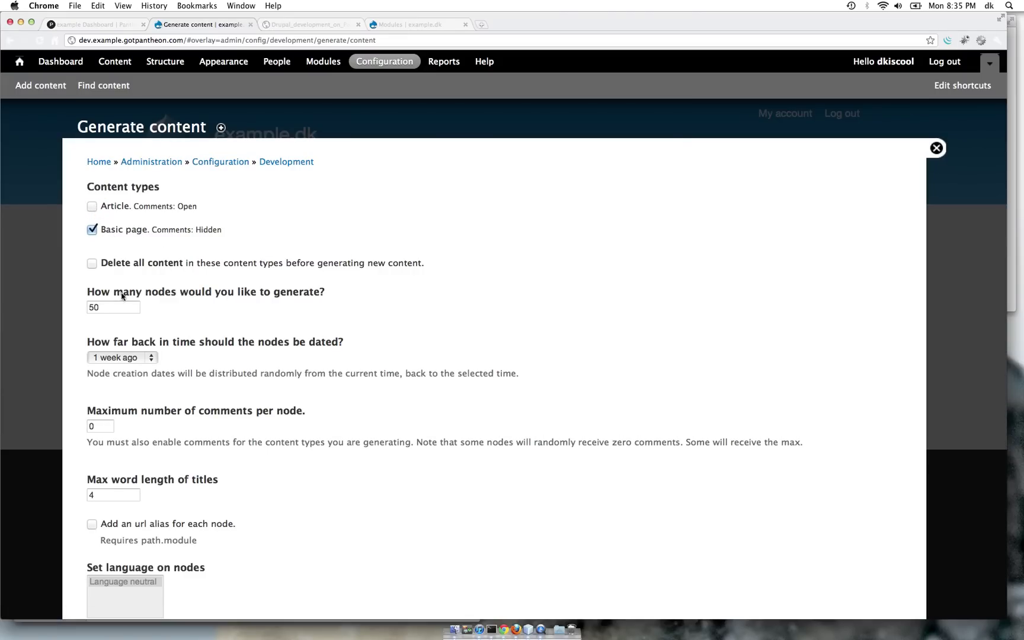
{"action": "left_click", "coordinate": [110, 307]}
{"action": "left_click_drag", "start_coordinate": [110, 307], "coordinate": [52, 308]}
{"action": "type", "text": "5"}
{"action": "left_click", "coordinate": [422, 332]}
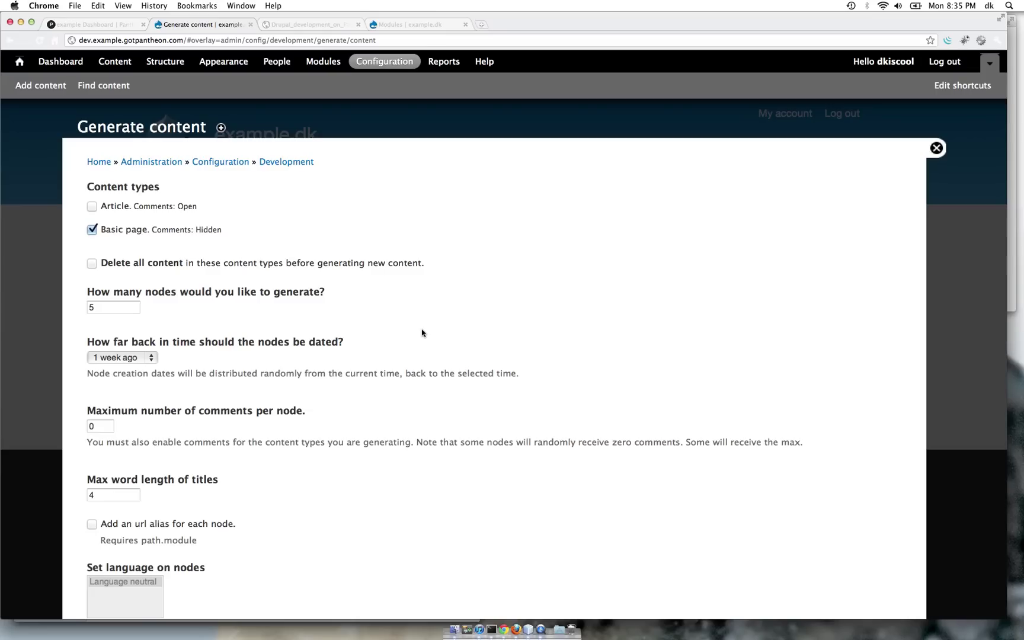
{"action": "scroll", "coordinate": [445, 415], "scroll_direction": "down", "scroll_amount": 3}
{"action": "left_click", "coordinate": [140, 561]}
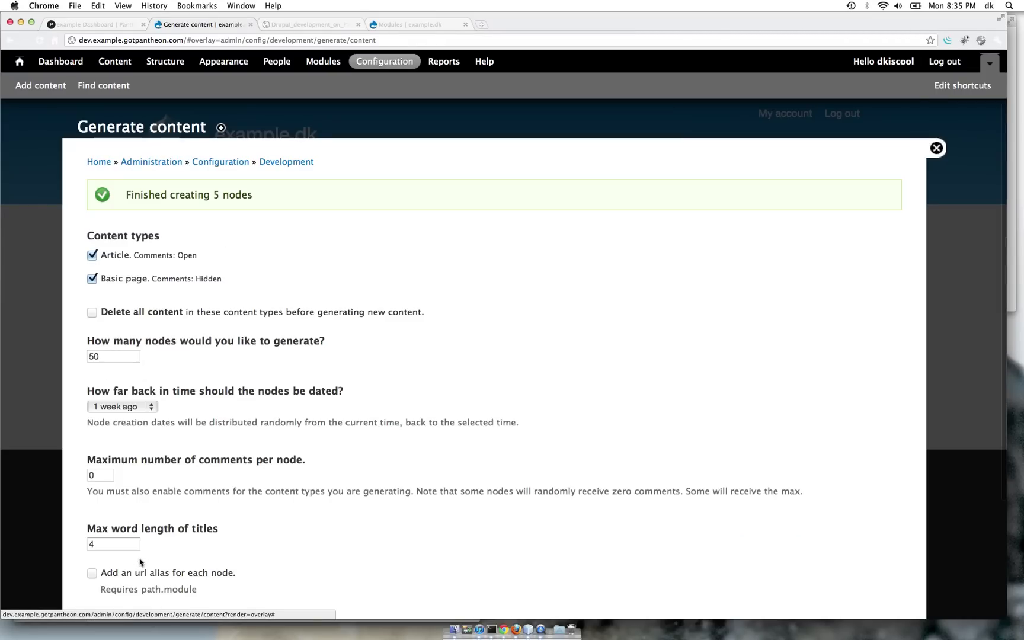
{"action": "left_click", "coordinate": [937, 148]}
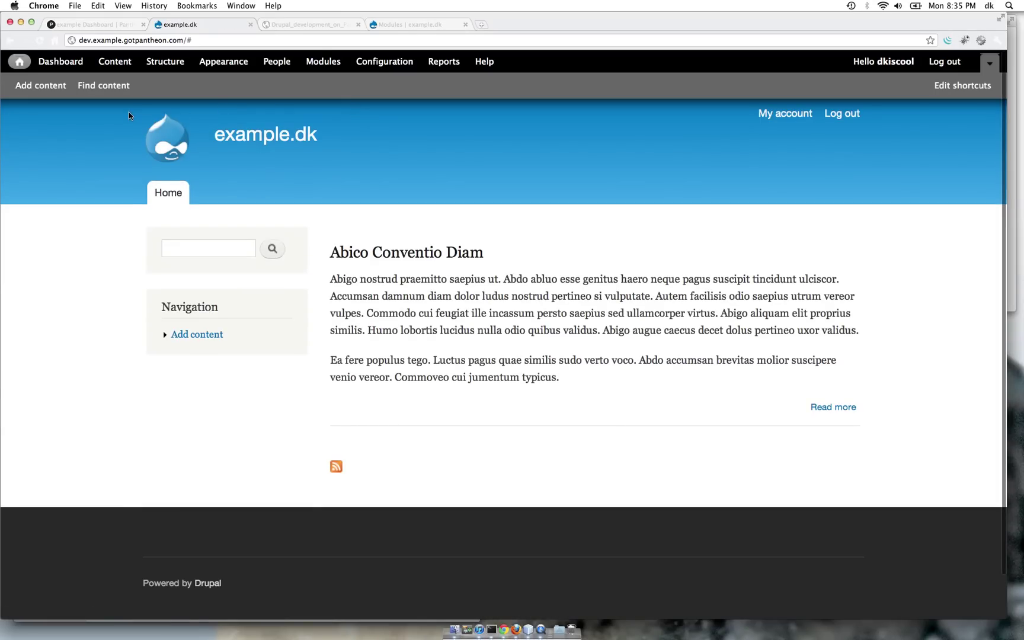
Step: View the dev site's five generated pages, then the local example.dk site's empty content list
{"action": "left_click", "coordinate": [95, 87]}
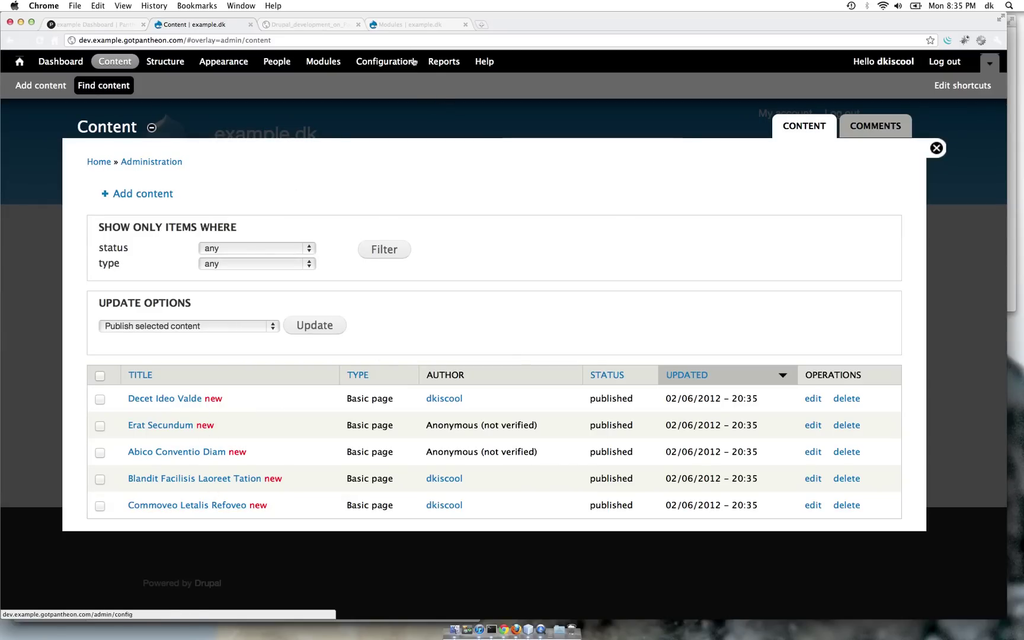
{"action": "left_click", "coordinate": [411, 25]}
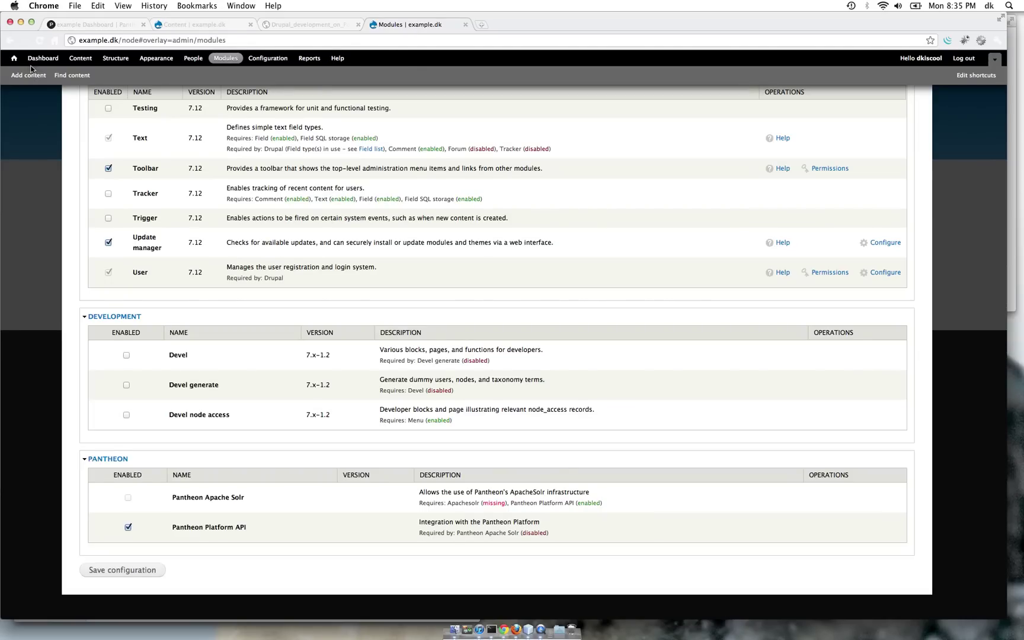
{"action": "left_click", "coordinate": [13, 58]}
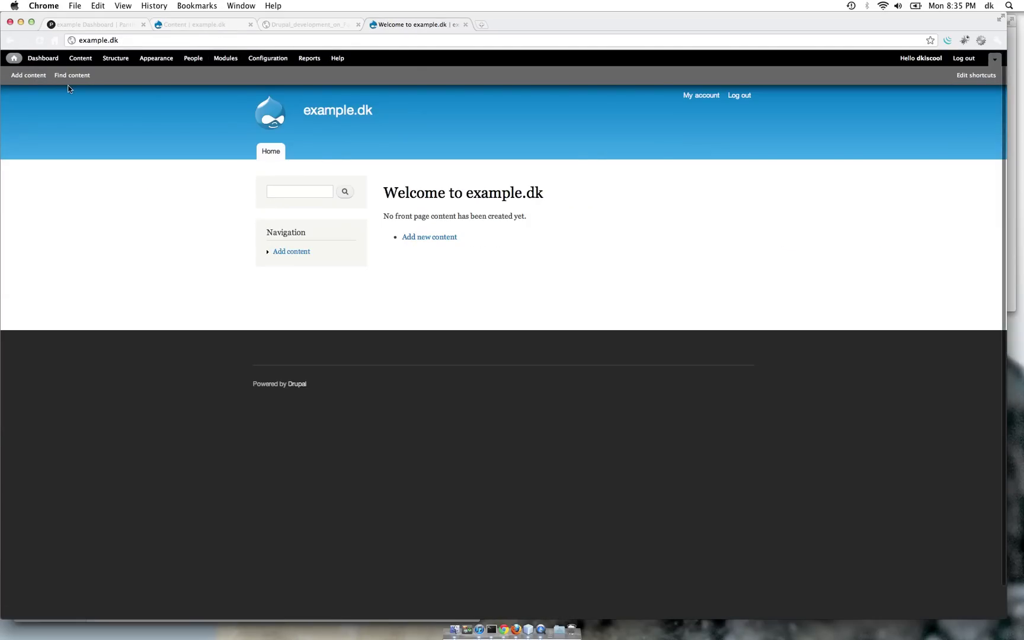
{"action": "left_click", "coordinate": [69, 76]}
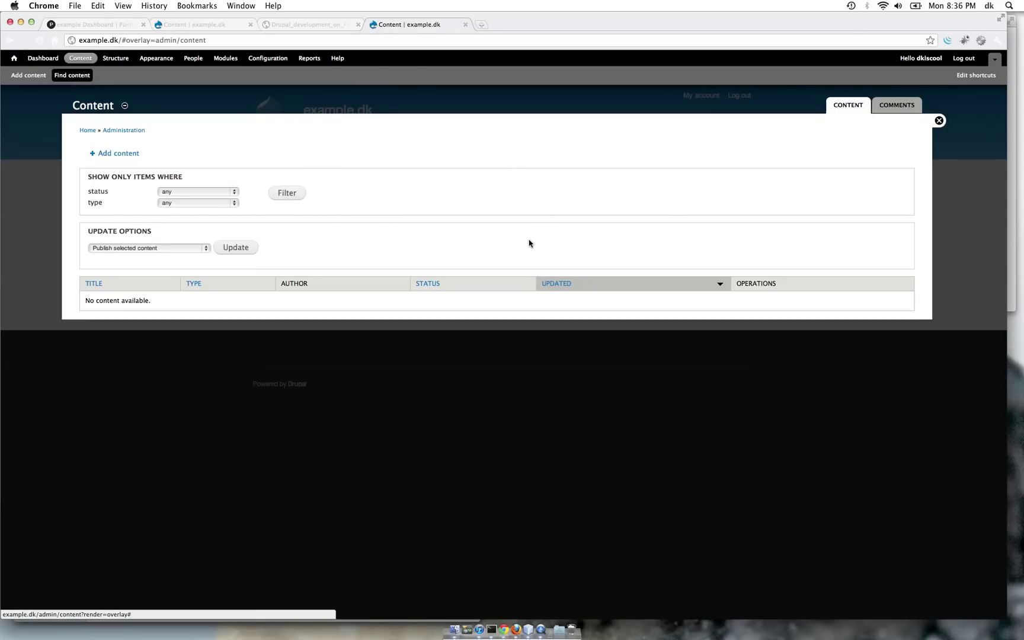
Step: Refresh the Pantheon dev database download and start the Direct Download of the new copy
{"action": "left_click", "coordinate": [95, 27]}
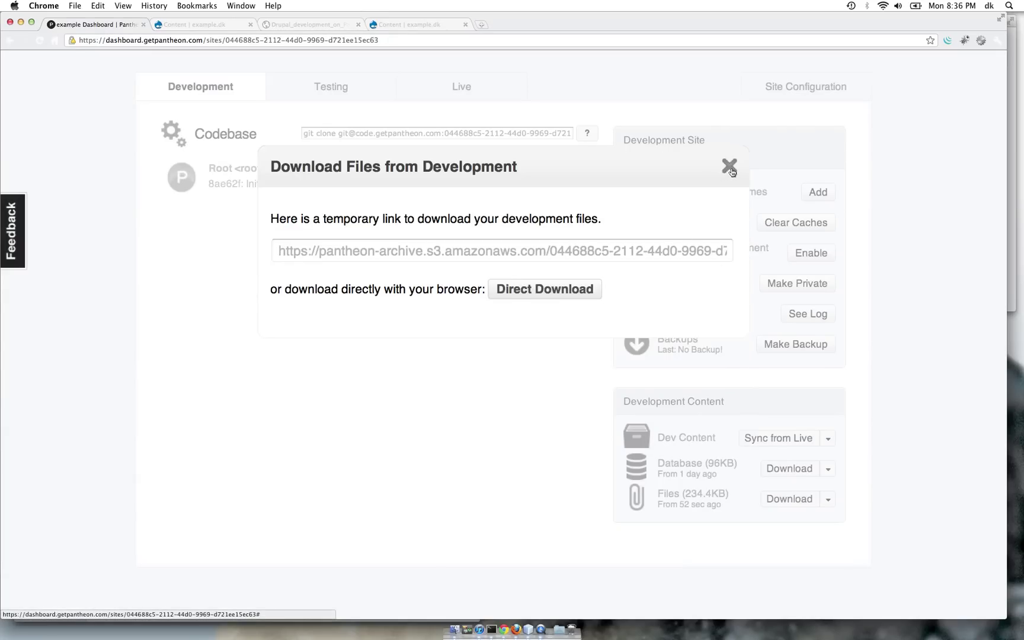
{"action": "left_click", "coordinate": [728, 165]}
{"action": "left_click", "coordinate": [828, 472]}
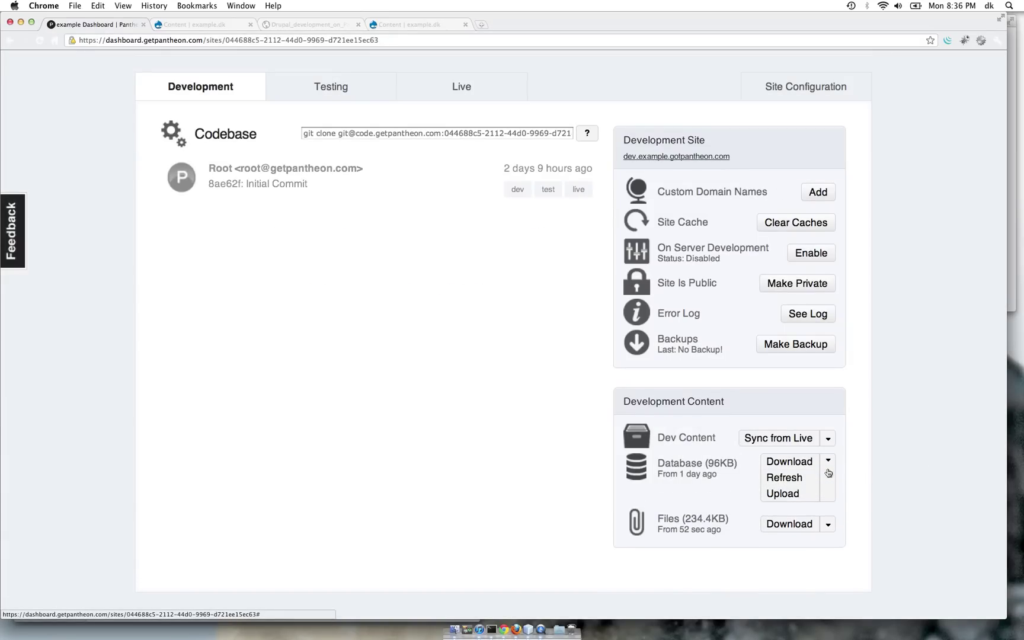
{"action": "left_click", "coordinate": [796, 481]}
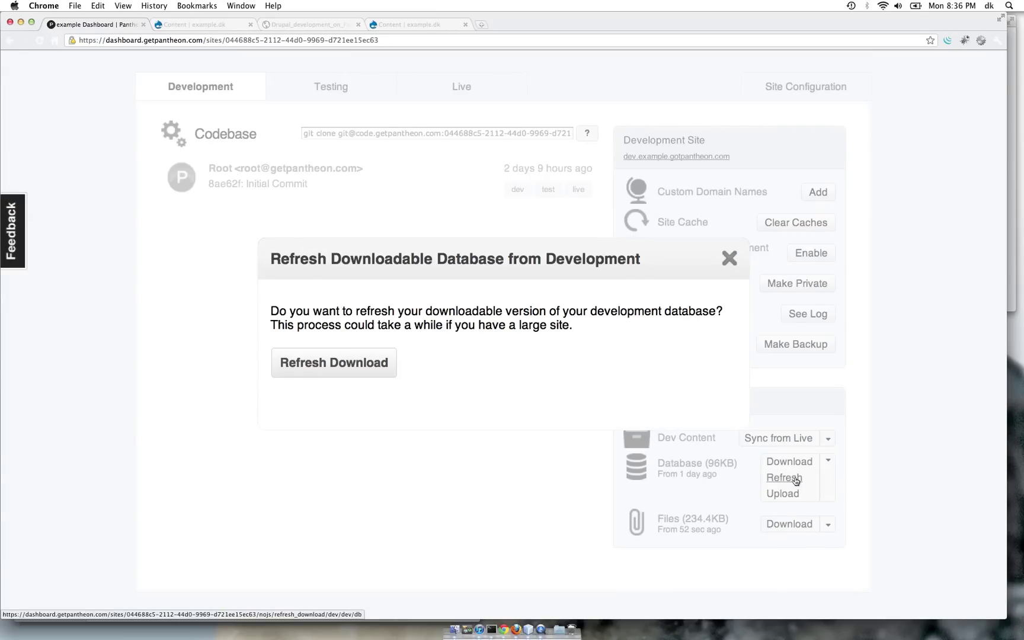
{"action": "left_click", "coordinate": [367, 363]}
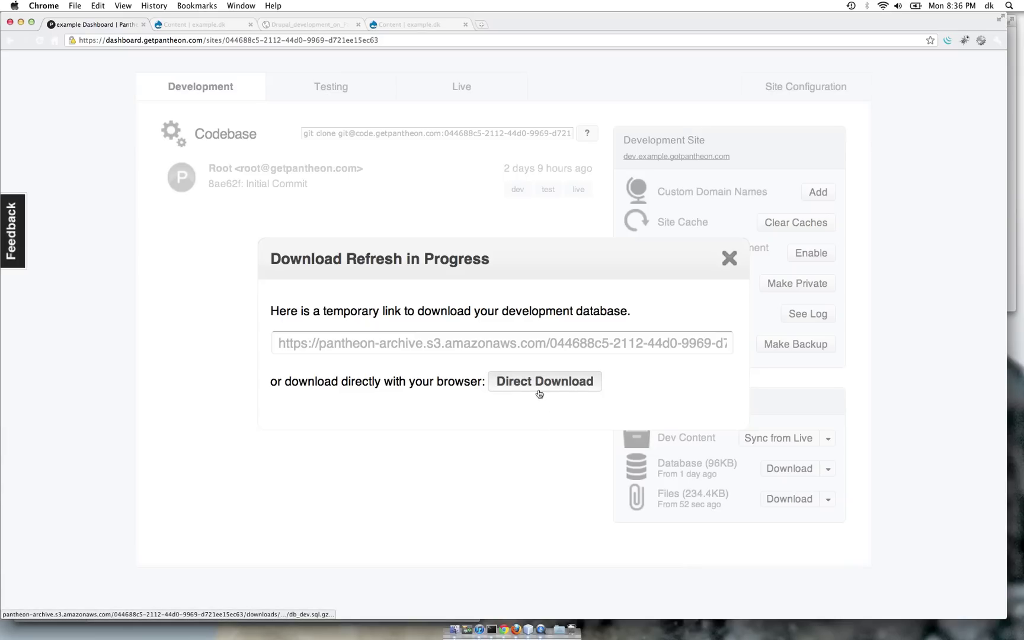
{"action": "left_click", "coordinate": [536, 385]}
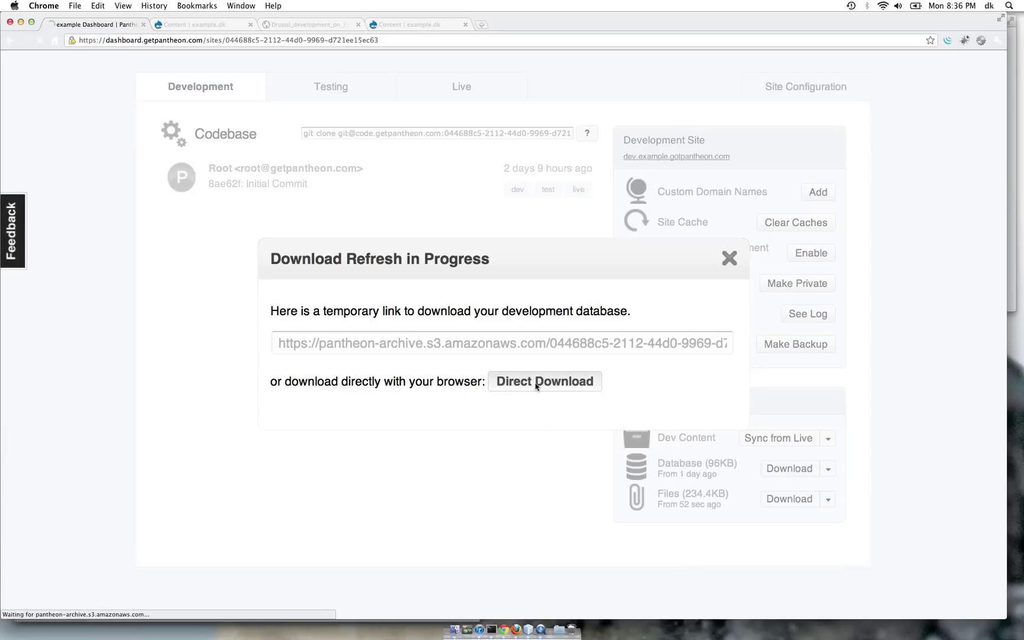